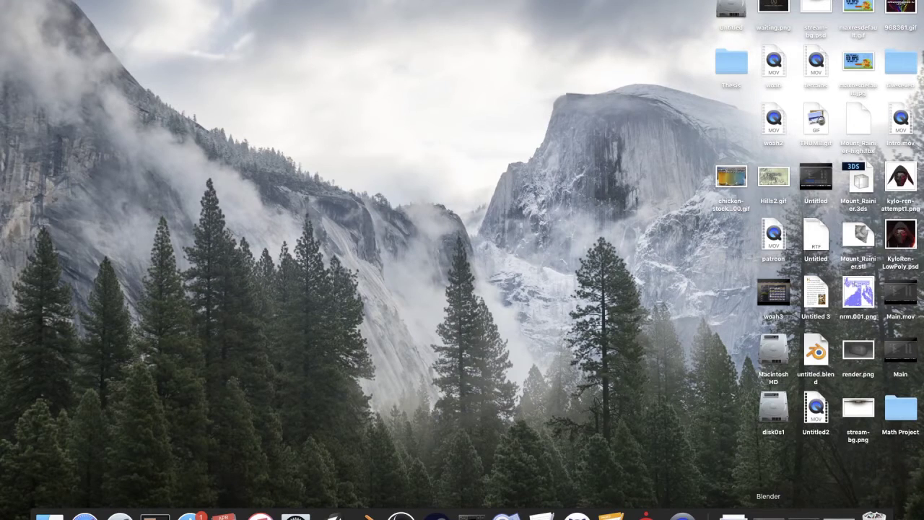
Step: Bring Blender back, dismiss the splash, and delete the default camera and lamp
{"action": "left_click", "coordinate": [767, 515]}
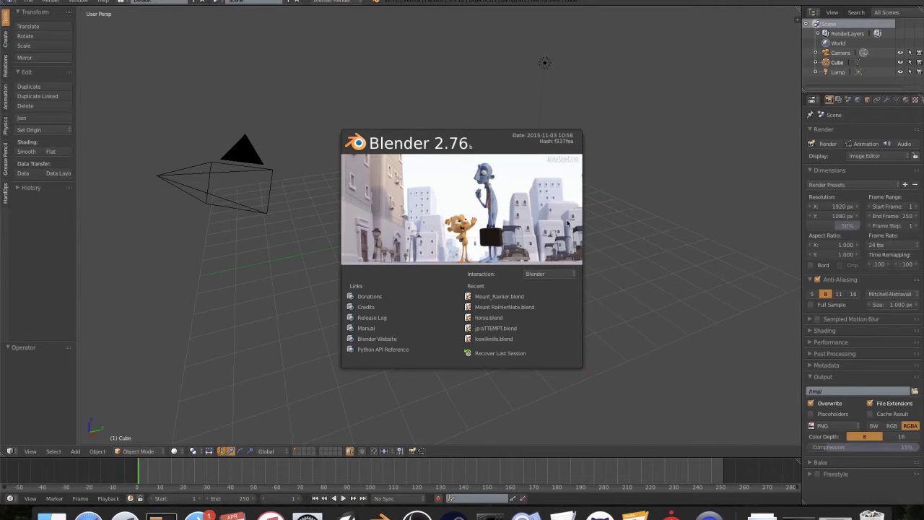
{"action": "left_click", "coordinate": [622, 240]}
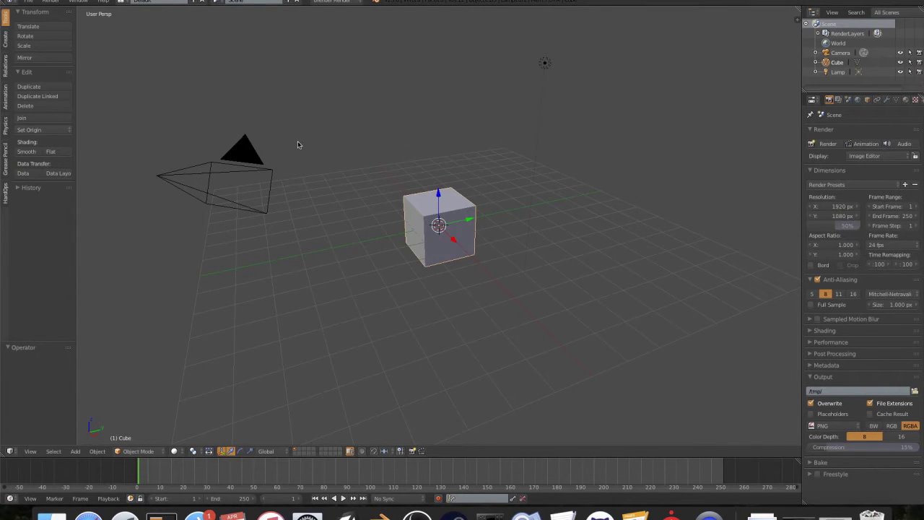
{"action": "right_click", "coordinate": [244, 152]}
{"action": "right_click", "coordinate": [545, 64]}
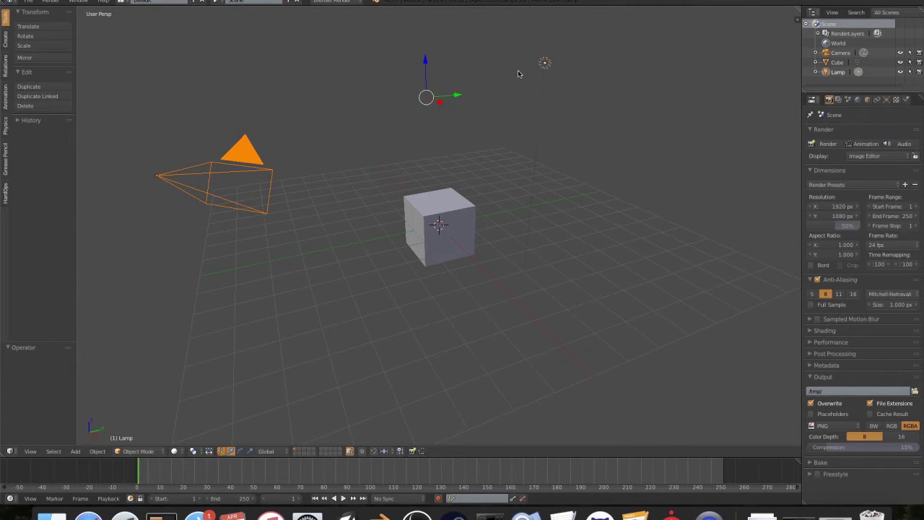
{"action": "key", "text": "x"}
{"action": "left_click", "coordinate": [519, 73]}
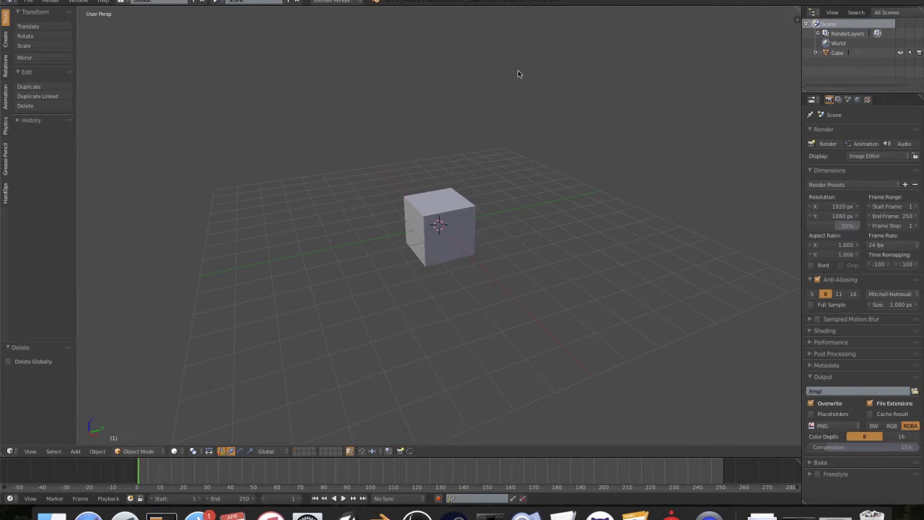
Step: Delete the default cube, leaving only the empty grid
{"action": "right_click", "coordinate": [426, 210]}
{"action": "key", "text": "x"}
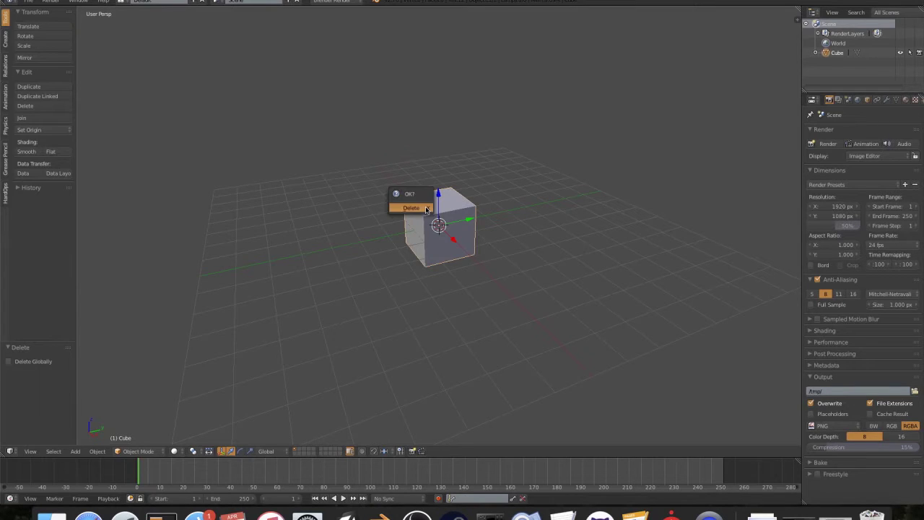
{"action": "left_click", "coordinate": [426, 208]}
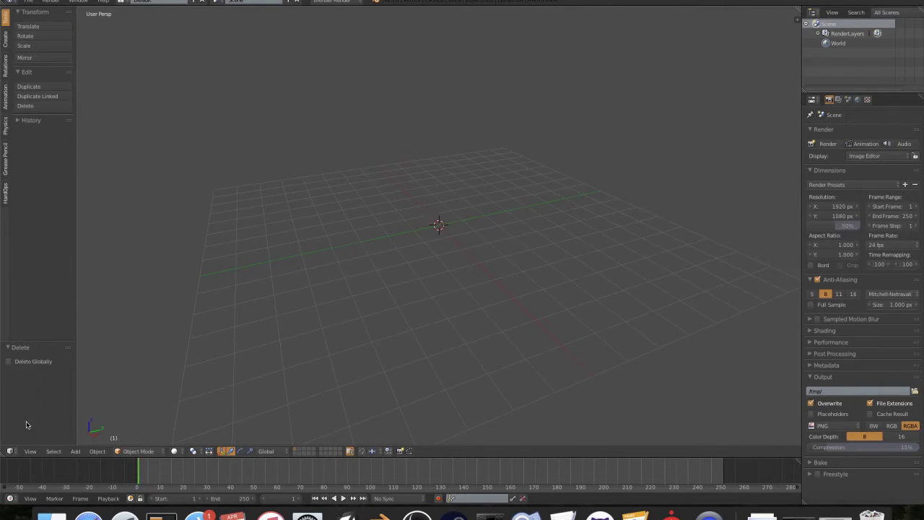
Step: Add a Monkey mesh and zoom the view in on it
{"action": "left_click", "coordinate": [73, 451]}
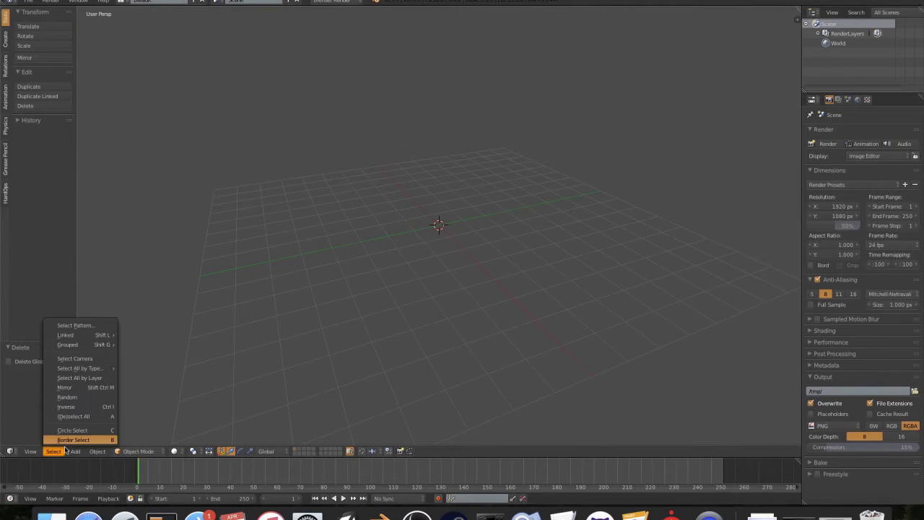
{"action": "mouse_move", "coordinate": [81, 440]}
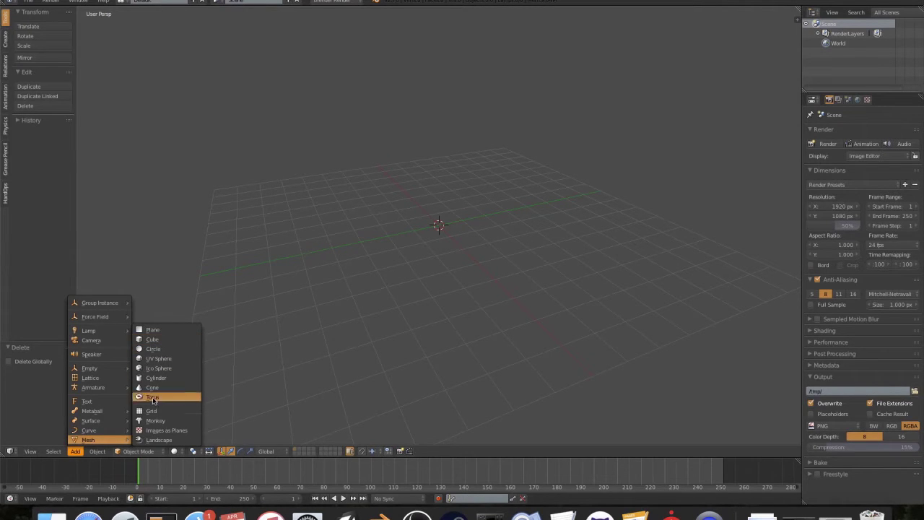
{"action": "left_click", "coordinate": [156, 420]}
{"action": "scroll", "coordinate": [406, 272], "scroll_direction": "up", "scroll_amount": 5}
{"action": "middle_click_drag", "start_coordinate": [406, 273], "coordinate": [468, 250]}
{"action": "scroll", "coordinate": [495, 259], "scroll_direction": "down", "scroll_amount": 2}
{"action": "scroll", "coordinate": [493, 257], "scroll_direction": "up", "scroll_amount": 2}
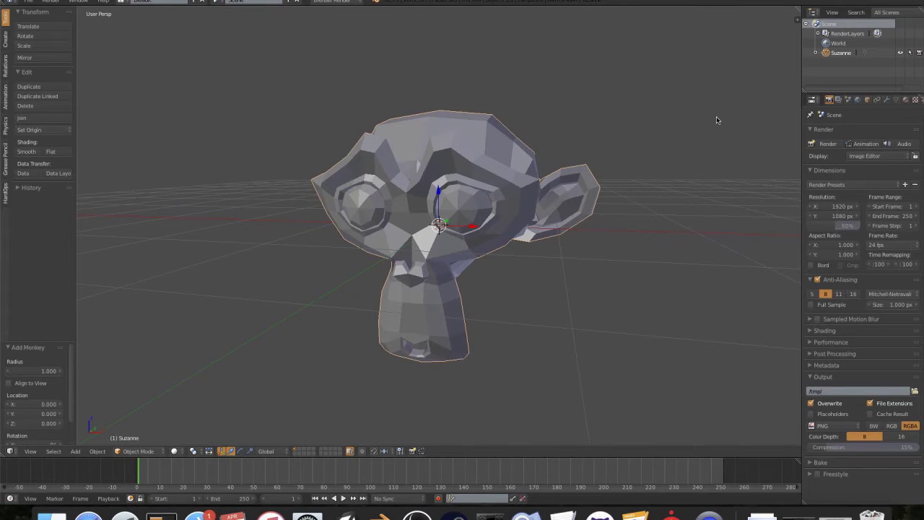
Step: Rename the monkey object to 'Base' in the Outliner
{"action": "double_click", "coordinate": [839, 53]}
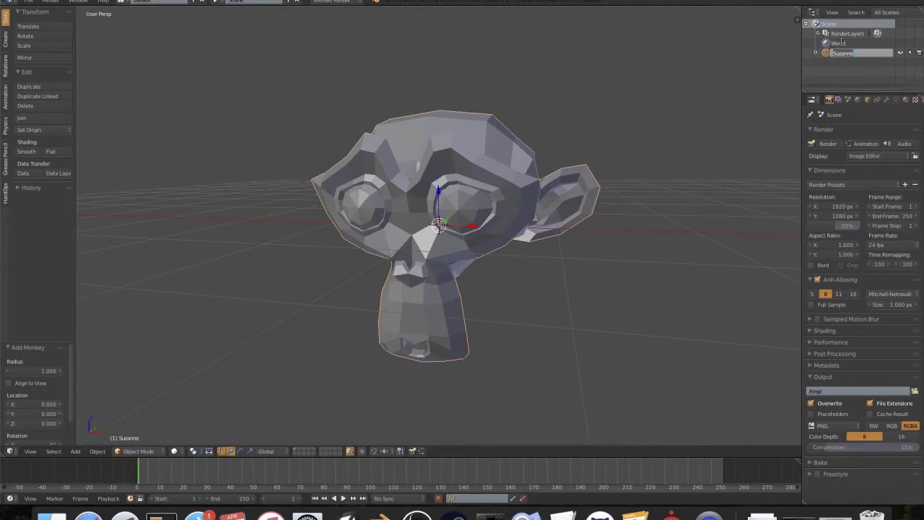
{"action": "type", "text": "Base"}
{"action": "key", "text": "Return"}
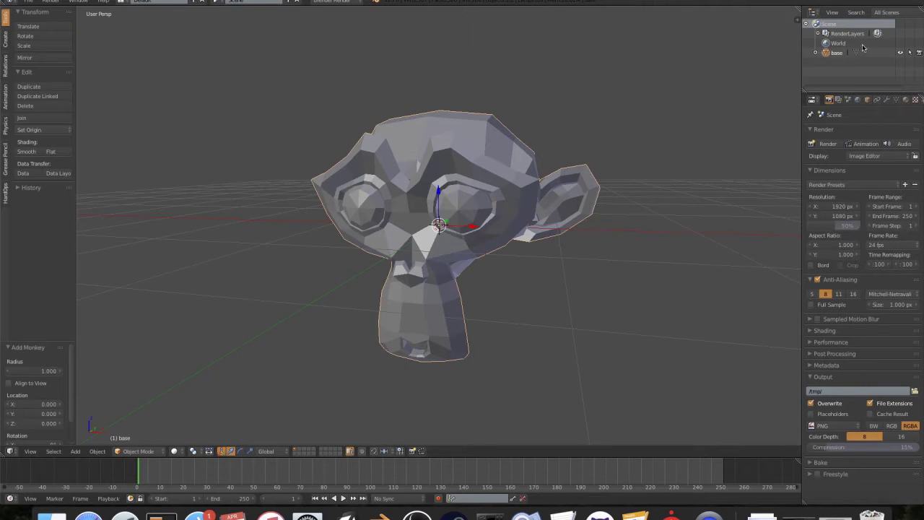
Step: Give the monkey a Subdivision Surface modifier and smooth shading
{"action": "left_click", "coordinate": [887, 100]}
{"action": "left_click", "coordinate": [852, 132]}
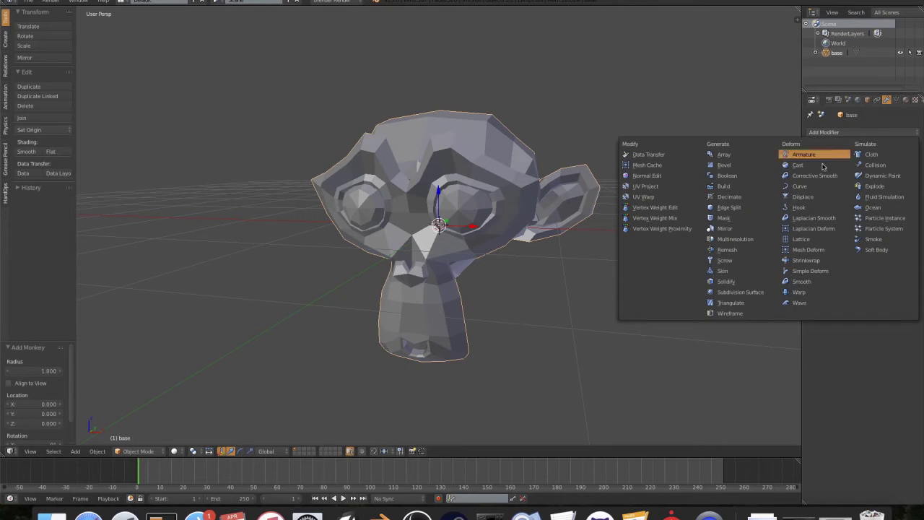
{"action": "left_click", "coordinate": [743, 292]}
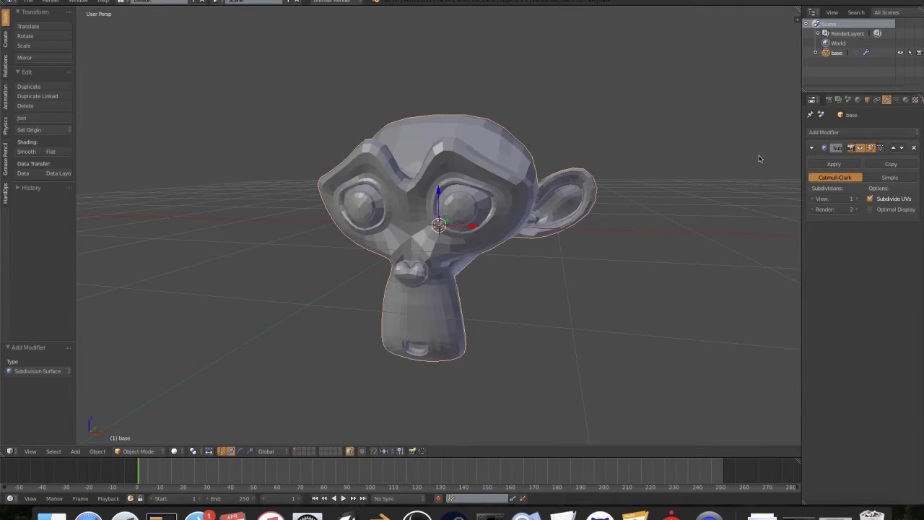
{"action": "left_click", "coordinate": [31, 152]}
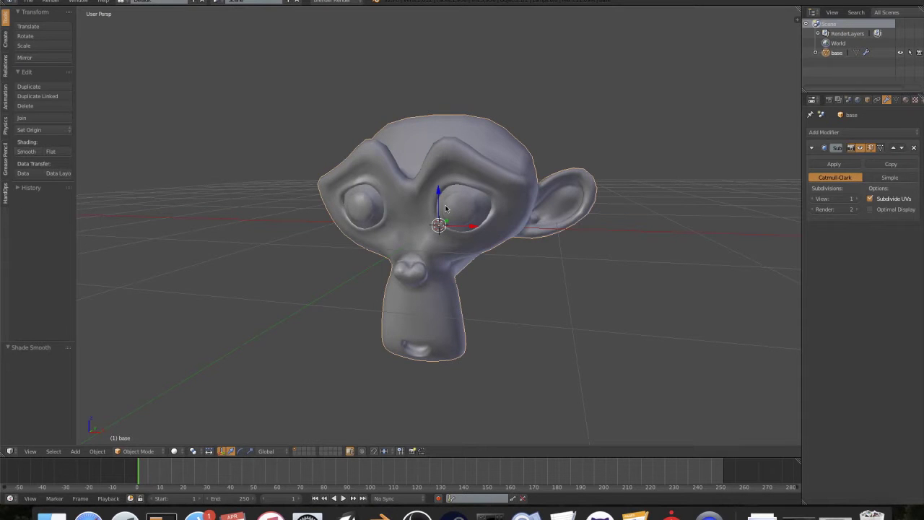
{"action": "middle_click_drag", "start_coordinate": [384, 196], "coordinate": [458, 234]}
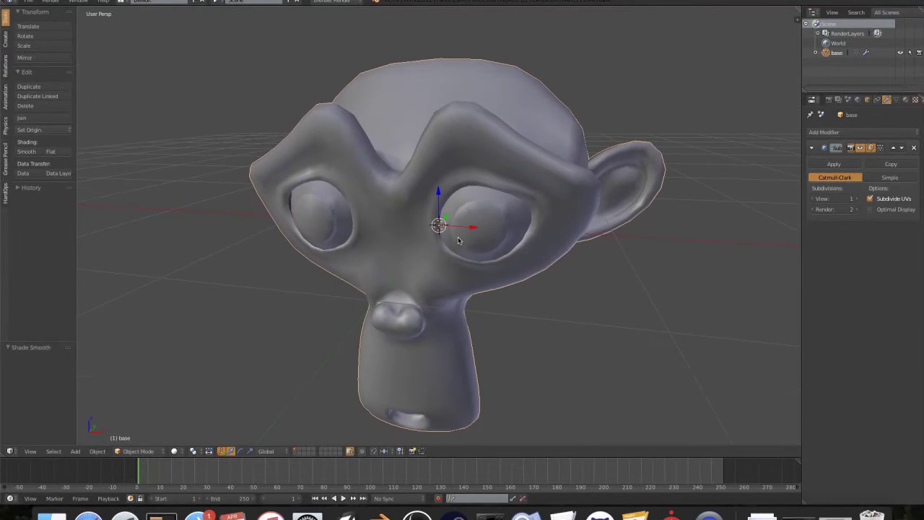
Step: Duplicate the monkey in place and rename the copy 'wireframe'
{"action": "key", "text": "shift+d"}
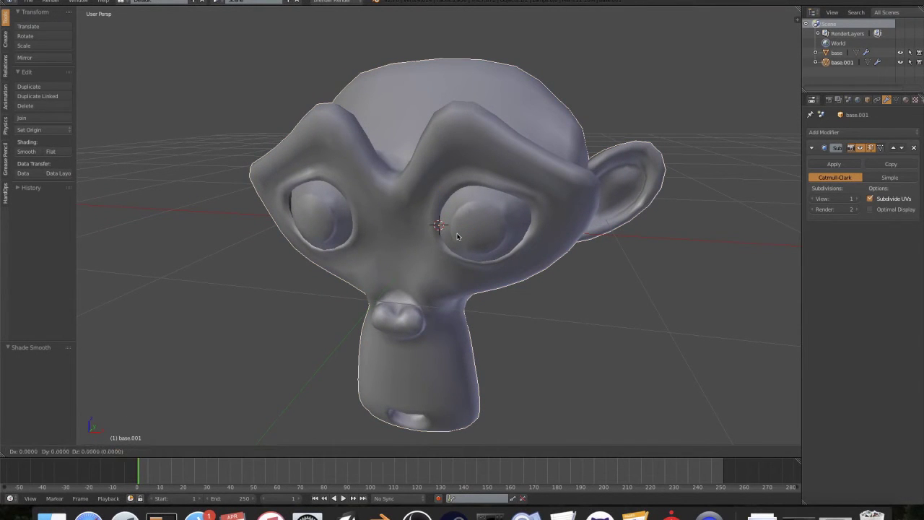
{"action": "right_click", "coordinate": [456, 236]}
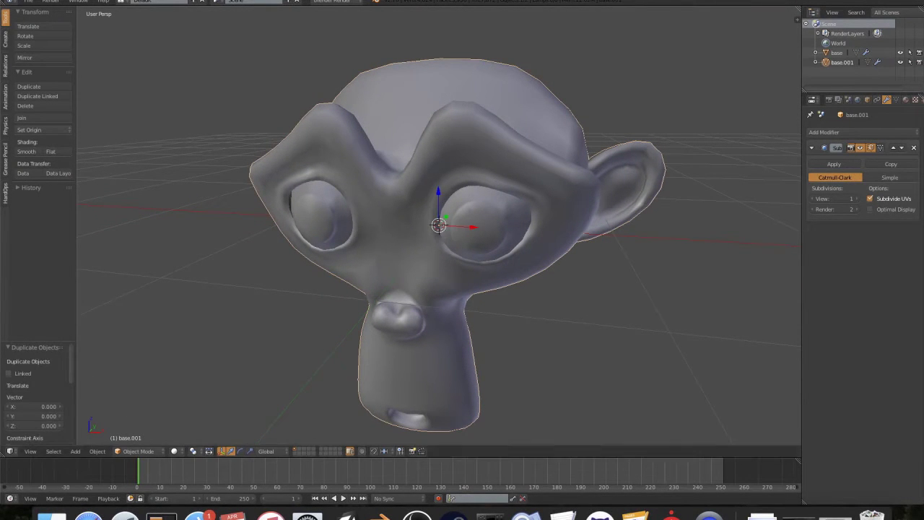
{"action": "double_click", "coordinate": [842, 63]}
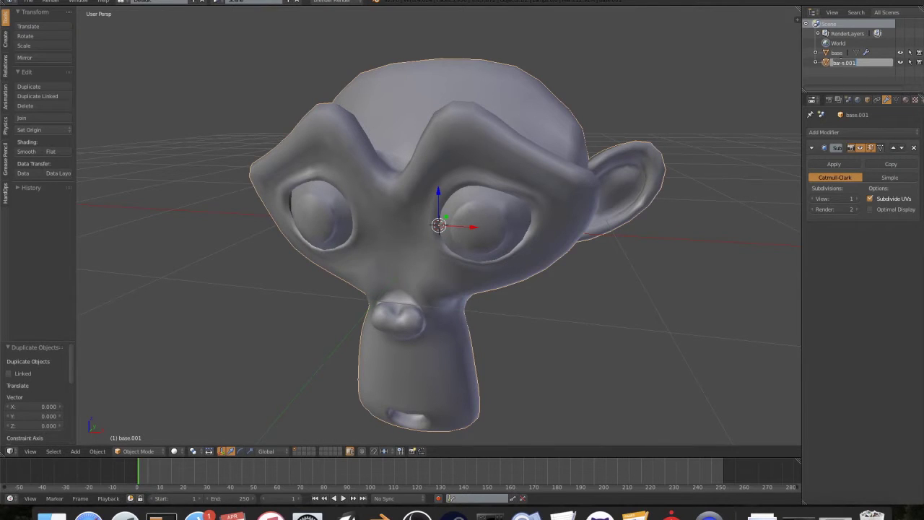
{"action": "type", "text": "ame"}
{"action": "key", "text": "Return"}
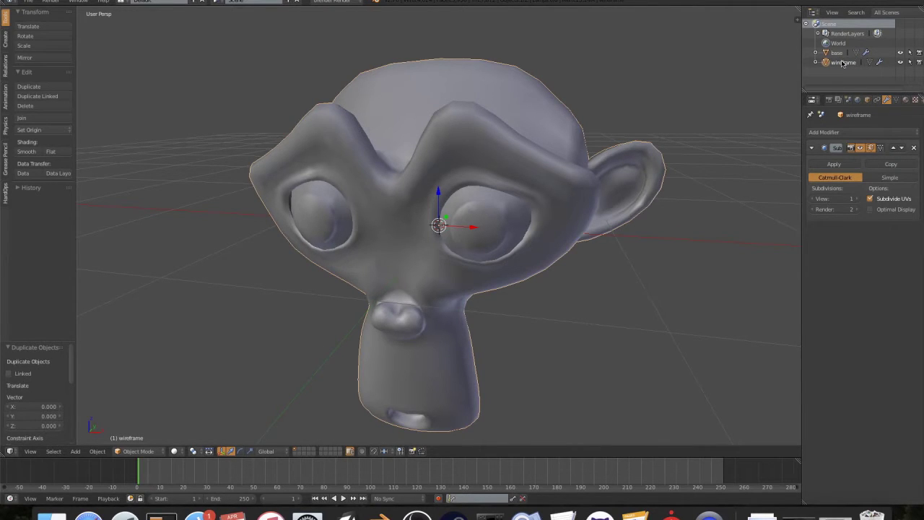
Step: Add a Wireframe modifier to the duplicate with thickness 0.0030
{"action": "left_click", "coordinate": [859, 131]}
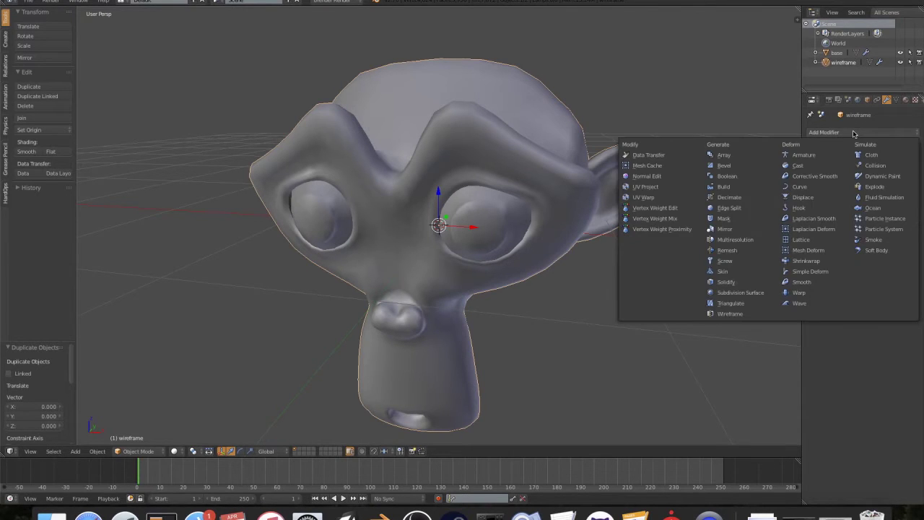
{"action": "left_click", "coordinate": [751, 313]}
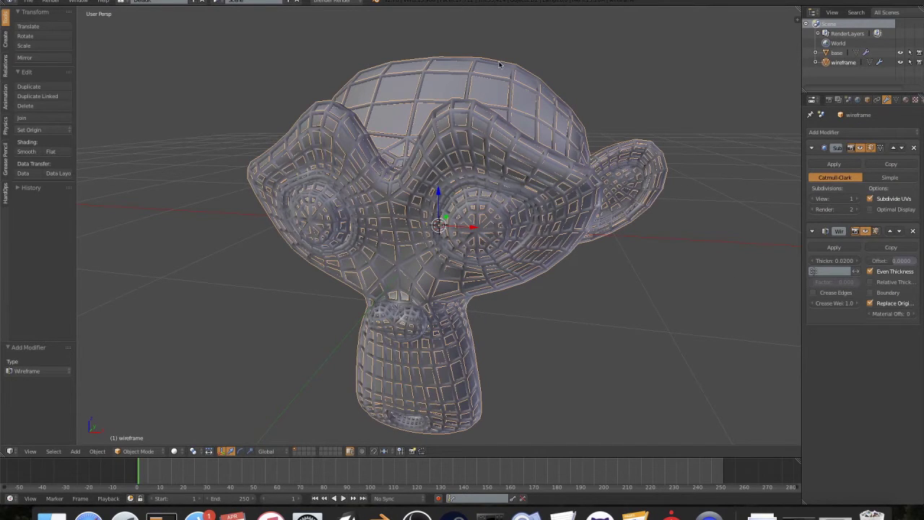
{"action": "left_click", "coordinate": [840, 260]}
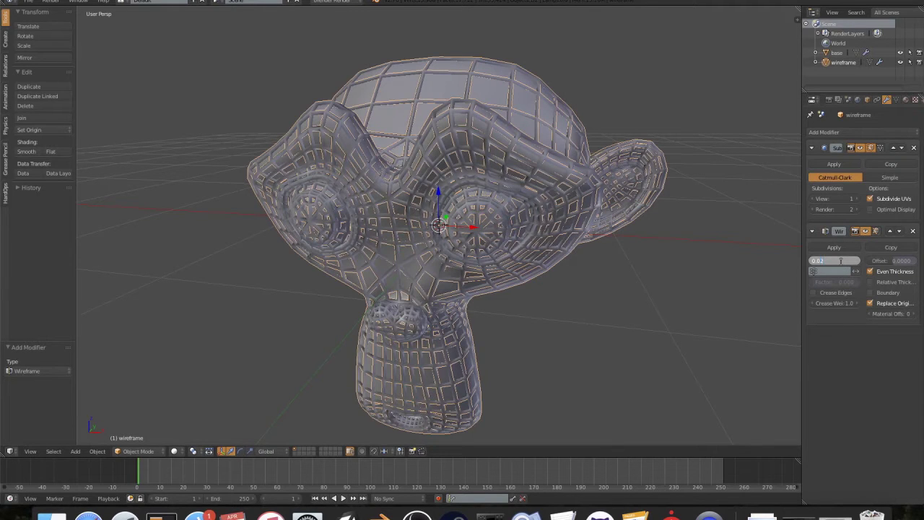
{"action": "key", "text": "Return"}
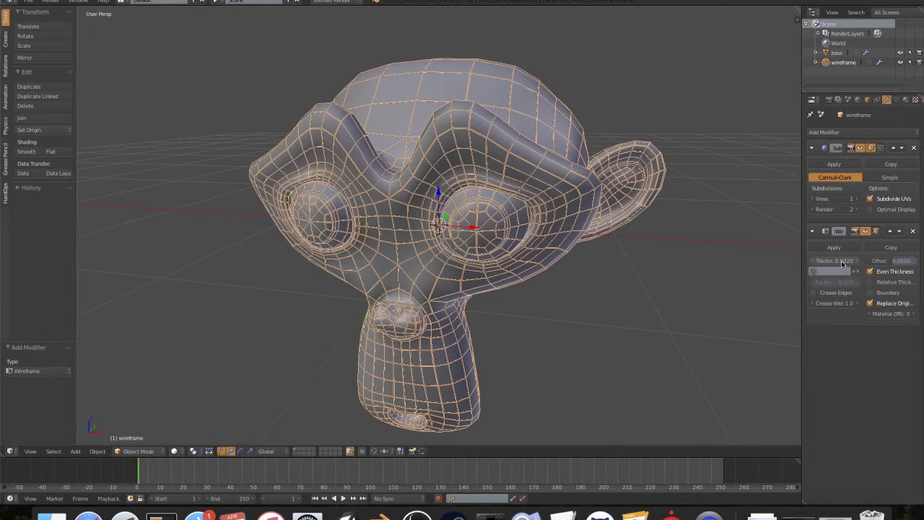
{"action": "left_click", "coordinate": [841, 261]}
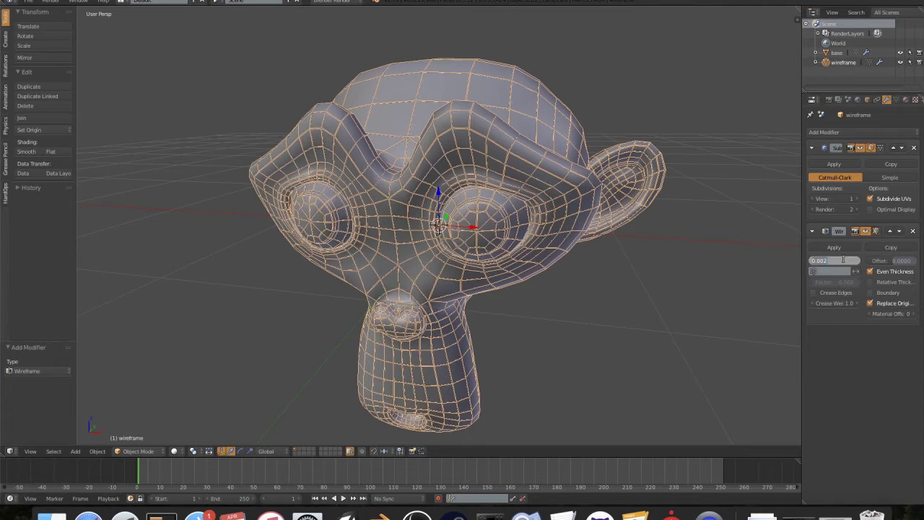
{"action": "key", "text": "Return"}
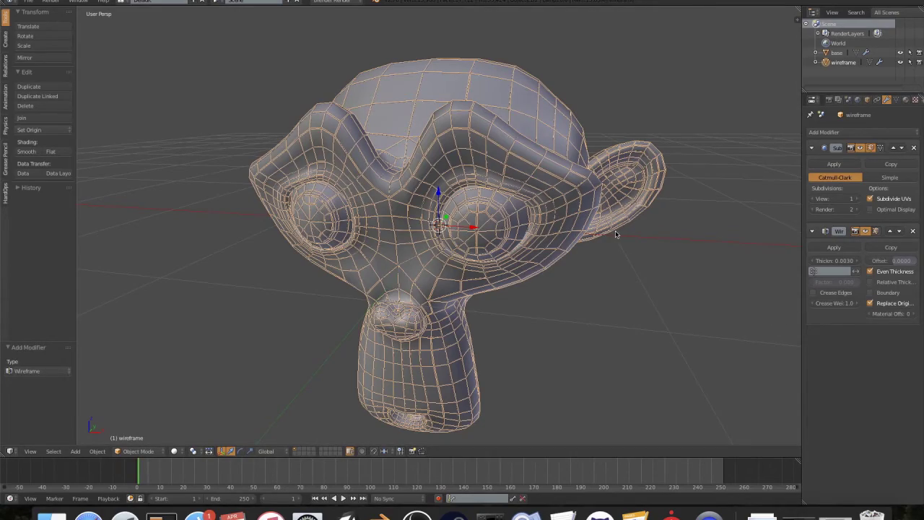
{"action": "mouse_move", "coordinate": [615, 230]}
{"action": "middle_mouse_down"}
{"action": "mouse_move", "coordinate": [534, 231]}
{"action": "mouse_move", "coordinate": [630, 225]}
{"action": "middle_mouse_up"}
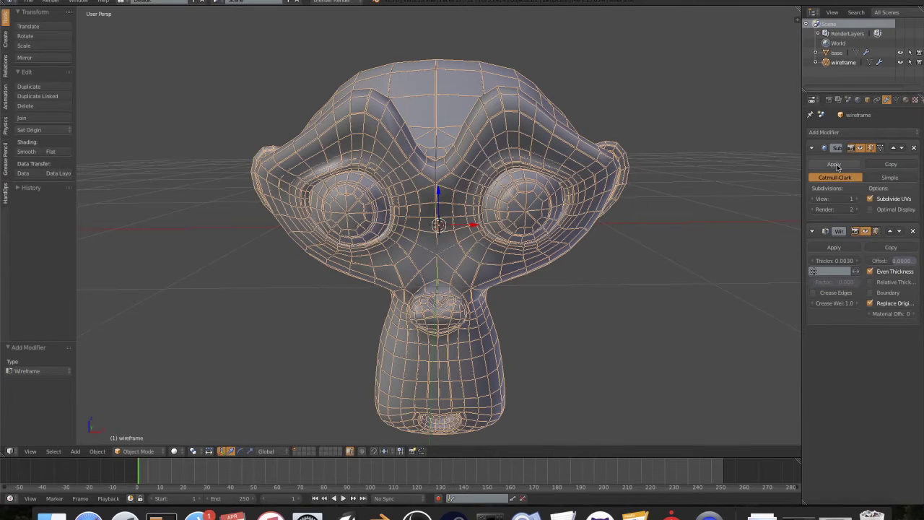
Step: Apply the Subdivision Surface modifier on both the wireframe and base objects
{"action": "left_click", "coordinate": [834, 164]}
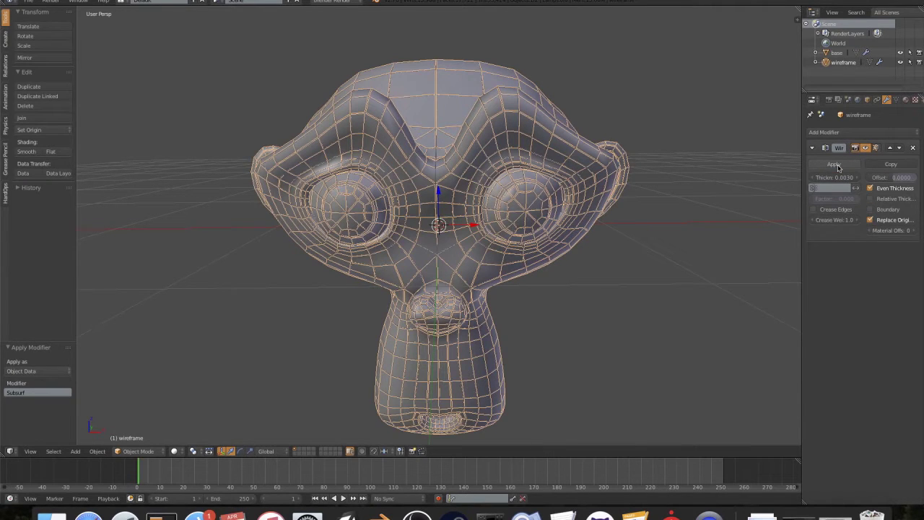
{"action": "left_click", "coordinate": [834, 164]}
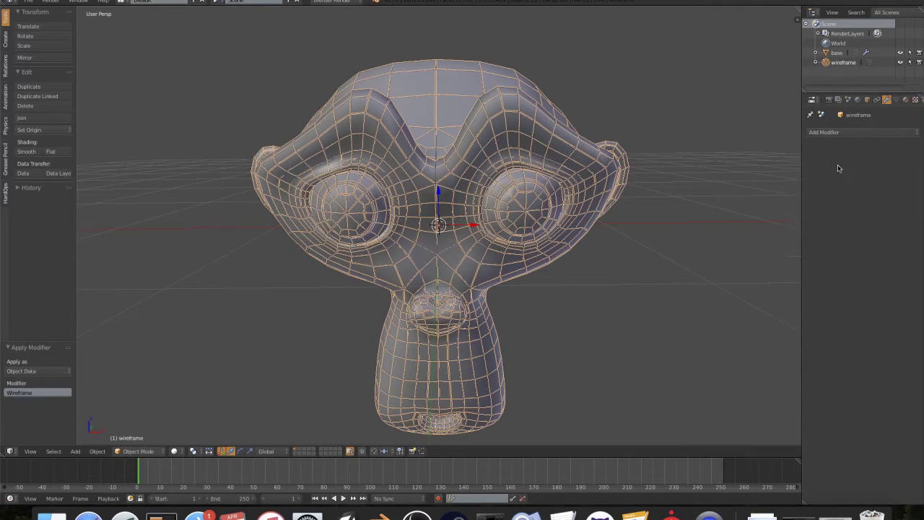
{"action": "mouse_move", "coordinate": [696, 231]}
{"action": "middle_mouse_down"}
{"action": "mouse_move", "coordinate": [672, 248]}
{"action": "mouse_move", "coordinate": [701, 228]}
{"action": "middle_mouse_up"}
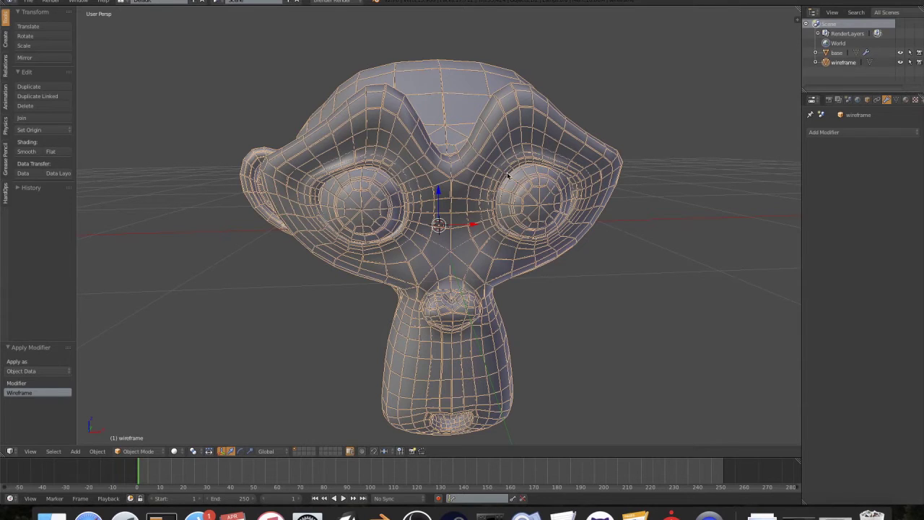
{"action": "right_click", "coordinate": [474, 110]}
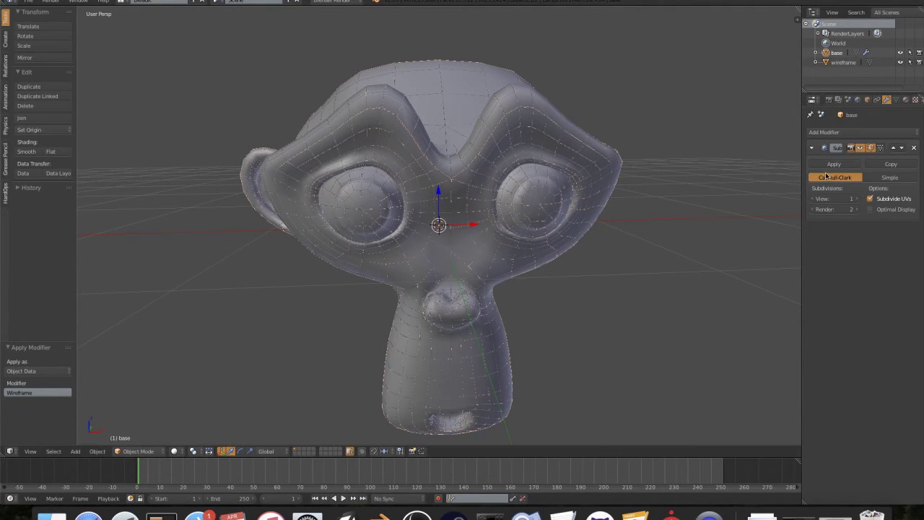
{"action": "left_click", "coordinate": [831, 164]}
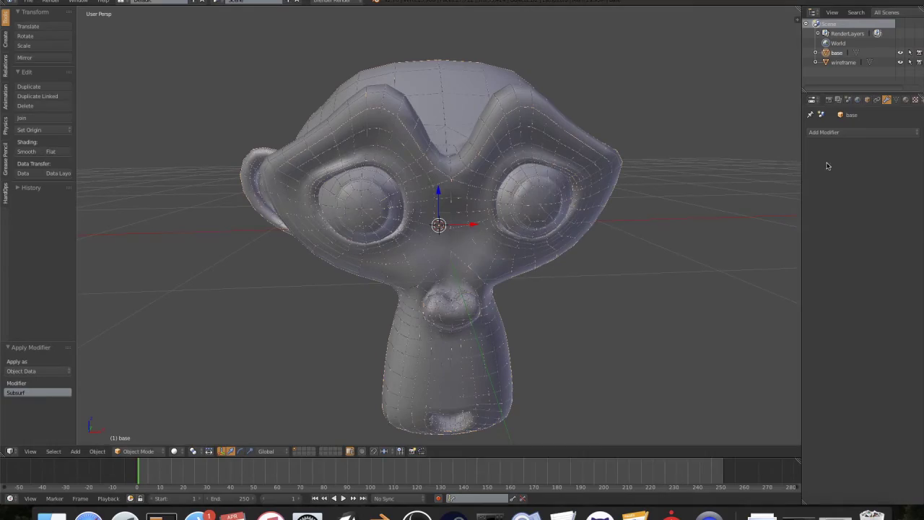
{"action": "right_click", "coordinate": [500, 262]}
{"action": "mouse_move", "coordinate": [500, 262]}
{"action": "middle_mouse_down"}
{"action": "mouse_move", "coordinate": [498, 242]}
{"action": "mouse_move", "coordinate": [440, 217]}
{"action": "mouse_move", "coordinate": [467, 265]}
{"action": "mouse_move", "coordinate": [488, 264]}
{"action": "middle_mouse_up"}
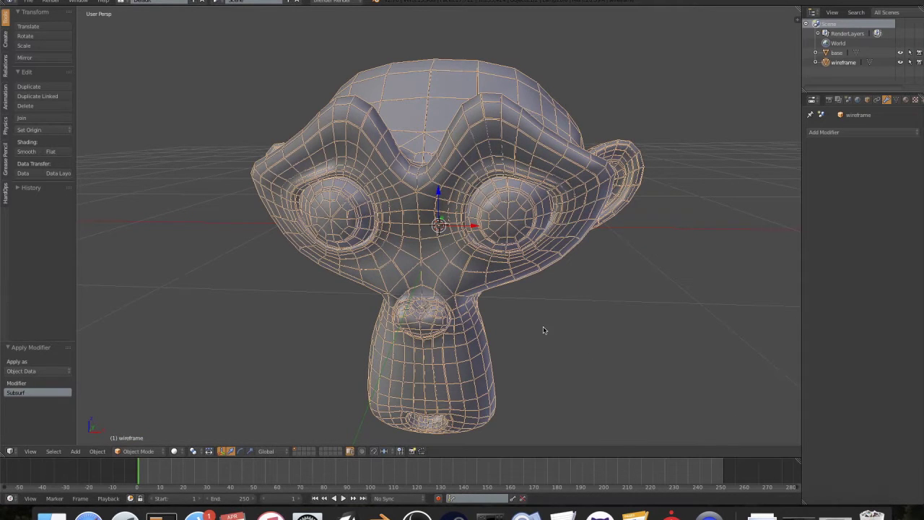
{"action": "key", "text": "Tab"}
Step: Select all and UV-unwrap the wireframe mesh, then the base mesh
{"action": "key", "text": "a"}
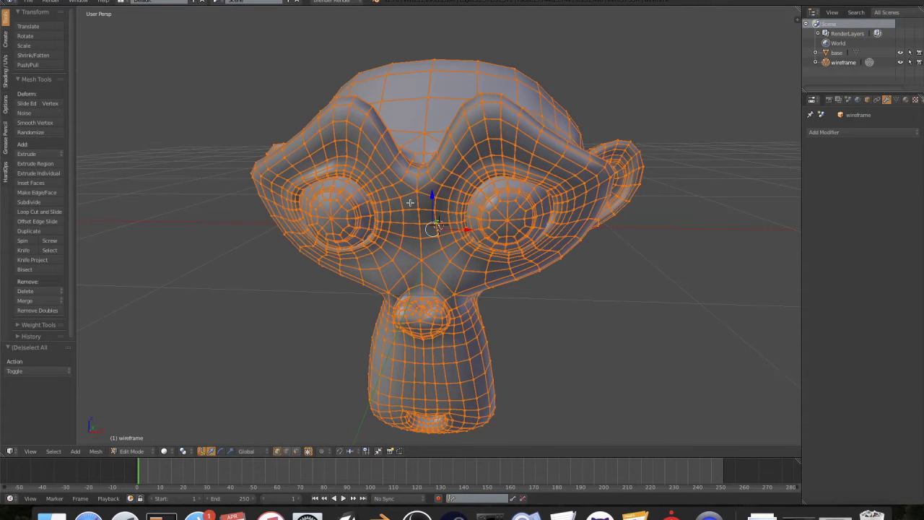
{"action": "key", "text": "u"}
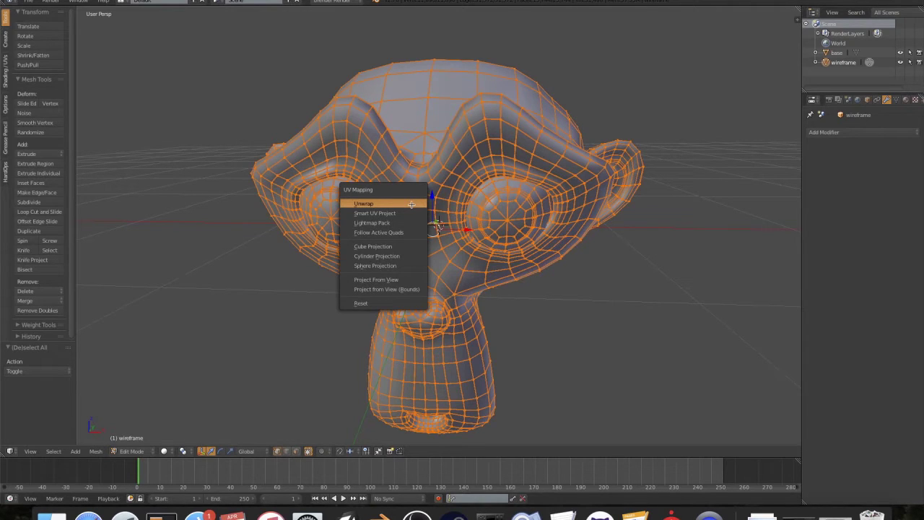
{"action": "key", "text": "u"}
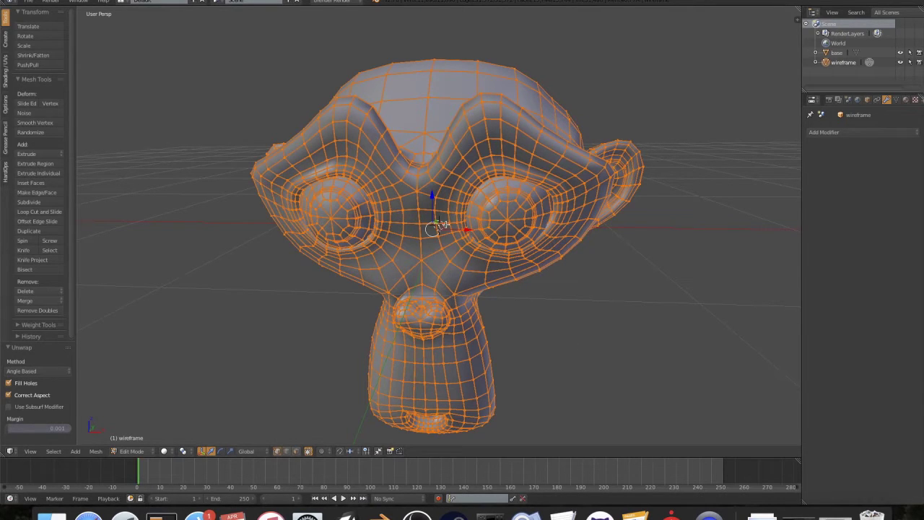
{"action": "key", "text": "Tab"}
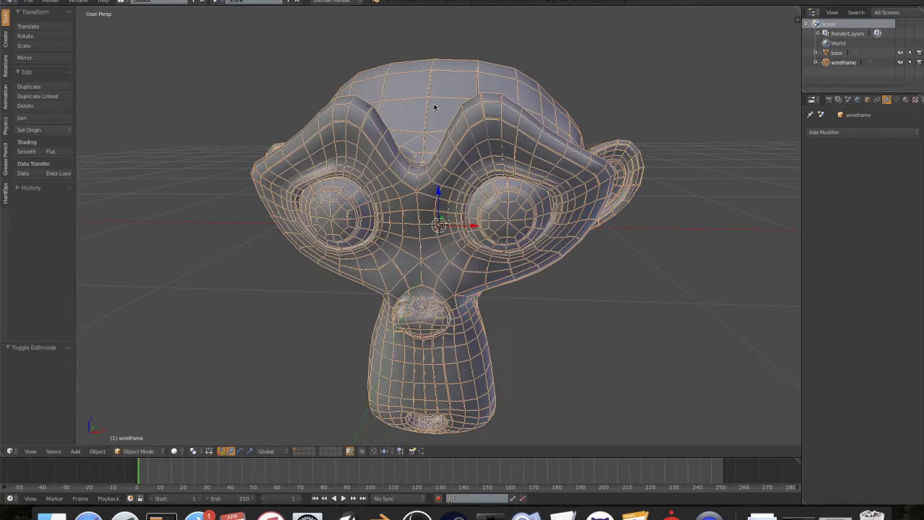
{"action": "right_click", "coordinate": [442, 110]}
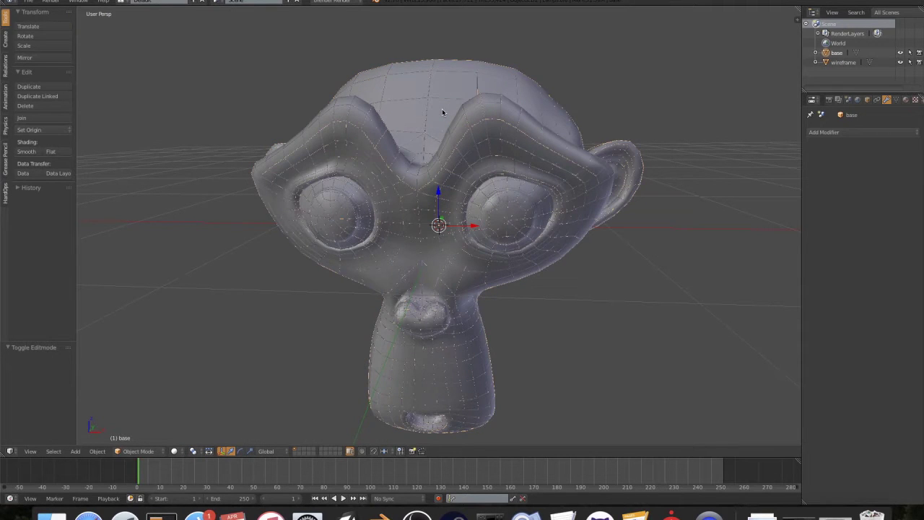
{"action": "key", "text": "Tab"}
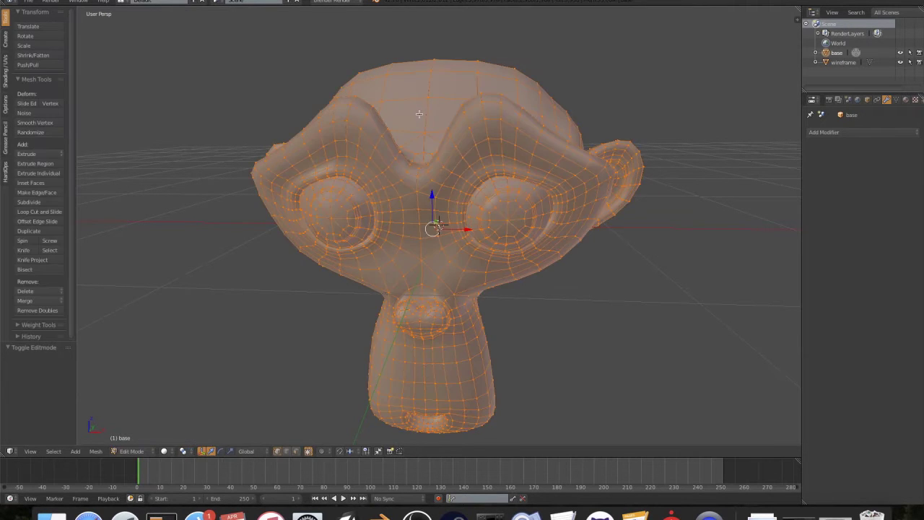
{"action": "key", "text": "u"}
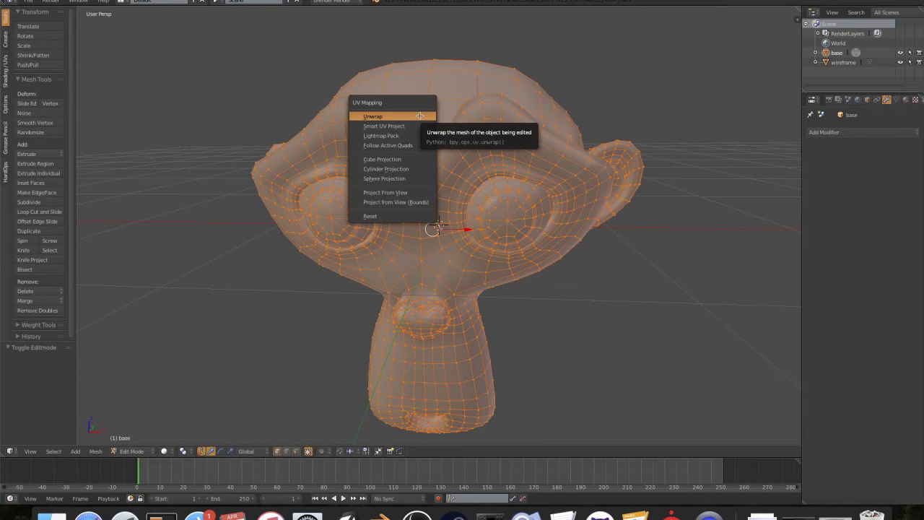
{"action": "left_click", "coordinate": [419, 117]}
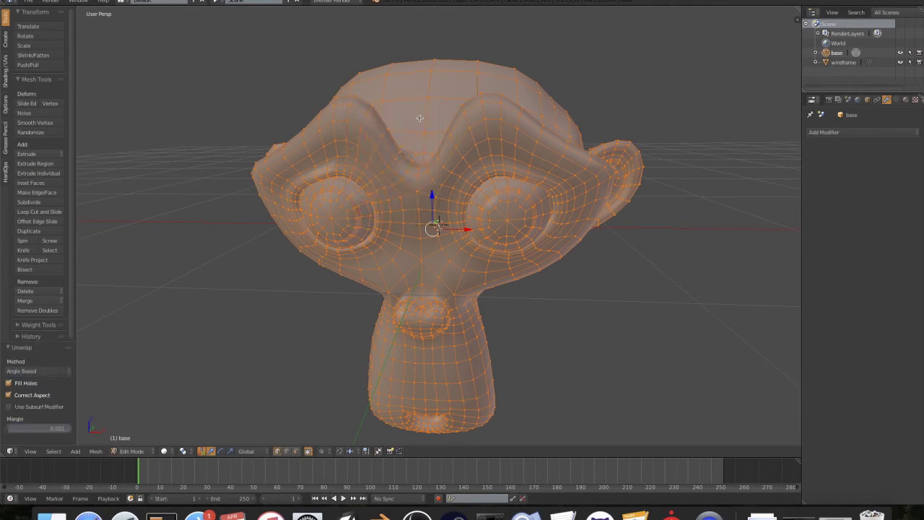
Step: Check the base's UV layout in the UV Editing layout, then return to Default
{"action": "left_click", "coordinate": [120, 1]}
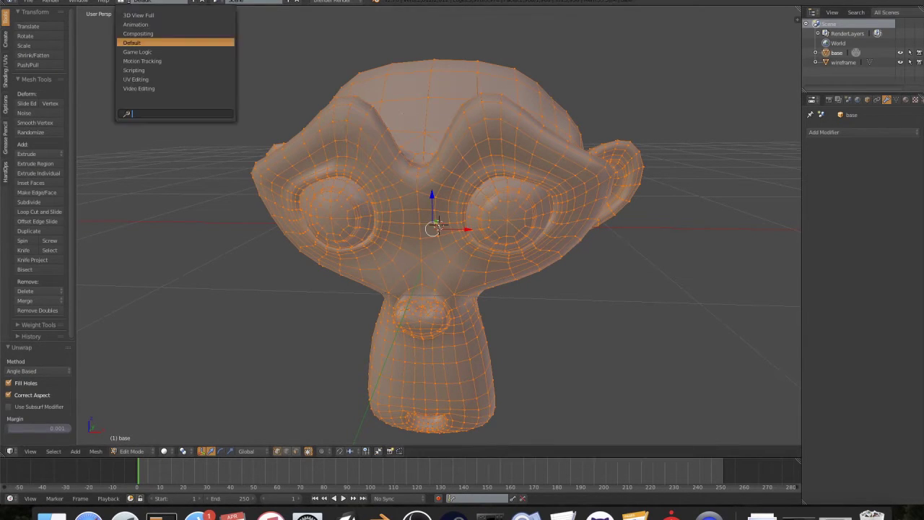
{"action": "left_click", "coordinate": [141, 79]}
{"action": "key", "text": "Tab"}
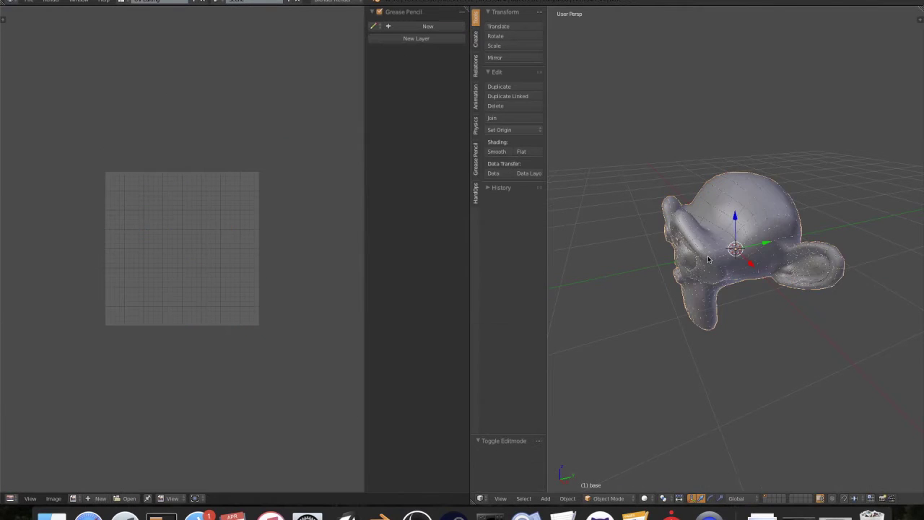
{"action": "key", "text": "Tab"}
{"action": "key", "text": "Tab"}
{"action": "key", "text": "Tab"}
{"action": "key", "text": "Tab"}
{"action": "key", "text": "Tab"}
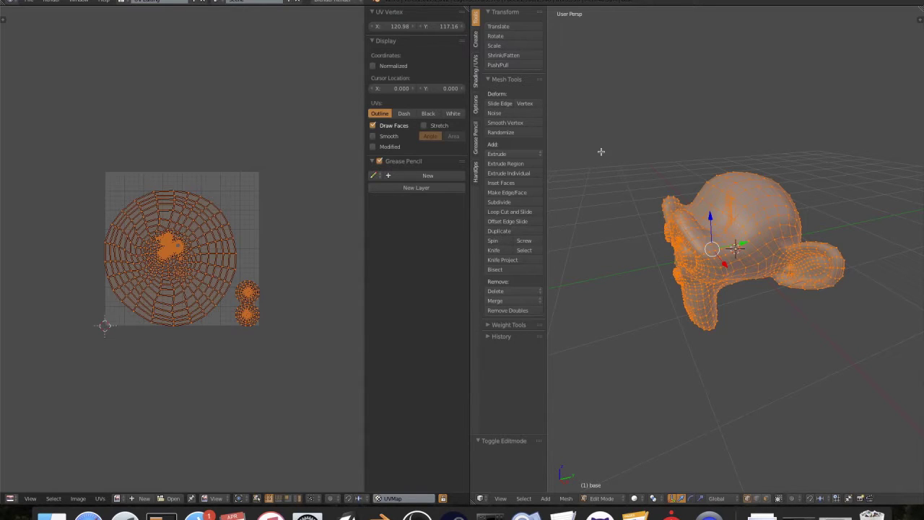
{"action": "key", "text": "Tab"}
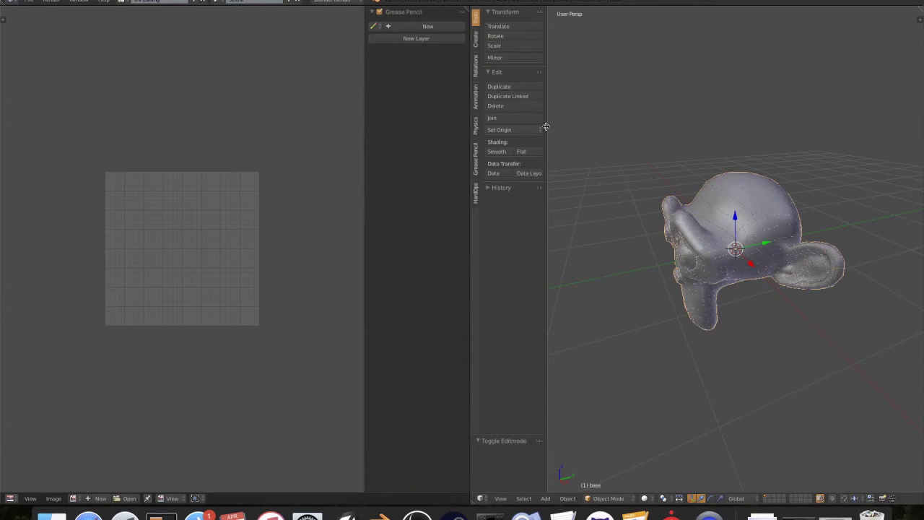
{"action": "left_click", "coordinate": [121, 1]}
{"action": "left_click", "coordinate": [134, 44]}
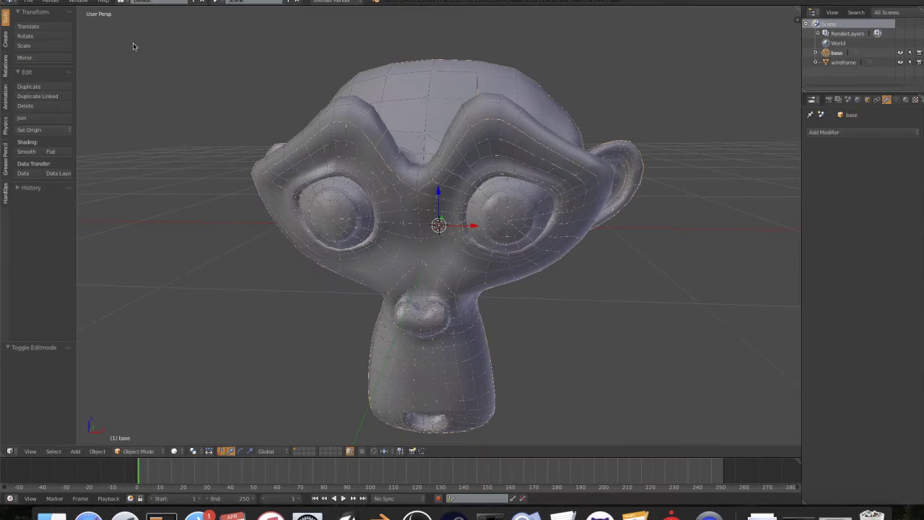
{"action": "left_click", "coordinate": [29, 3]}
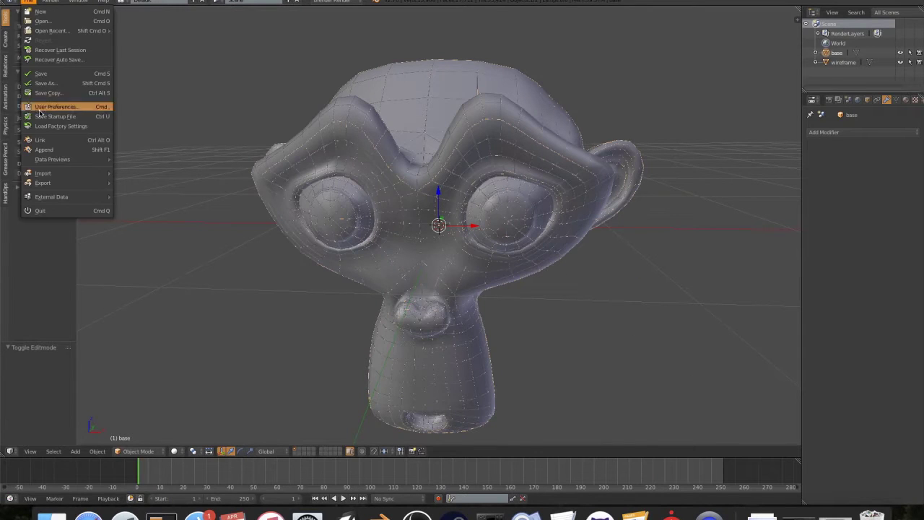
Step: Start an FBX export limited to Mesh object types only
{"action": "mouse_move", "coordinate": [46, 183]}
{"action": "left_click", "coordinate": [123, 204]}
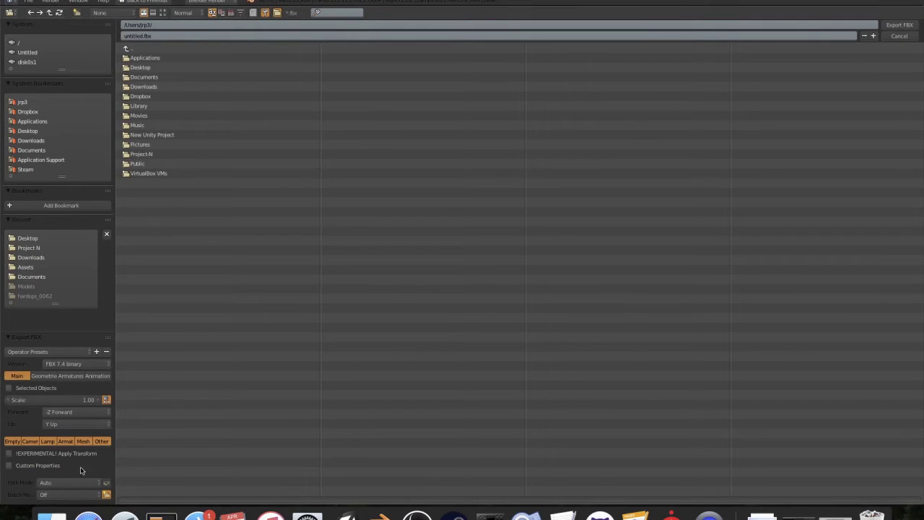
{"action": "left_click", "coordinate": [16, 442]}
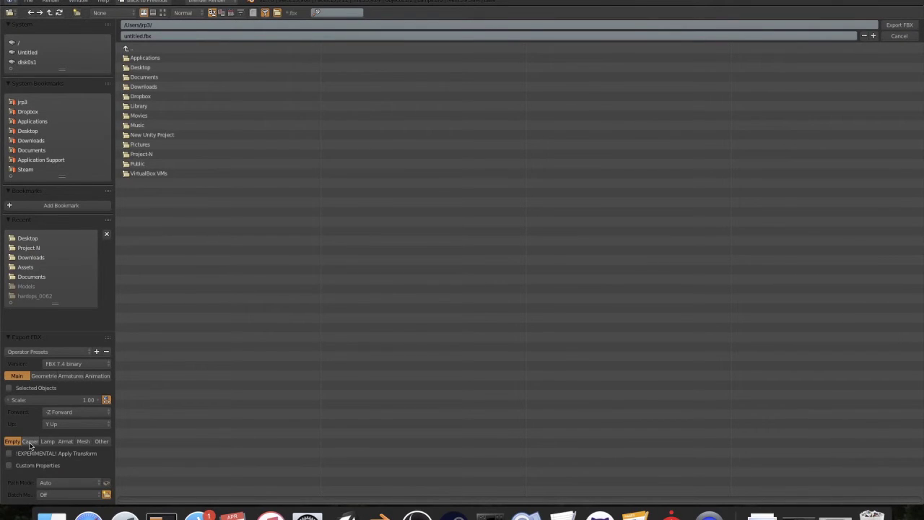
{"action": "left_click", "coordinate": [31, 441]}
{"action": "left_click", "coordinate": [81, 441]}
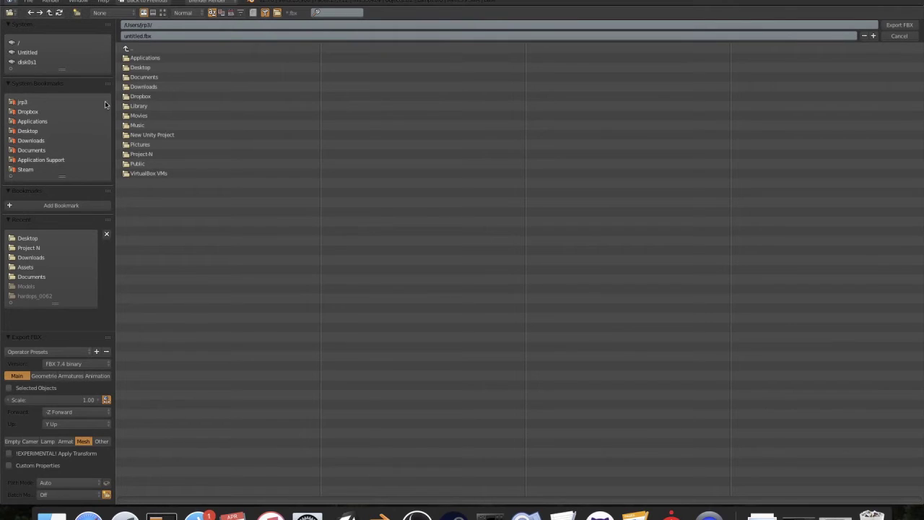
Step: Create a Hologram folder on the Desktop and export model.fbx into it
{"action": "left_click", "coordinate": [129, 67]}
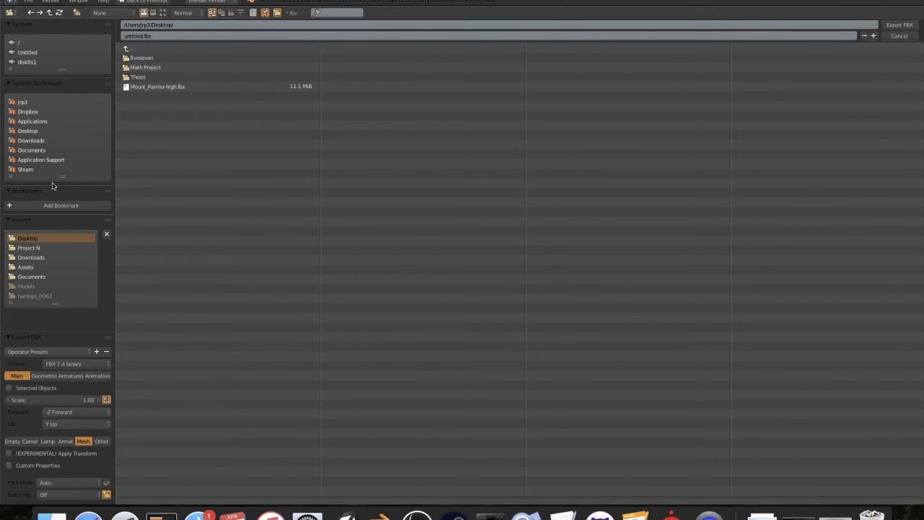
{"action": "left_click", "coordinate": [76, 13]}
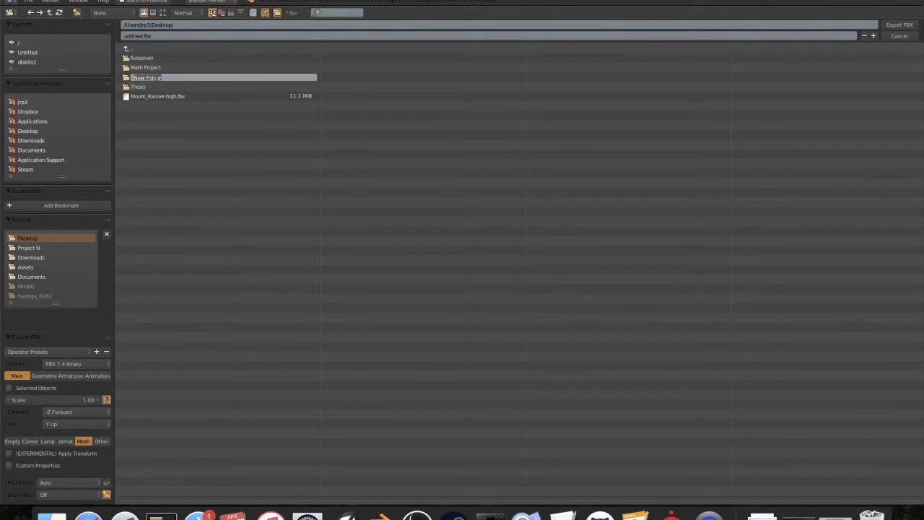
{"action": "type", "text": "Hologram"}
{"action": "key", "text": "Return"}
{"action": "key", "text": "Return"}
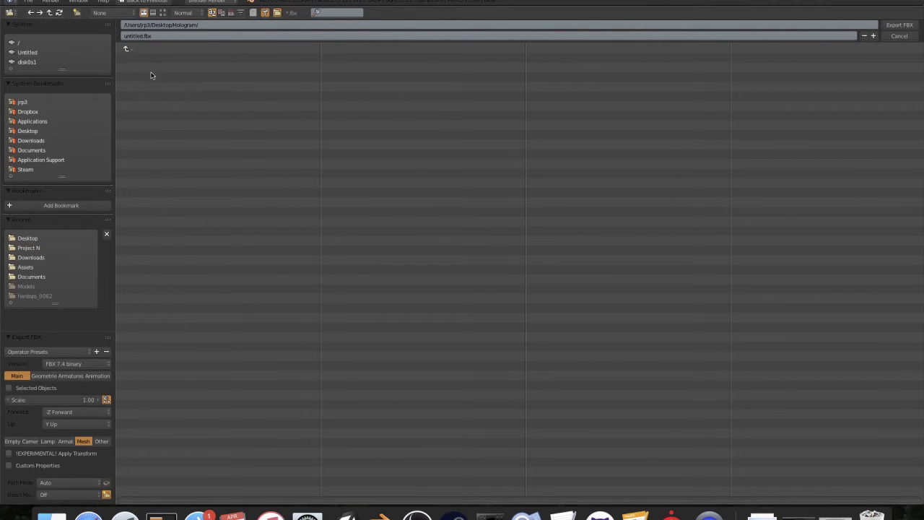
{"action": "left_click", "coordinate": [126, 36]}
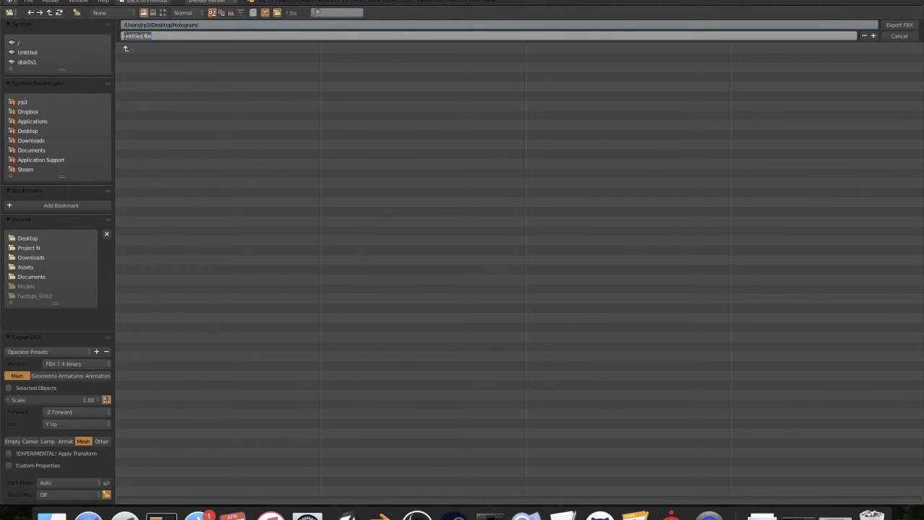
{"action": "type", "text": "Hol"}
{"action": "key", "text": "Return"}
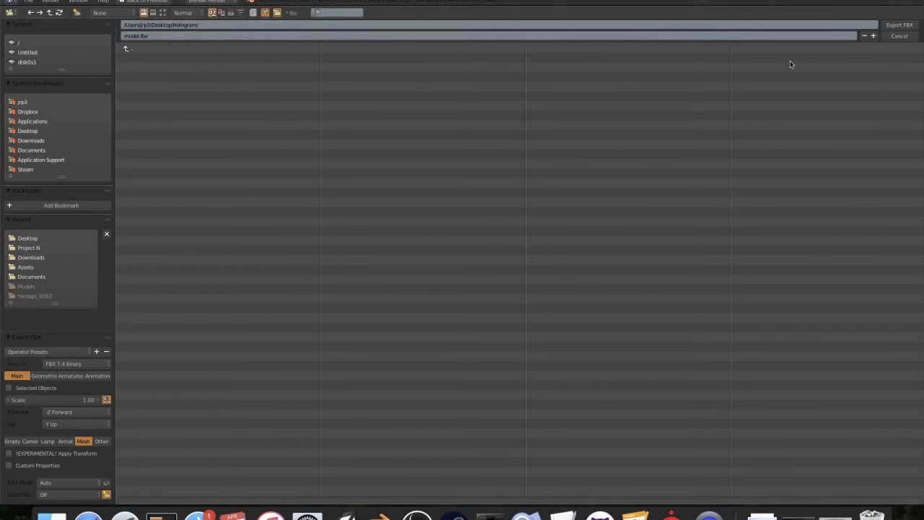
{"action": "left_click", "coordinate": [915, 24]}
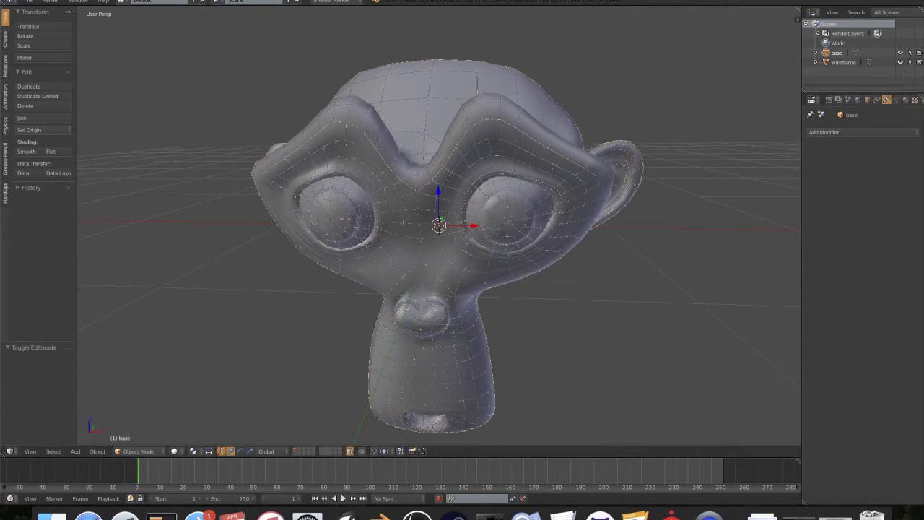
Step: Save the Blender scene as model.blend in Desktop/Hologram
{"action": "key", "text": "ctrl+s"}
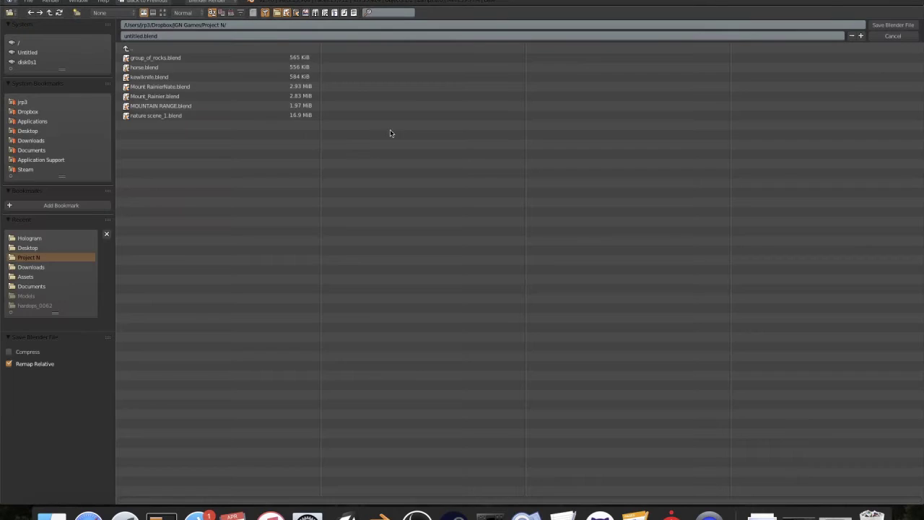
{"action": "left_click", "coordinate": [56, 131]}
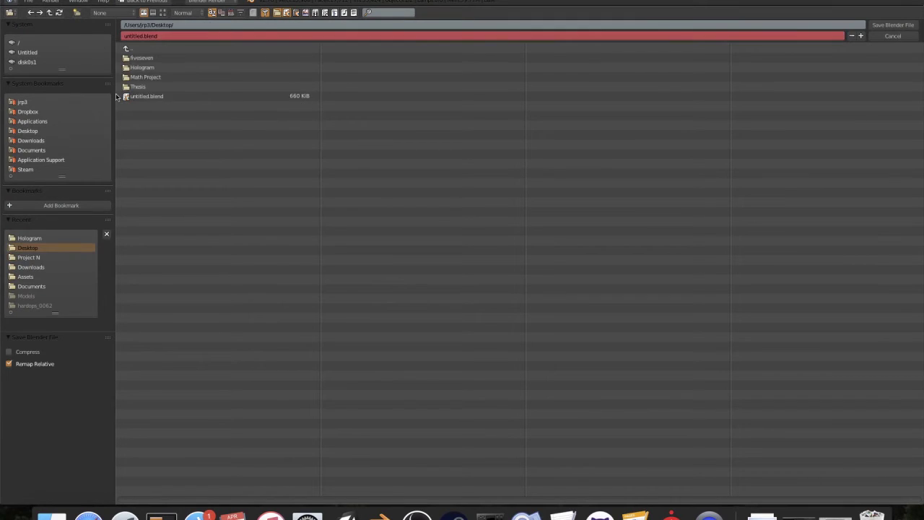
{"action": "left_click", "coordinate": [163, 67]}
{"action": "left_click", "coordinate": [168, 36]}
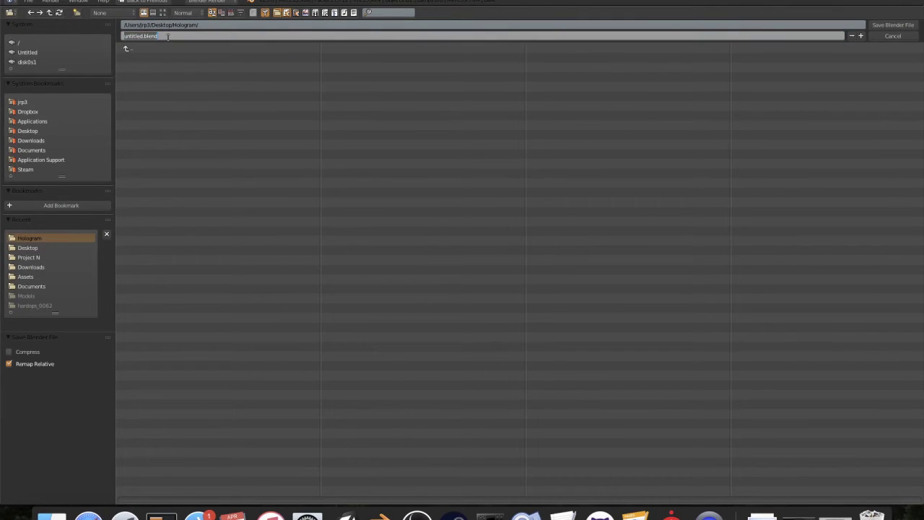
{"action": "type", "text": "mode"}
{"action": "key", "text": "Return"}
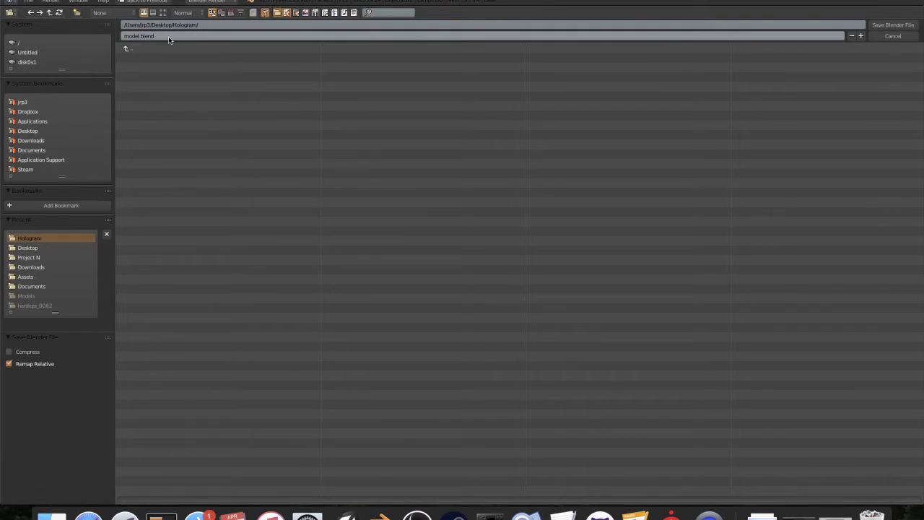
{"action": "left_click", "coordinate": [885, 27]}
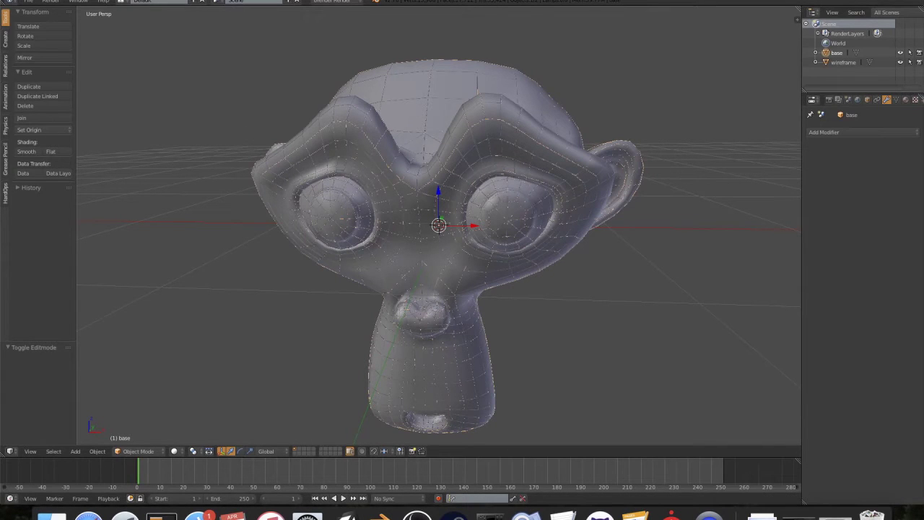
Step: Hide Blender and start a new Substance Painter project with the pbr-metal-rough template
{"action": "key", "text": "super+q"}
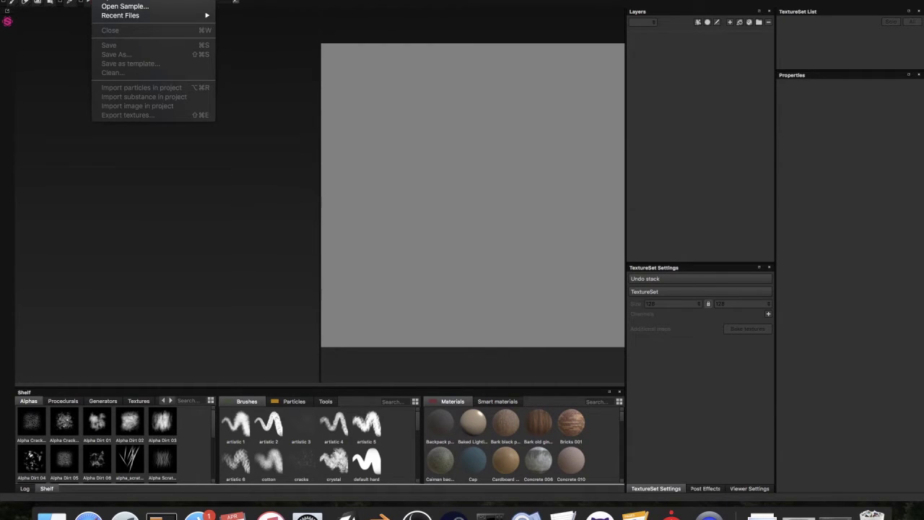
{"action": "left_click", "coordinate": [119, 1]}
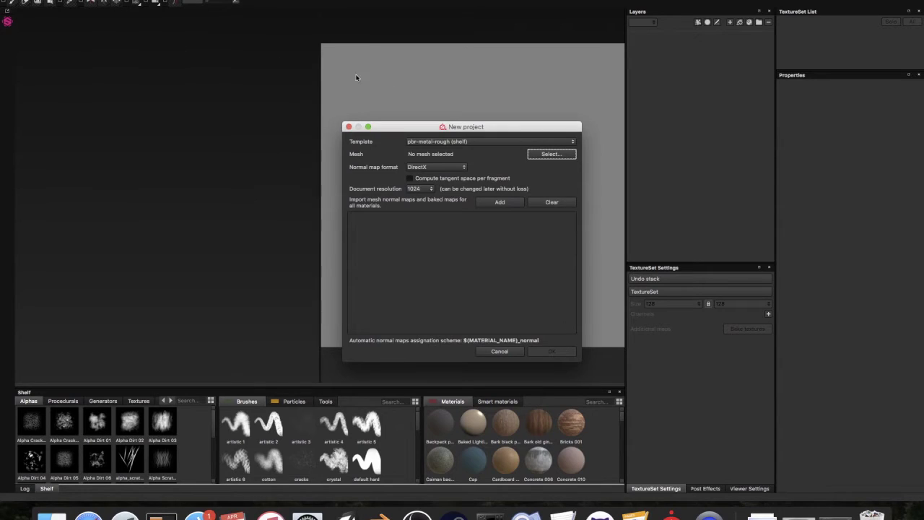
{"action": "left_click", "coordinate": [443, 144]}
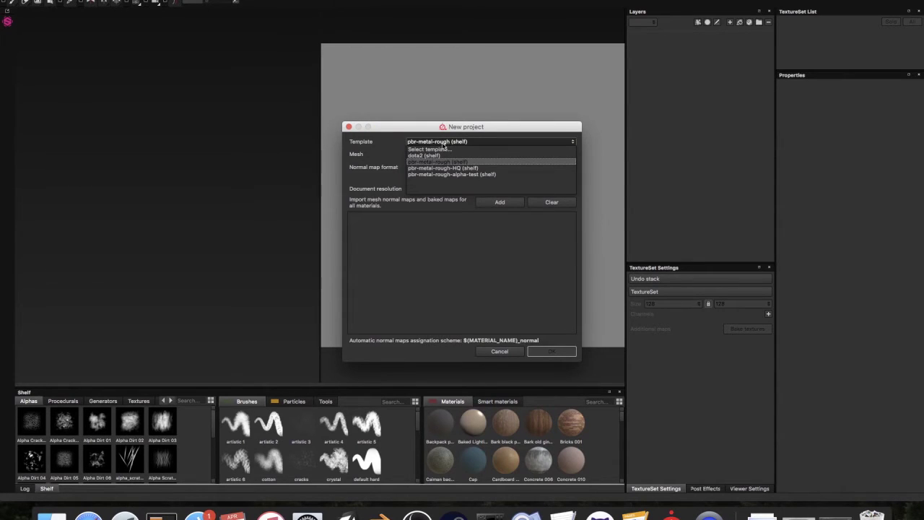
{"action": "left_click", "coordinate": [436, 142]}
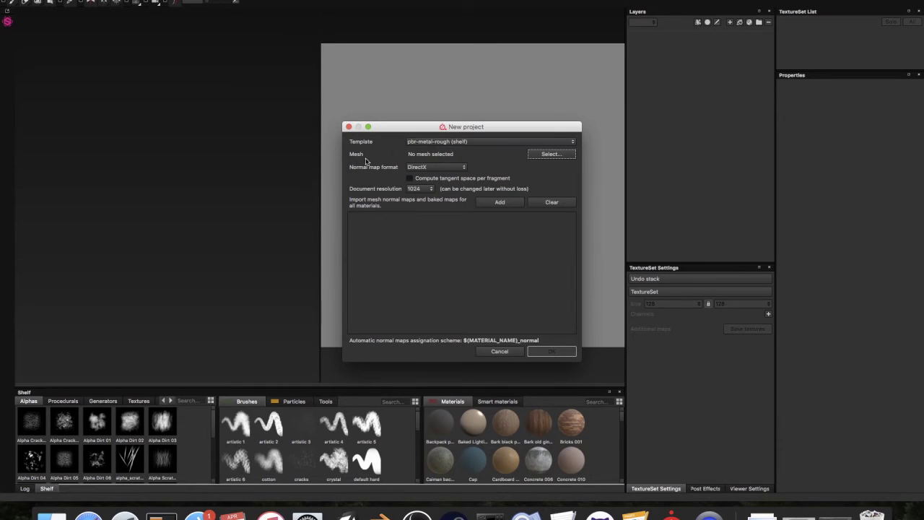
Step: Load model.fbx from Desktop/Hologram as the mesh and create the project
{"action": "left_click", "coordinate": [552, 154]}
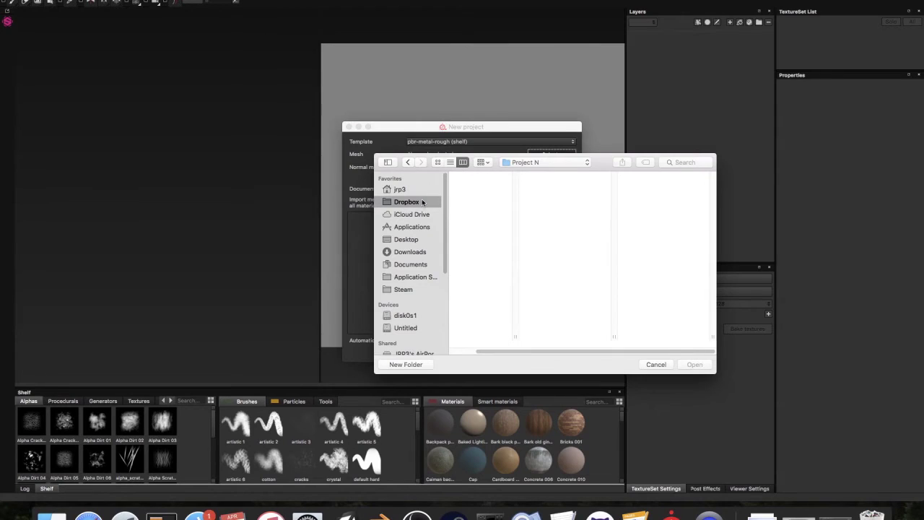
{"action": "left_click", "coordinate": [415, 241]}
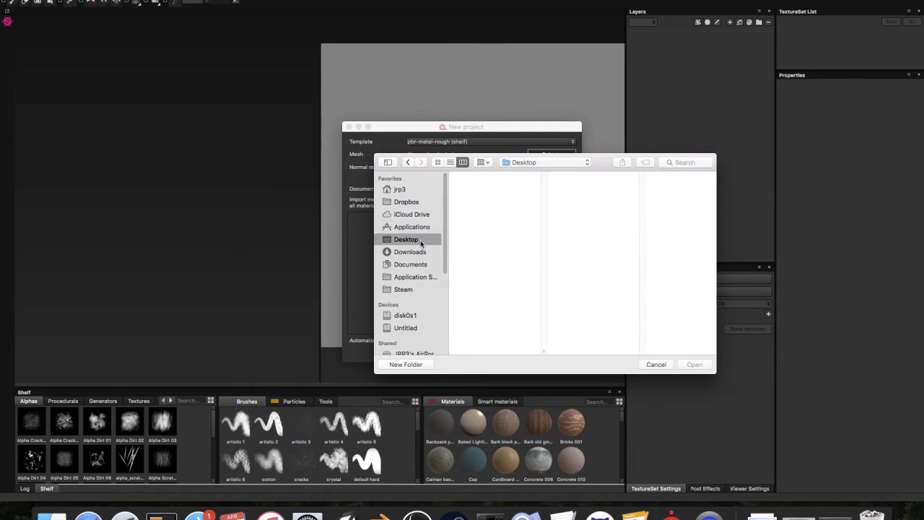
{"action": "left_click", "coordinate": [478, 189]}
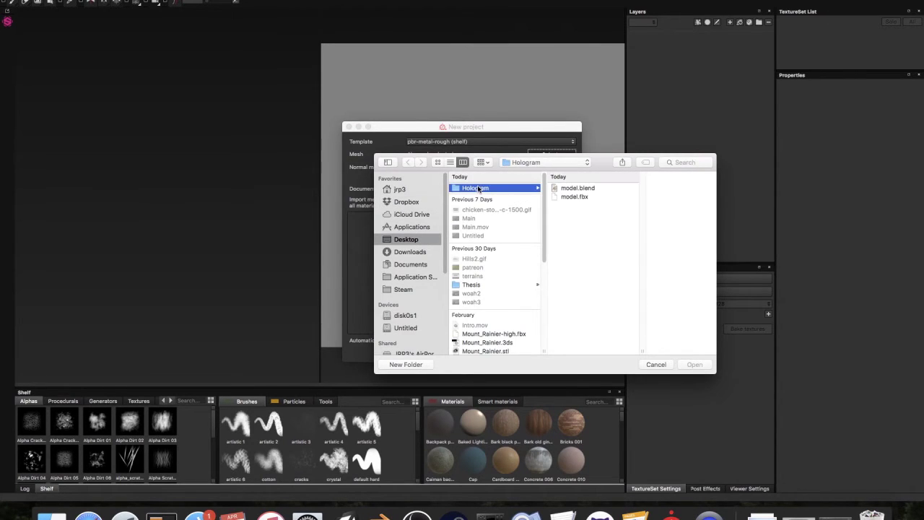
{"action": "left_click", "coordinate": [586, 197]}
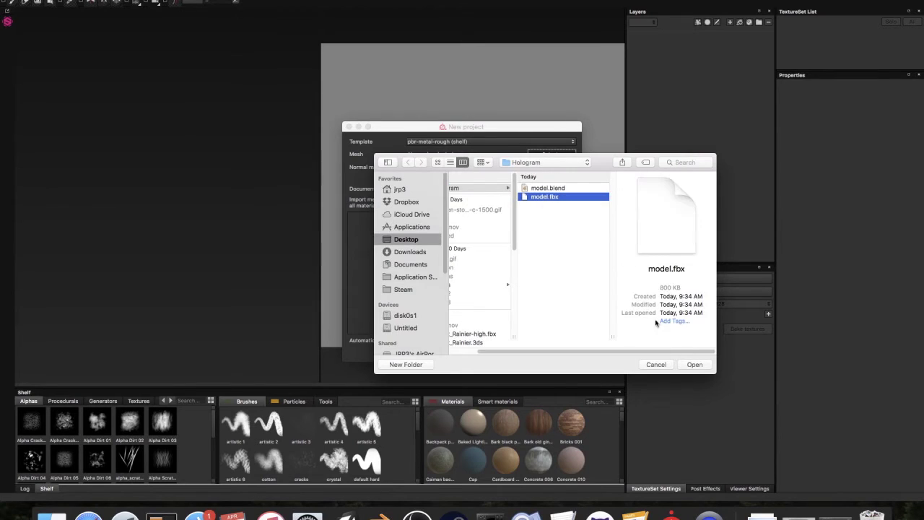
{"action": "left_click", "coordinate": [694, 365]}
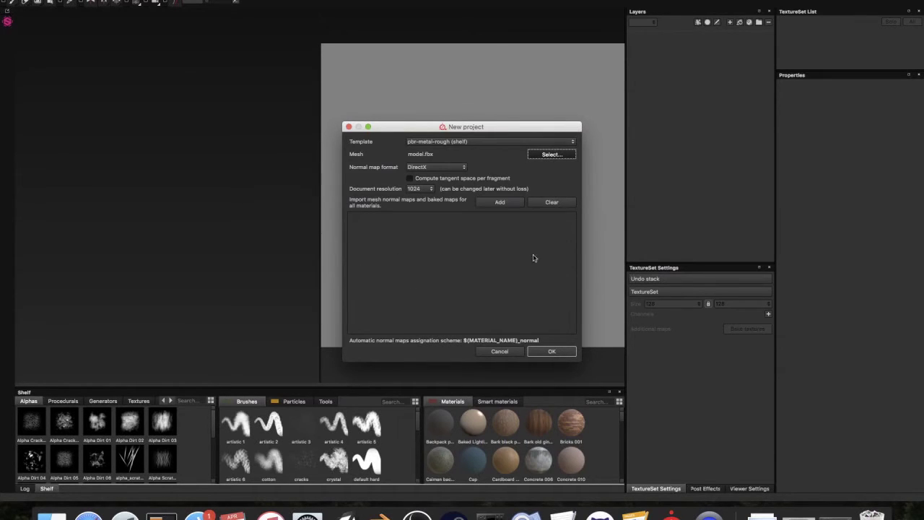
{"action": "left_click", "coordinate": [483, 143]}
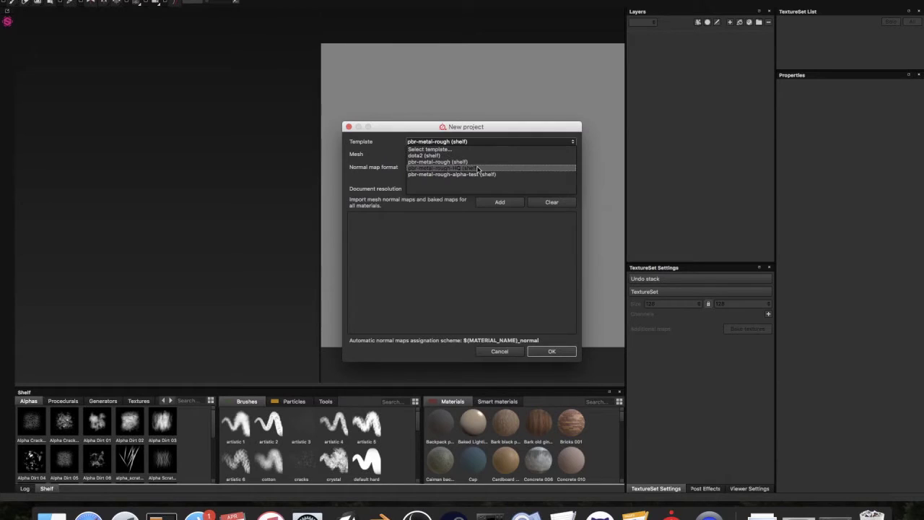
{"action": "key", "text": "Escape"}
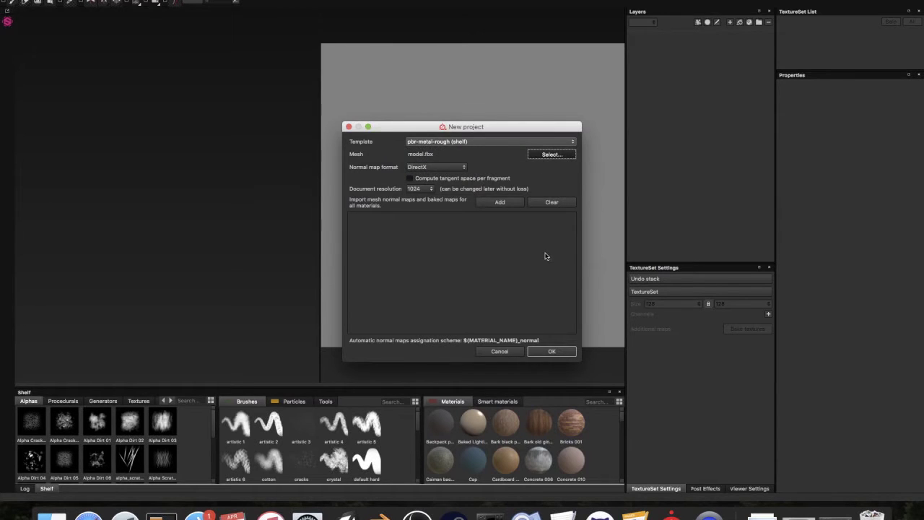
{"action": "left_click", "coordinate": [549, 352]}
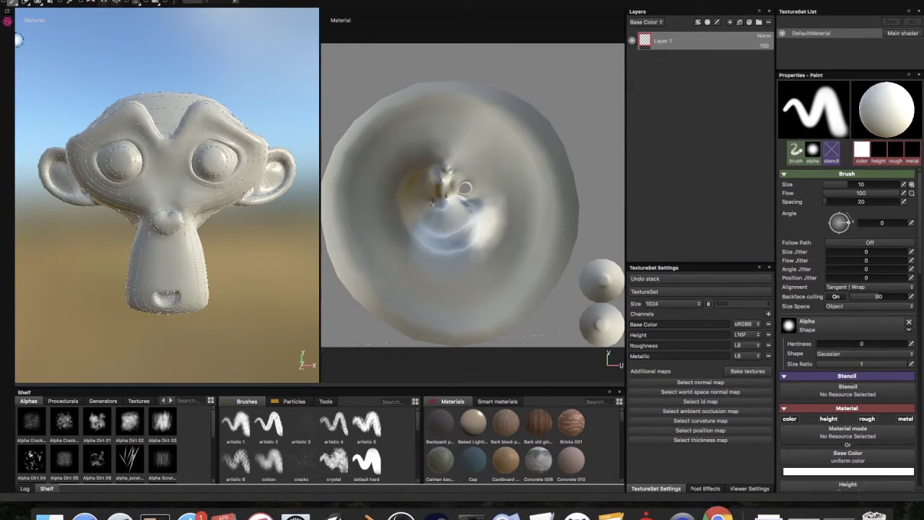
Step: Force-quit the unresponsive application from its Dock icon menu
{"action": "right_click", "coordinate": [718, 513]}
{"action": "left_click", "coordinate": [718, 513]}
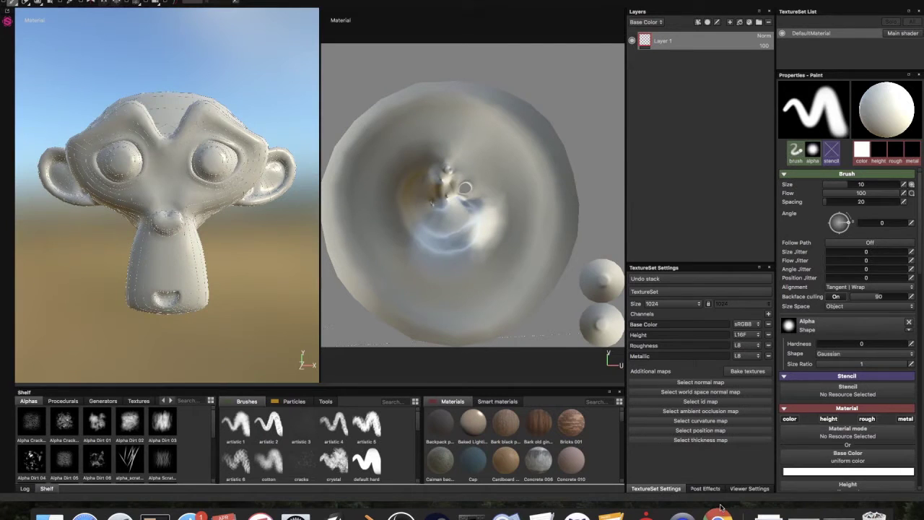
{"action": "right_click", "coordinate": [720, 513]}
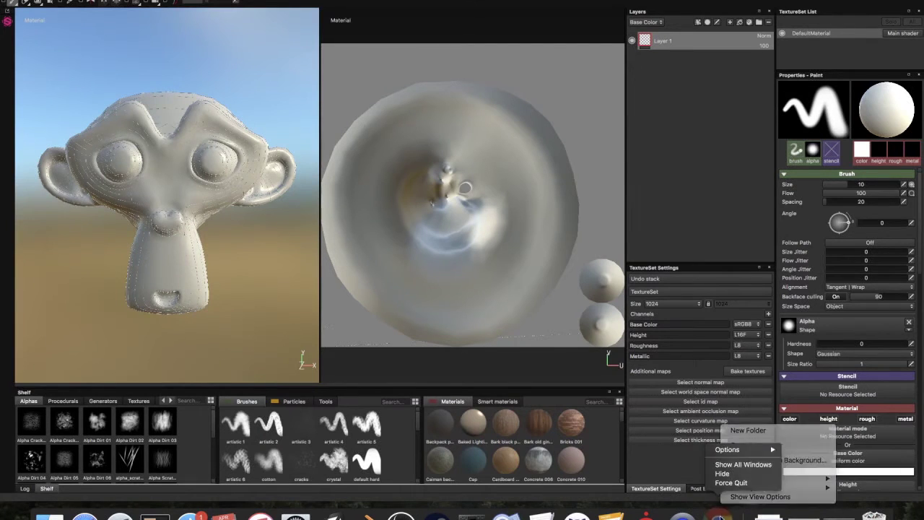
{"action": "left_click", "coordinate": [723, 483]}
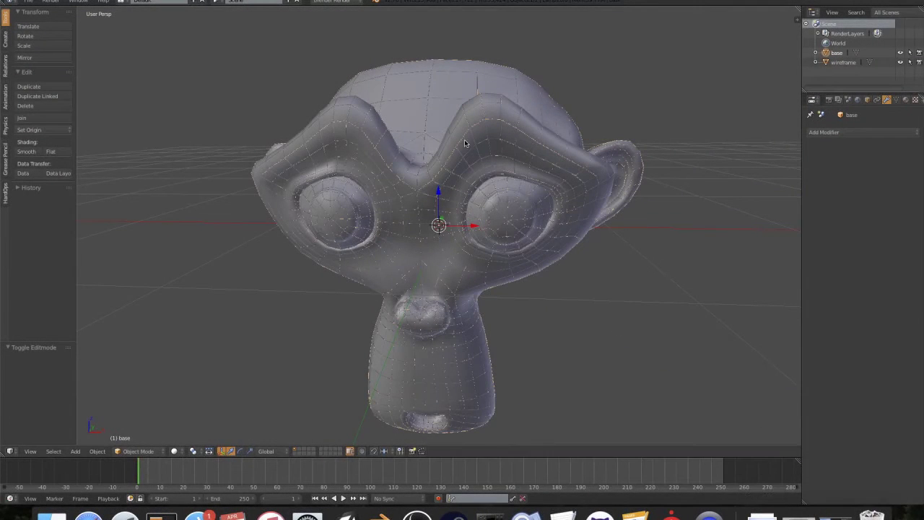
Step: Create a new material named 'wireframe' on the wireframe object
{"action": "right_click", "coordinate": [468, 144]}
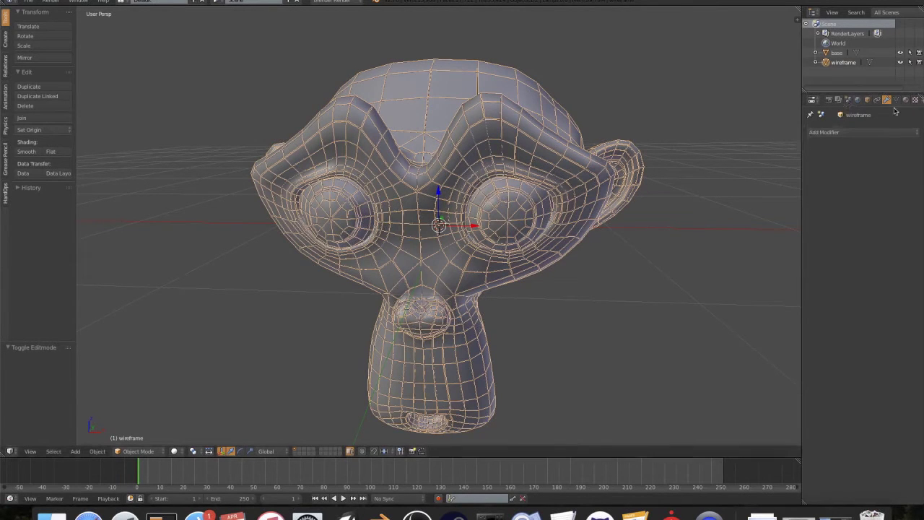
{"action": "left_click", "coordinate": [907, 100]}
{"action": "left_click", "coordinate": [857, 161]}
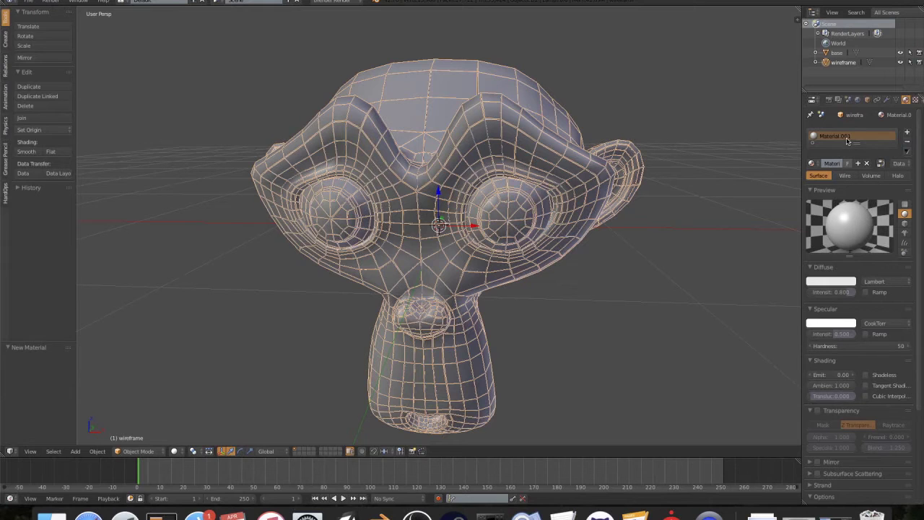
{"action": "double_click", "coordinate": [846, 139]}
{"action": "type", "text": "wireframe"}
{"action": "key", "text": "Return"}
{"action": "key", "text": "Tab"}
{"action": "key", "text": "Tab"}
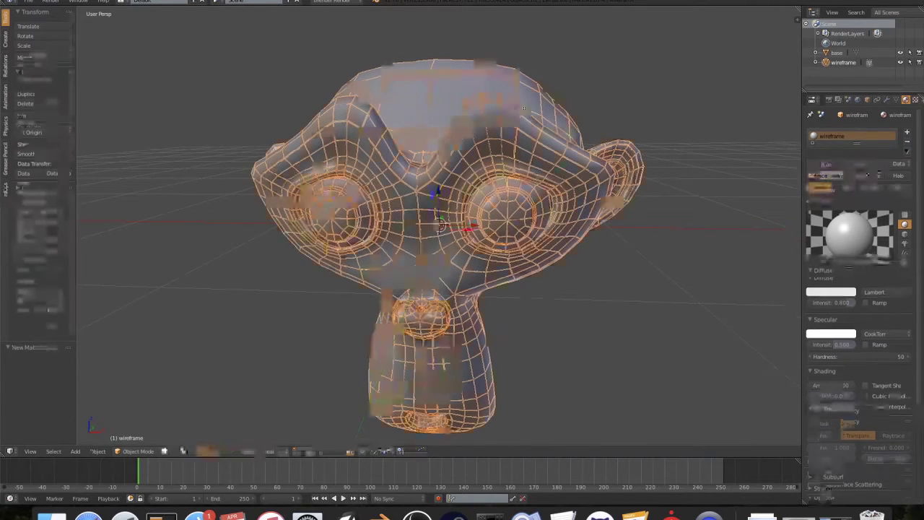
Step: Create a new material named 'base' on the base object
{"action": "right_click", "coordinate": [450, 118]}
{"action": "key", "text": "Tab"}
{"action": "key", "text": "Tab"}
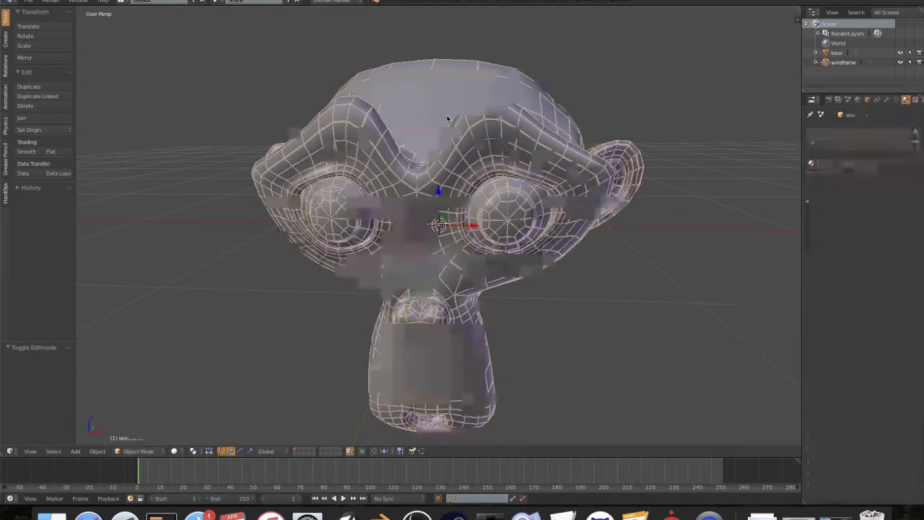
{"action": "left_click", "coordinate": [860, 165]}
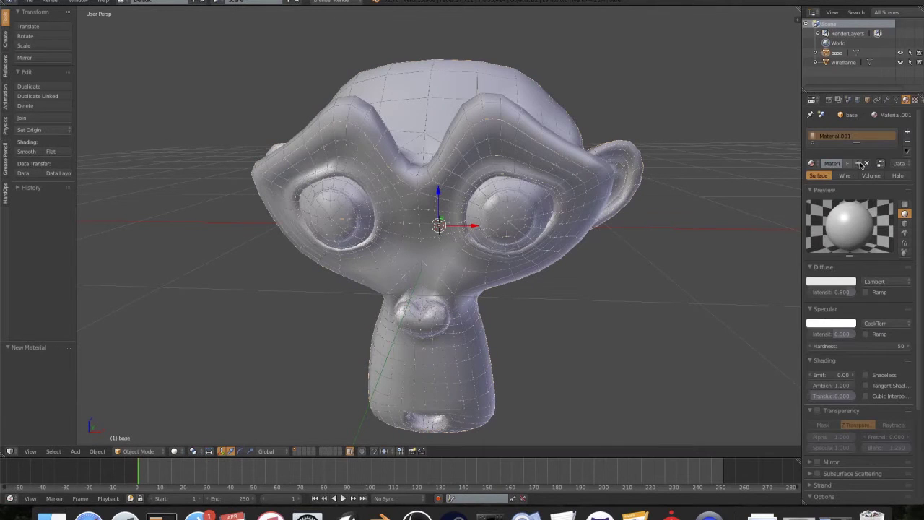
{"action": "left_click", "coordinate": [841, 136]}
{"action": "type", "text": "base"}
{"action": "key", "text": "Return"}
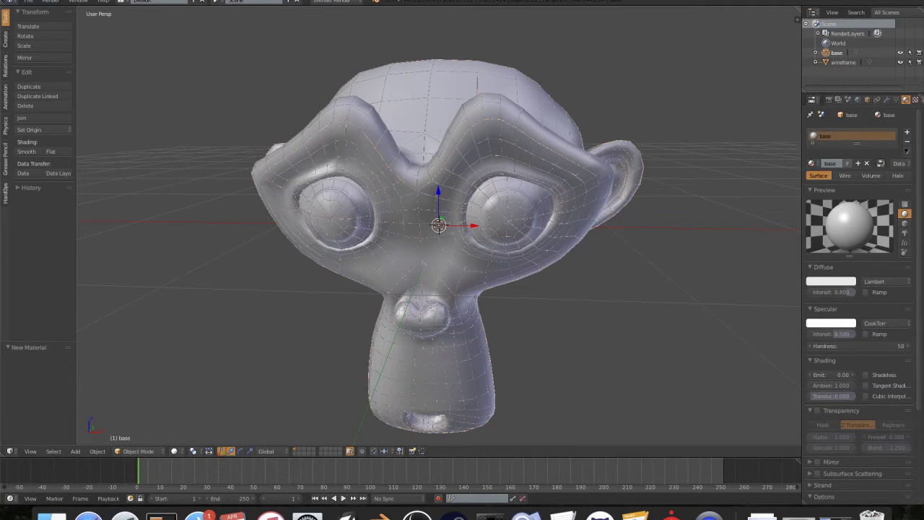
Step: Re-export the scene as model.fbx to the Hologram folder
{"action": "left_click", "coordinate": [29, 2]}
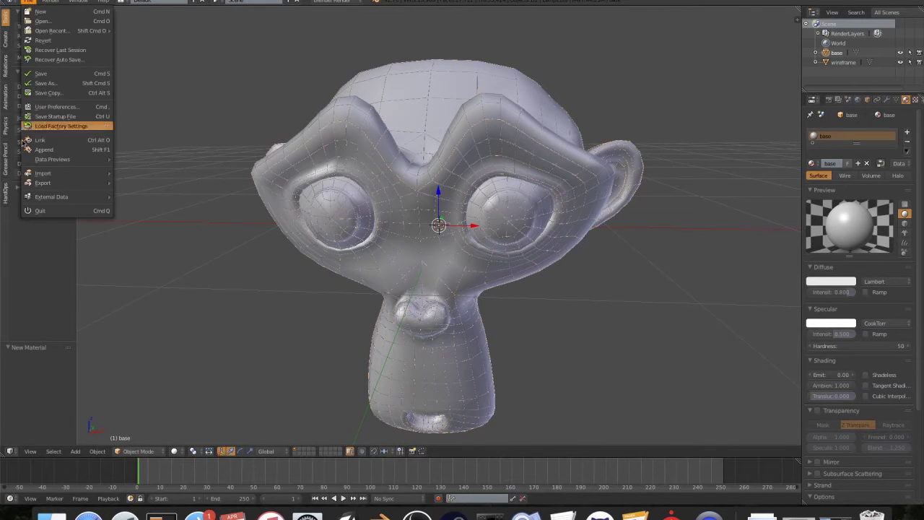
{"action": "mouse_move", "coordinate": [52, 183]}
{"action": "left_click", "coordinate": [141, 202]}
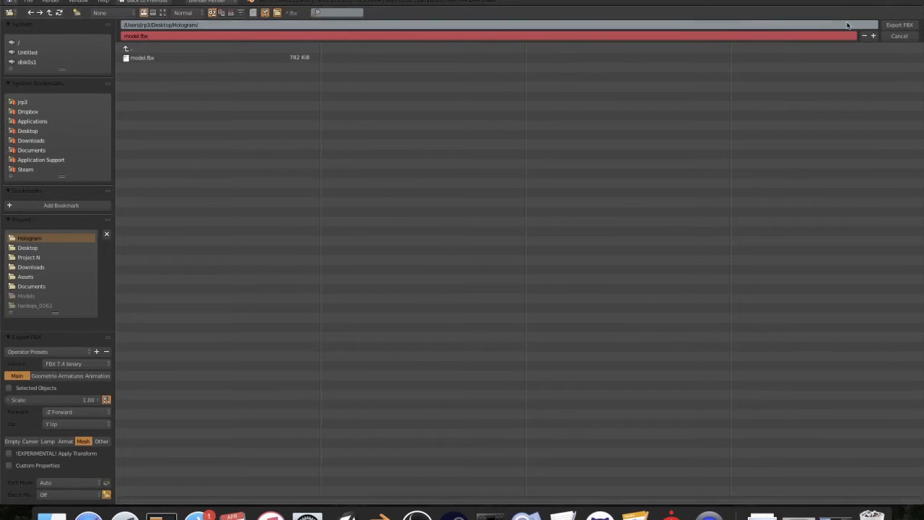
{"action": "left_click", "coordinate": [899, 25]}
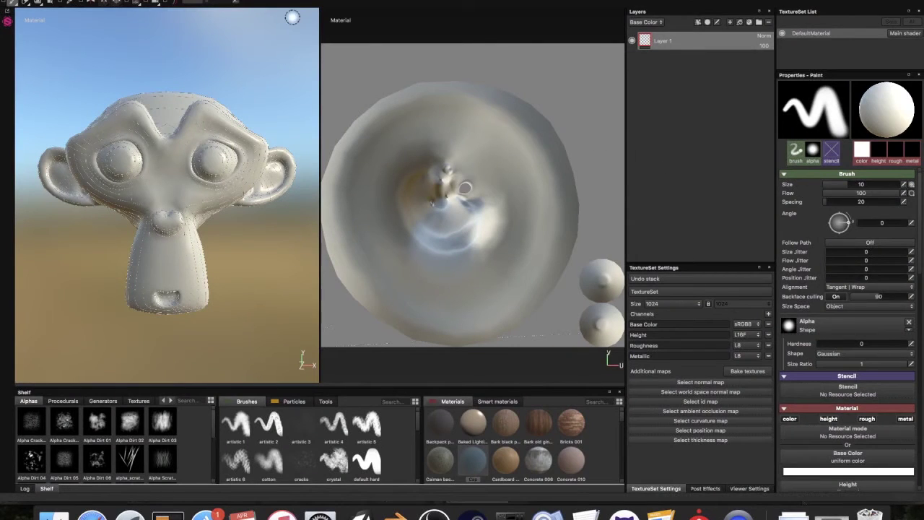
Step: Discard the unsaved project and create a new one from the updated model.fbx in Hologram
{"action": "left_click", "coordinate": [108, 0]}
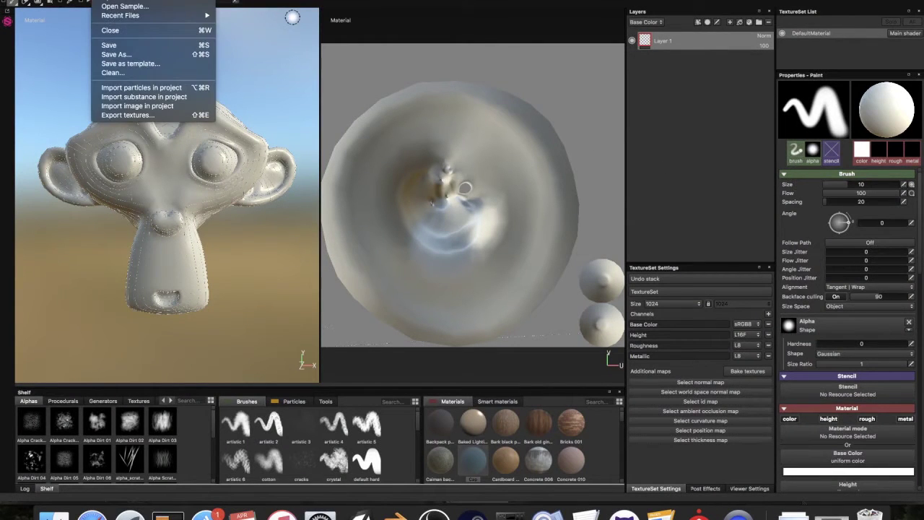
{"action": "left_click", "coordinate": [110, 31]}
{"action": "left_click", "coordinate": [434, 248]}
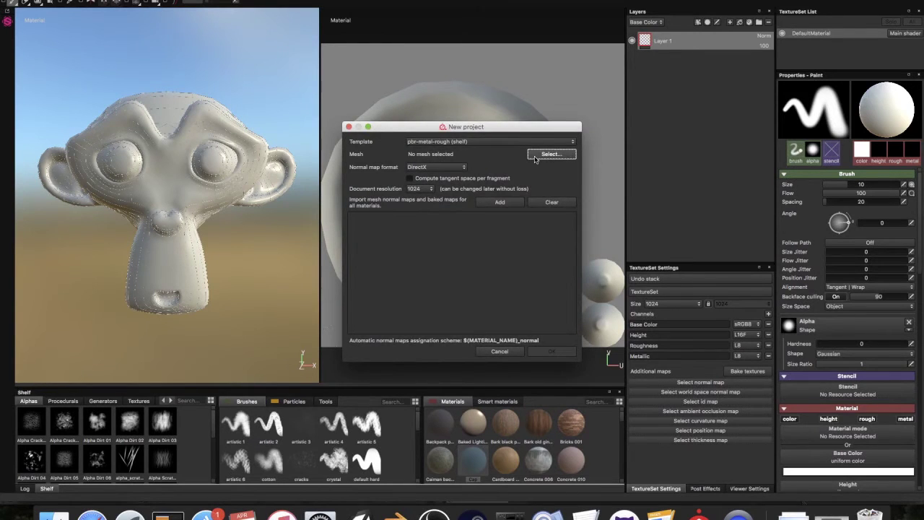
{"action": "left_click", "coordinate": [550, 154]}
{"action": "key", "text": "Down"}
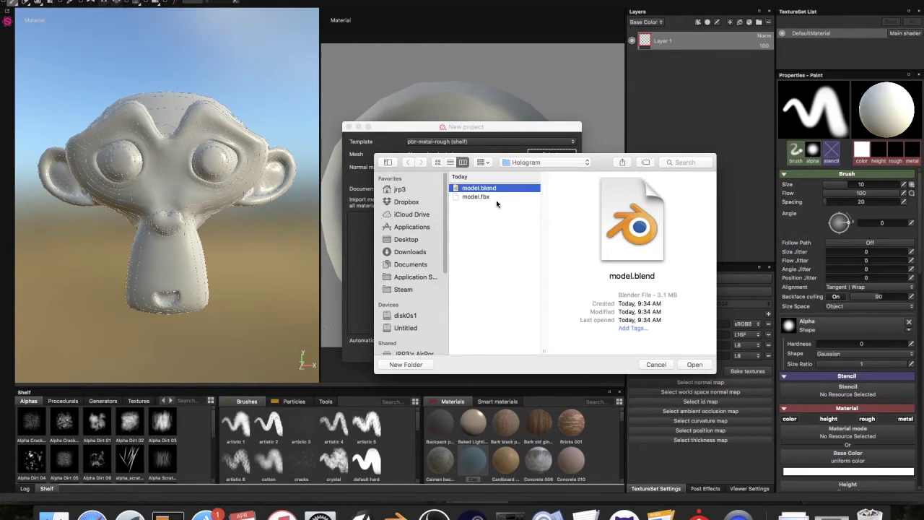
{"action": "left_click", "coordinate": [496, 200]}
{"action": "key", "text": "Return"}
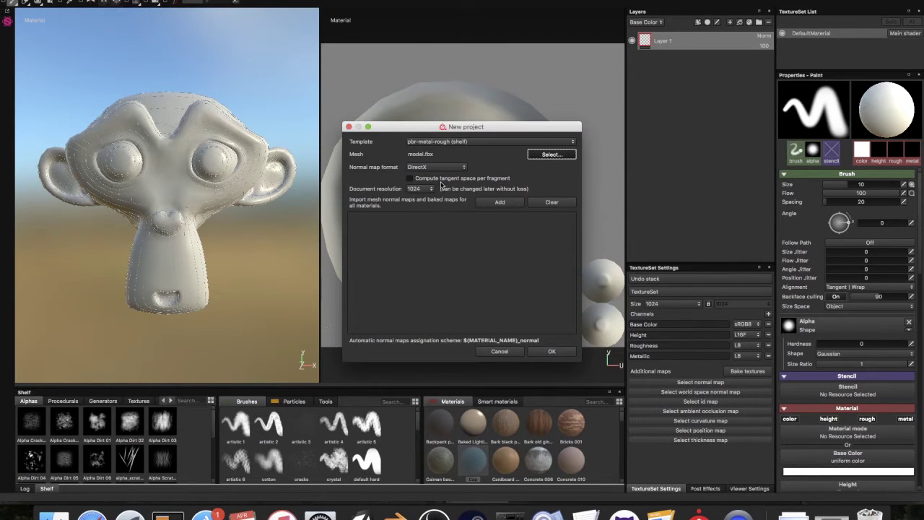
{"action": "left_click", "coordinate": [551, 350]}
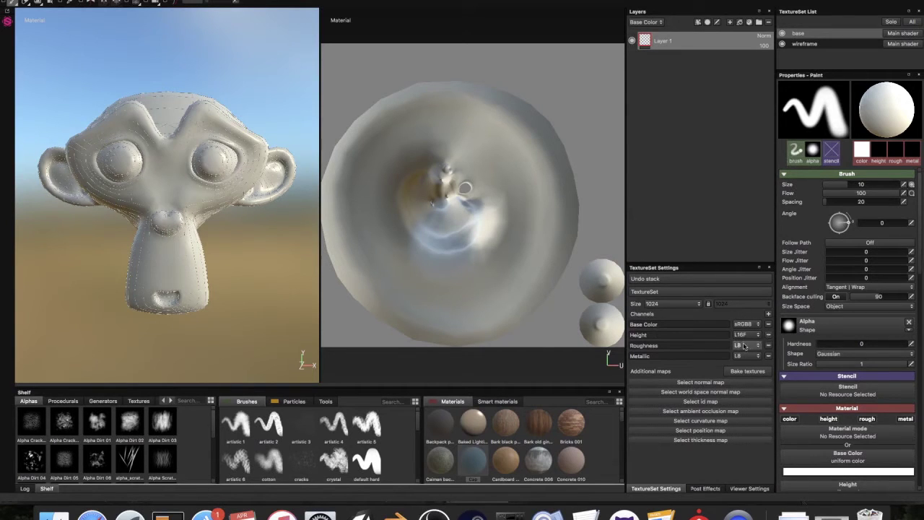
Step: Strip Height, Roughness and Metallic from the base texture set, then add Opacity and Emissive channels
{"action": "left_click", "coordinate": [768, 335]}
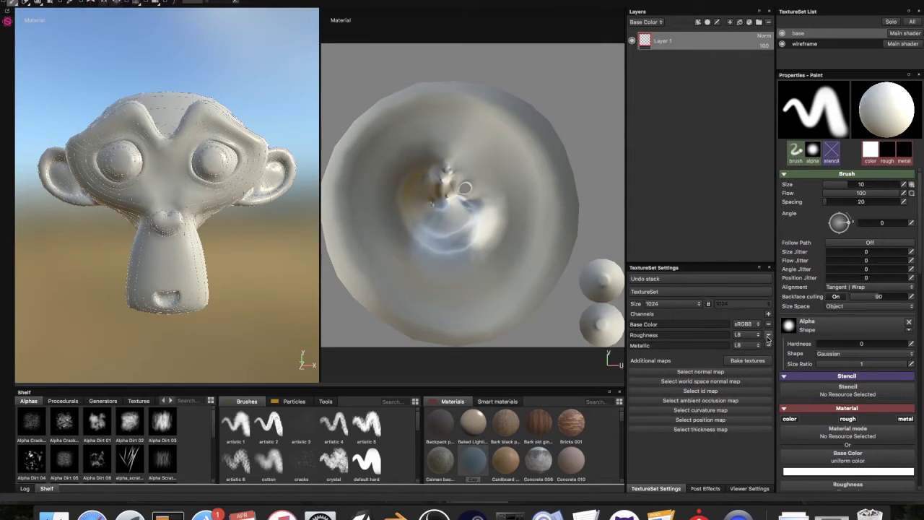
{"action": "left_click", "coordinate": [768, 334]}
{"action": "left_click", "coordinate": [768, 335]}
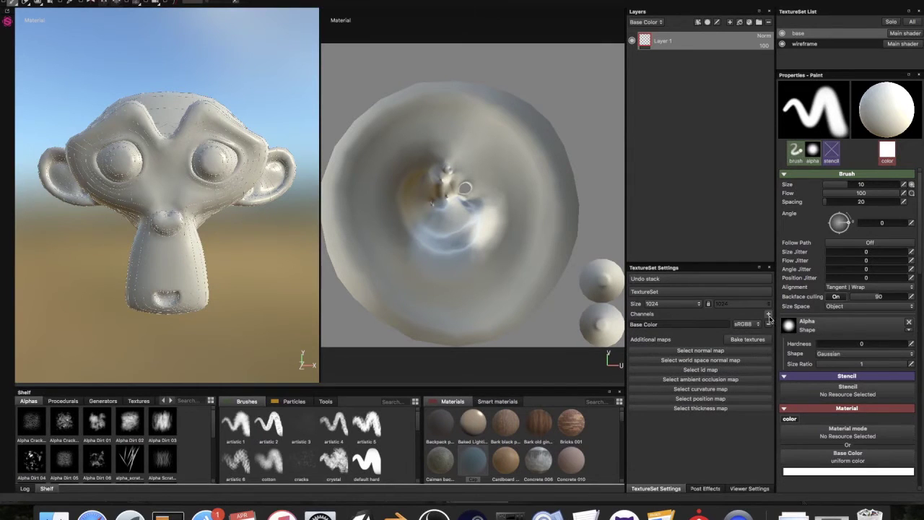
{"action": "left_click", "coordinate": [768, 317]}
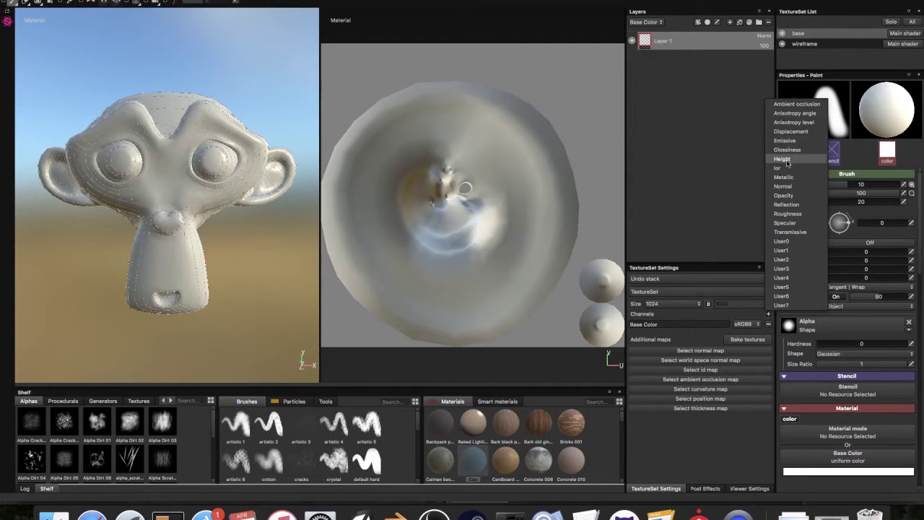
{"action": "left_click", "coordinate": [784, 195]}
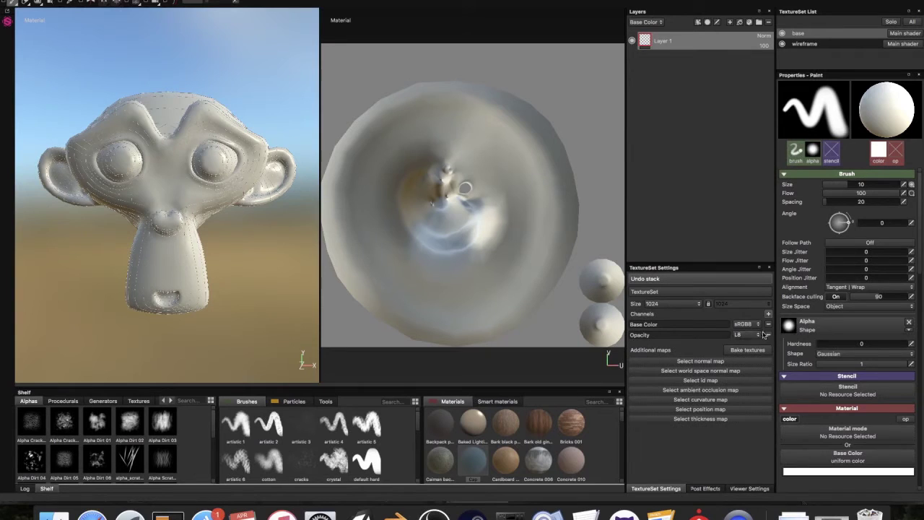
{"action": "left_click", "coordinate": [768, 314]}
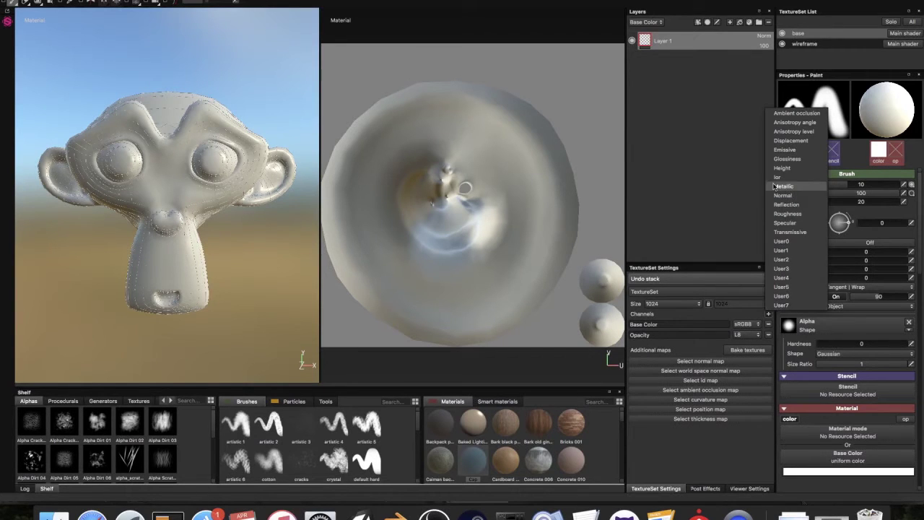
{"action": "left_click", "coordinate": [782, 149]}
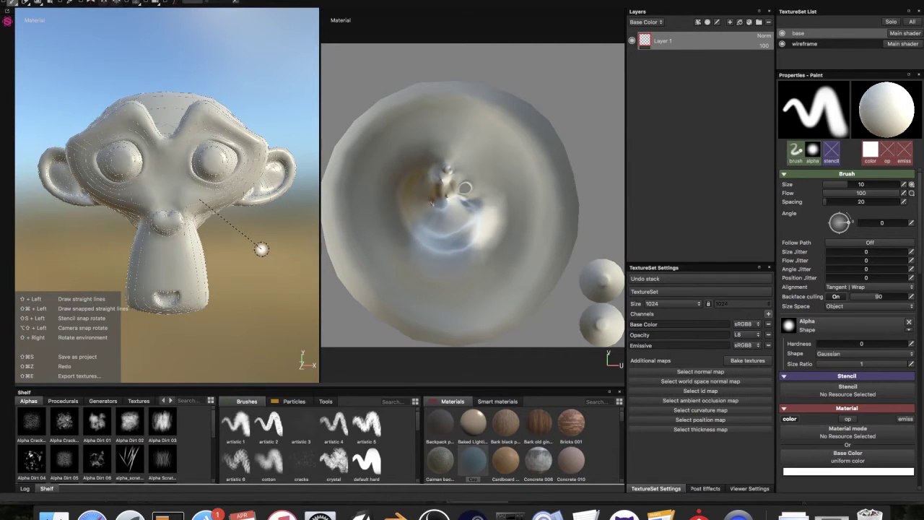
{"action": "mouse_move", "coordinate": [260, 250]}
{"action": "right_mouse_down", "text": "shift"}
{"action": "mouse_move", "coordinate": [113, 256]}
{"action": "mouse_move", "coordinate": [223, 250]}
{"action": "mouse_move", "coordinate": [161, 253]}
{"action": "mouse_move", "coordinate": [154, 243]}
{"action": "right_mouse_up", "text": "shift"}
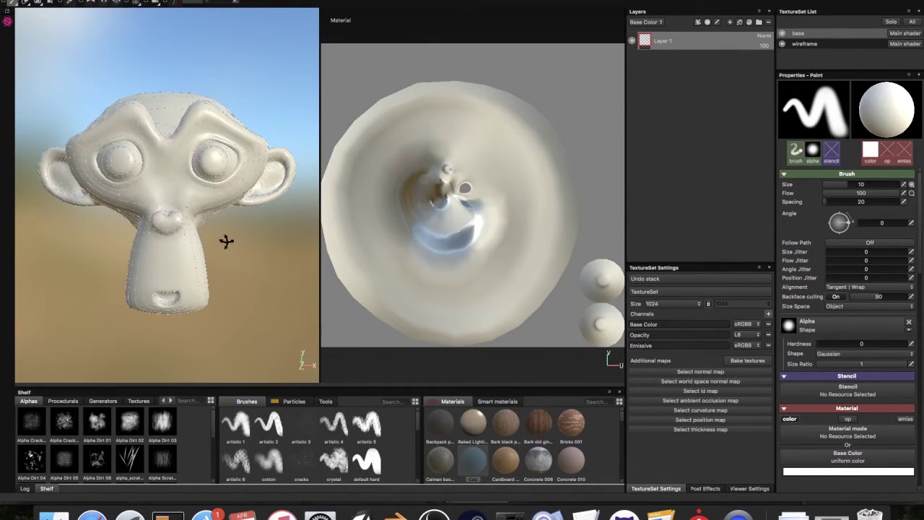
{"action": "mouse_move", "coordinate": [227, 241]}
{"action": "left_mouse_down", "text": "alt"}
{"action": "mouse_move", "coordinate": [147, 245]}
{"action": "mouse_move", "coordinate": [200, 241]}
{"action": "mouse_move", "coordinate": [214, 262]}
{"action": "mouse_move", "coordinate": [250, 261]}
{"action": "mouse_move", "coordinate": [322, 220]}
{"action": "mouse_move", "coordinate": [243, 260]}
{"action": "mouse_move", "coordinate": [256, 258]}
{"action": "left_mouse_up", "text": "alt"}
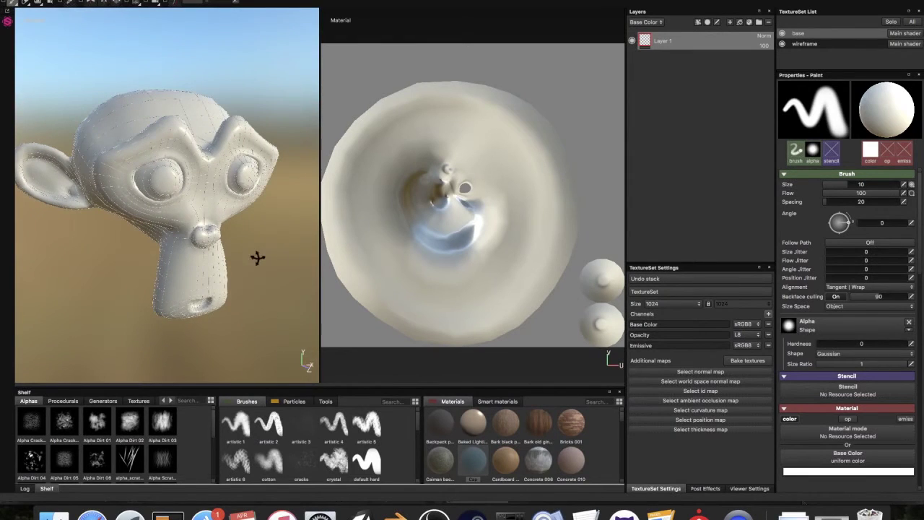
Step: Add a fill layer above Layer 1 and give it a cyan-blue base colour
{"action": "right_click", "coordinate": [735, 40]}
{"action": "key", "text": "Escape"}
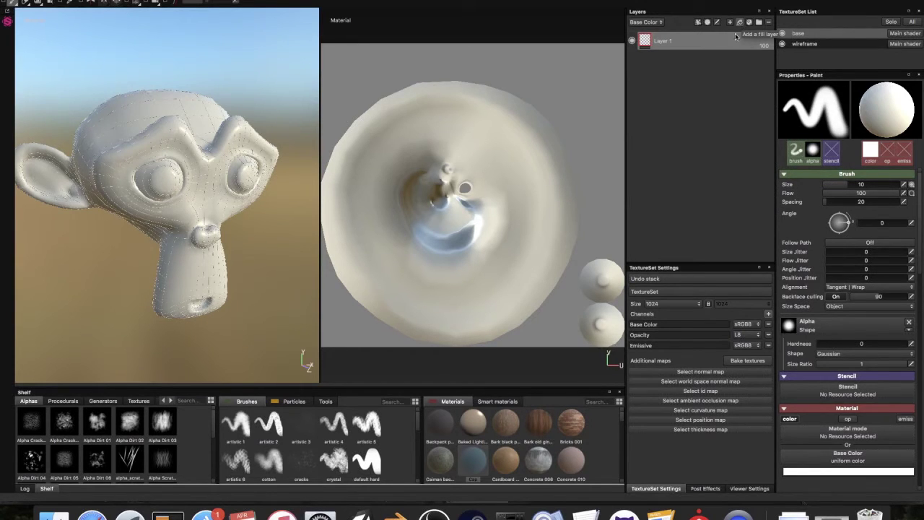
{"action": "left_click", "coordinate": [739, 22]}
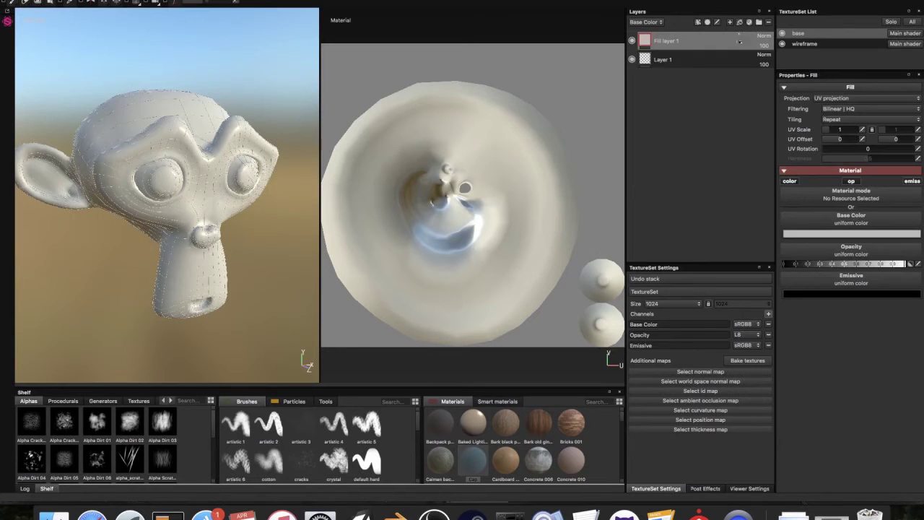
{"action": "left_click", "coordinate": [826, 233]}
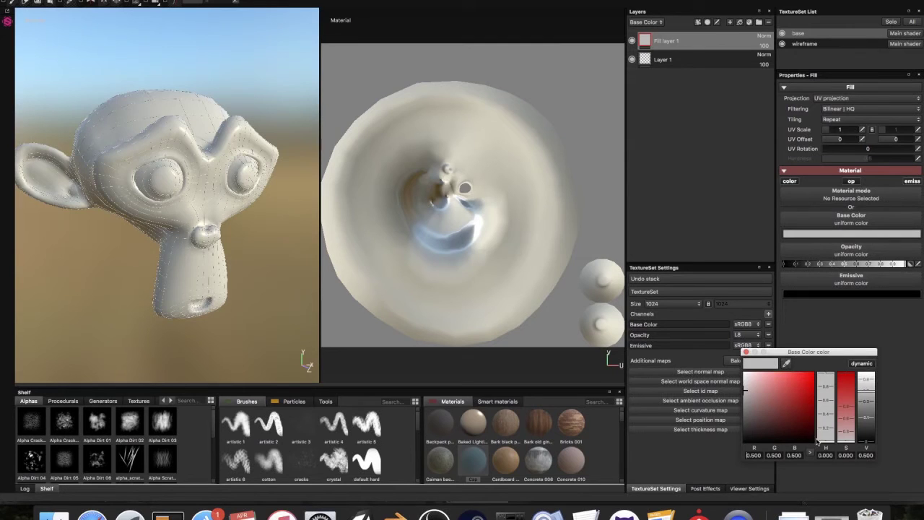
{"action": "mouse_move", "coordinate": [828, 429]}
{"action": "left_mouse_down"}
{"action": "mouse_move", "coordinate": [828, 396]}
{"action": "mouse_move", "coordinate": [828, 404]}
{"action": "mouse_move", "coordinate": [794, 403]}
{"action": "mouse_move", "coordinate": [777, 380]}
{"action": "mouse_move", "coordinate": [776, 390]}
{"action": "mouse_move", "coordinate": [782, 381]}
{"action": "mouse_move", "coordinate": [771, 381]}
{"action": "left_mouse_up"}
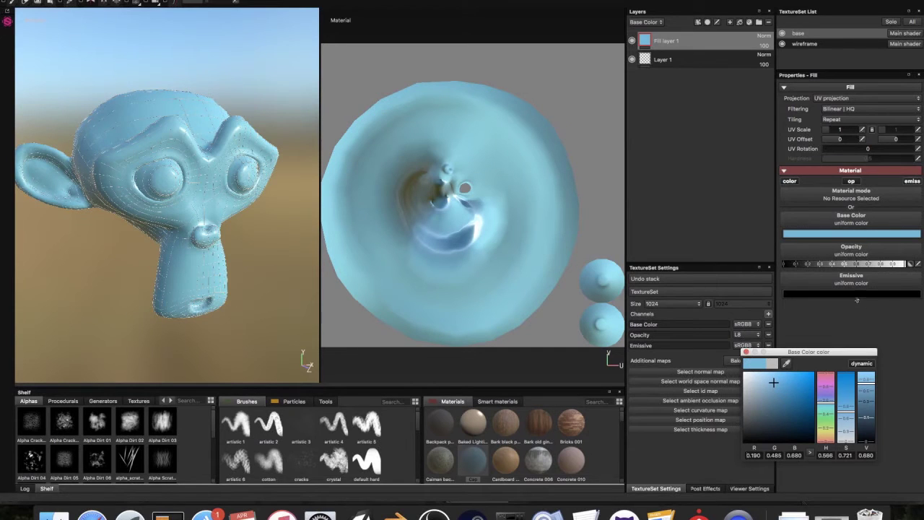
Step: Set the fill's emissive colour to light blue and lower its opacity below half
{"action": "left_click", "coordinate": [856, 294]}
{"action": "left_click", "coordinate": [812, 334]}
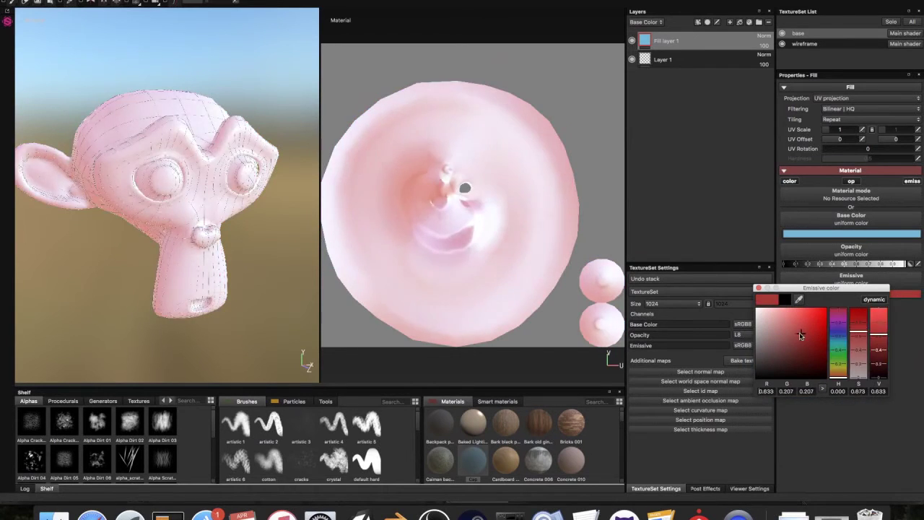
{"action": "left_click", "coordinate": [836, 343]}
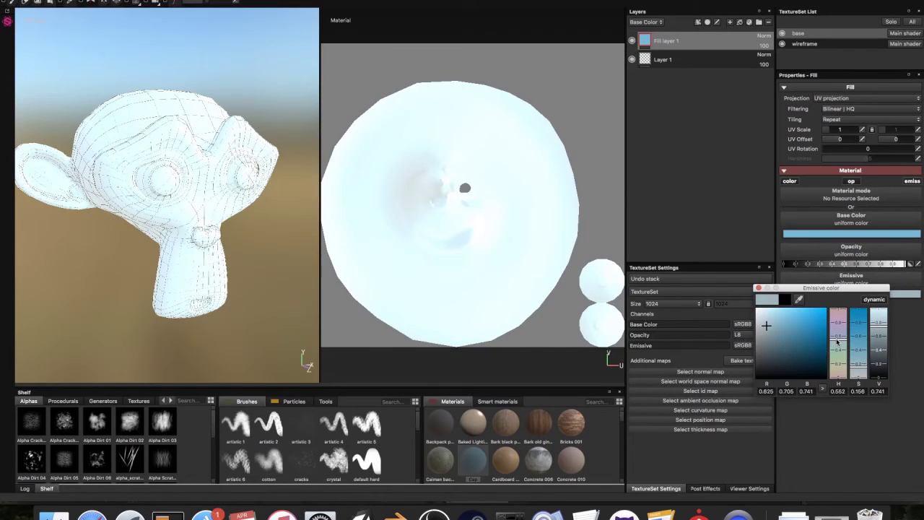
{"action": "left_click", "coordinate": [770, 307]}
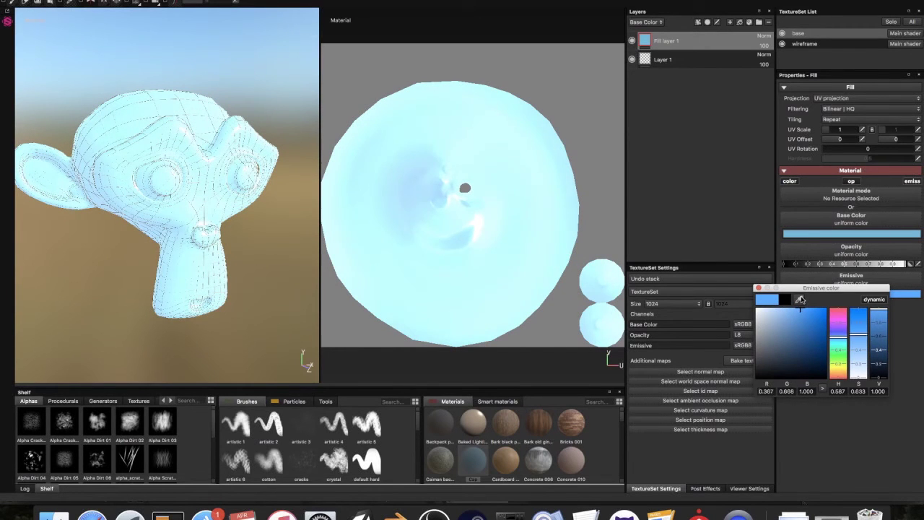
{"action": "left_click", "coordinate": [799, 299]}
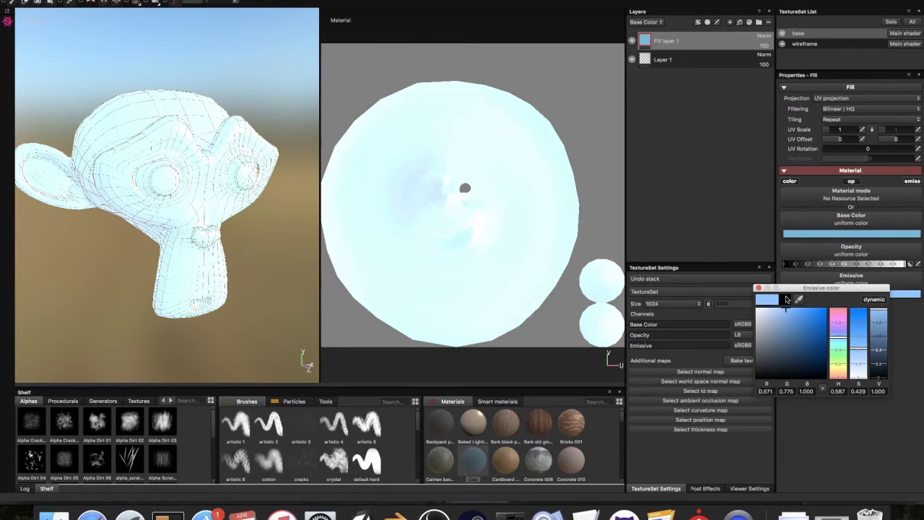
{"action": "left_click", "coordinate": [757, 288]}
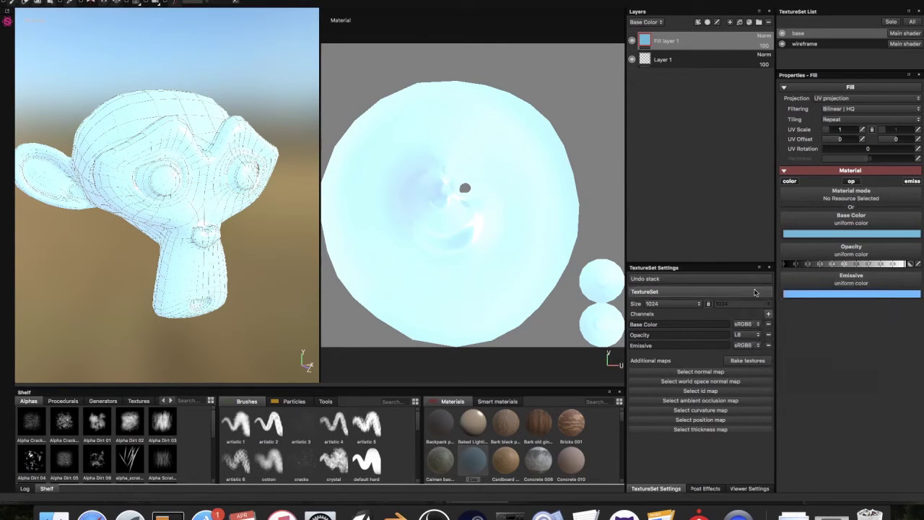
{"action": "left_click_drag", "start_coordinate": [903, 264], "coordinate": [877, 254]}
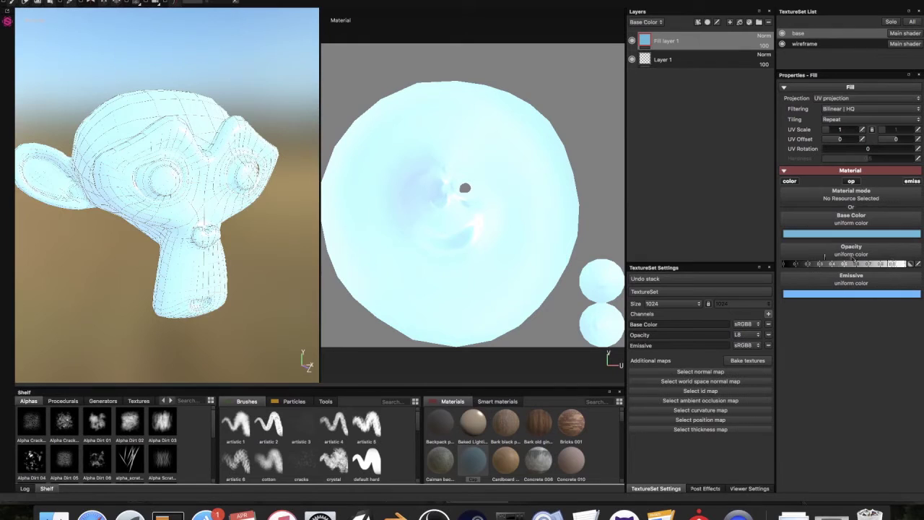
{"action": "left_click", "coordinate": [827, 262]}
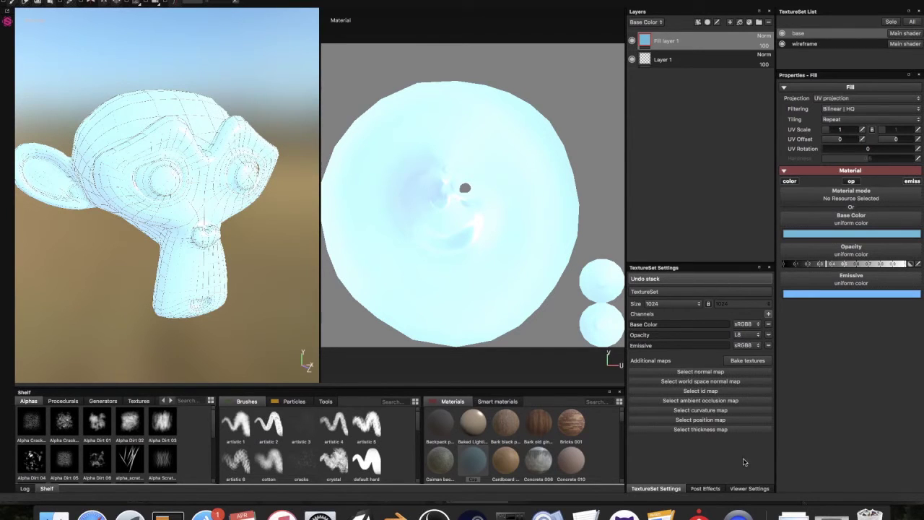
Step: Set the Viewer Settings shader to pbr-metal-rough-with-alpha-blending
{"action": "left_click", "coordinate": [706, 488]}
{"action": "left_click", "coordinate": [748, 488]}
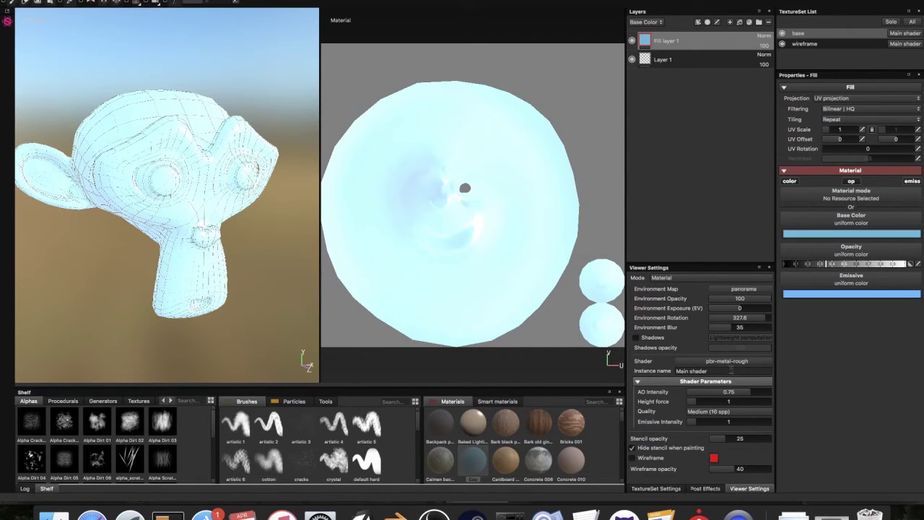
{"action": "left_click", "coordinate": [727, 361]}
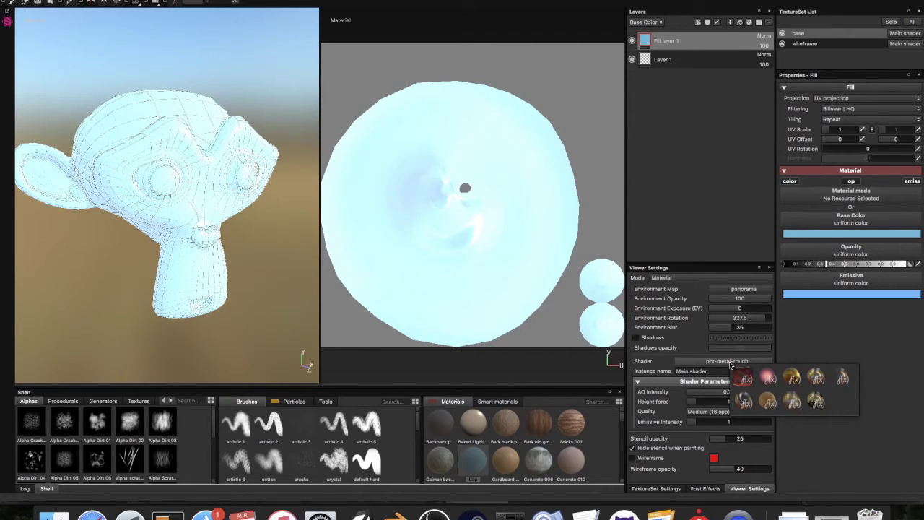
{"action": "mouse_move", "coordinate": [843, 378]}
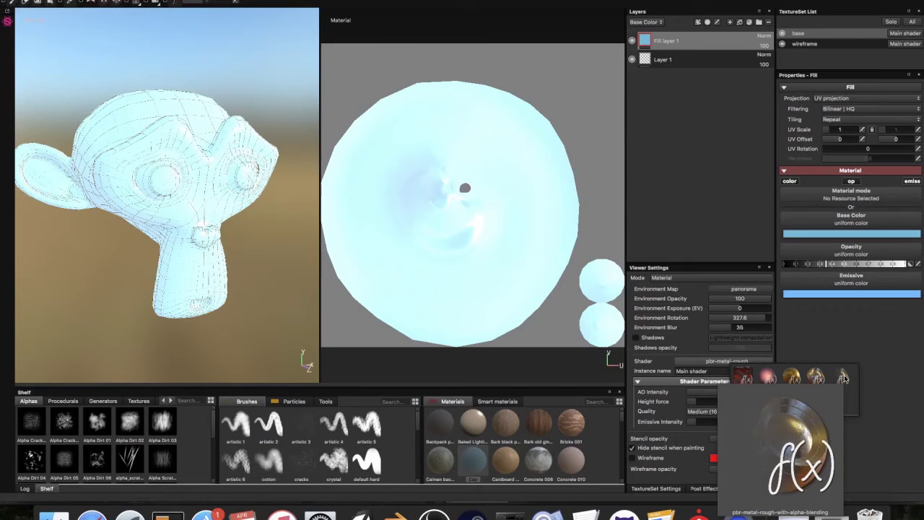
{"action": "mouse_move", "coordinate": [751, 409]}
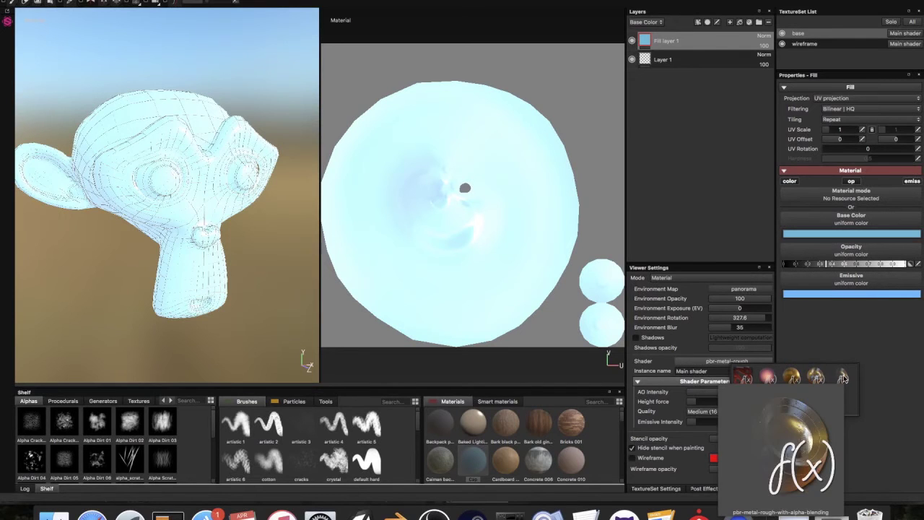
{"action": "left_click", "coordinate": [843, 379]}
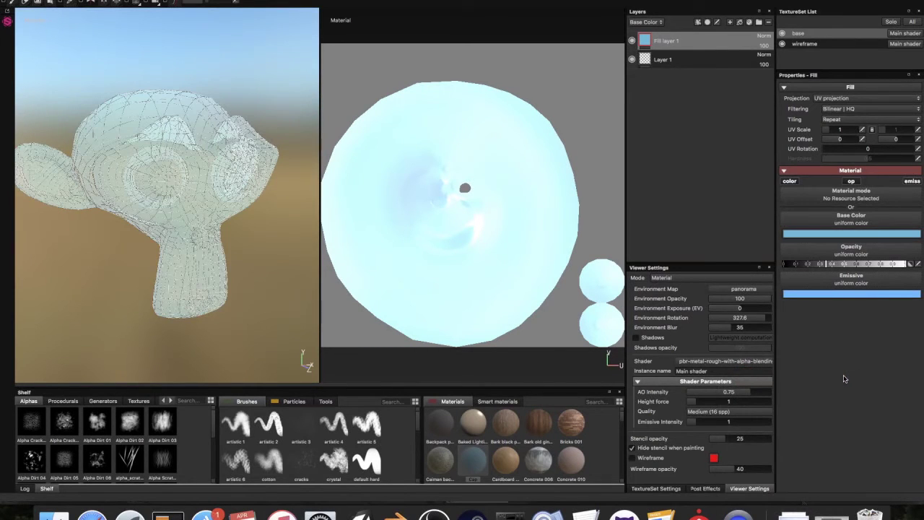
Step: Reset the fill opacity to about 0.5, with saturated blue emission and saturated cyan base colour
{"action": "left_click", "coordinate": [845, 264]}
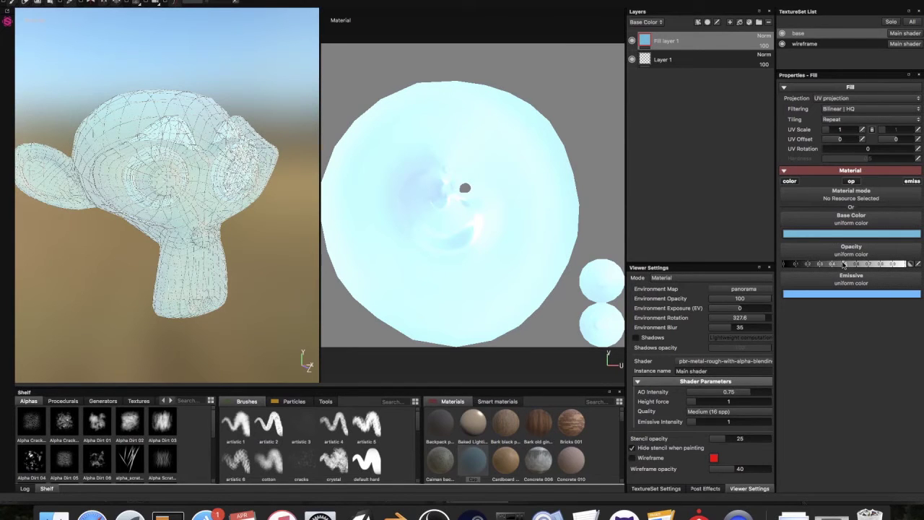
{"action": "left_click_drag", "start_coordinate": [846, 264], "coordinate": [866, 263]}
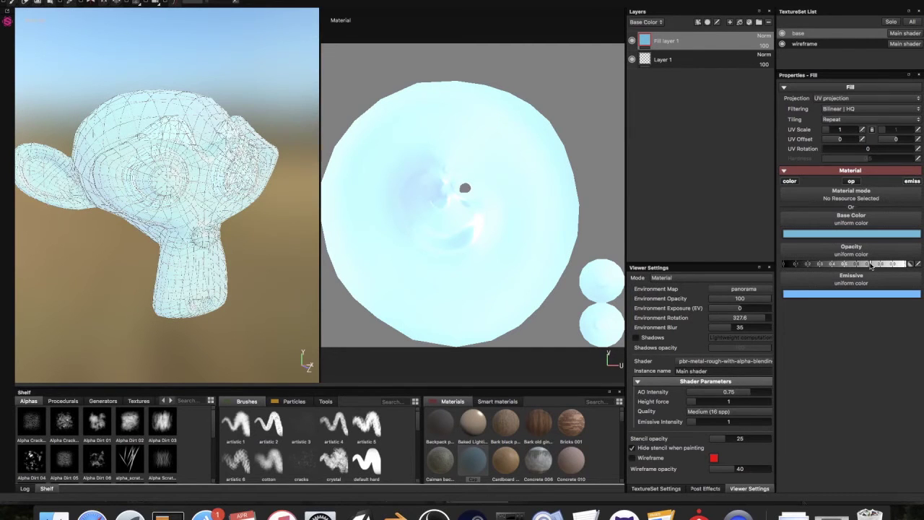
{"action": "left_click_drag", "start_coordinate": [870, 265], "coordinate": [857, 266]}
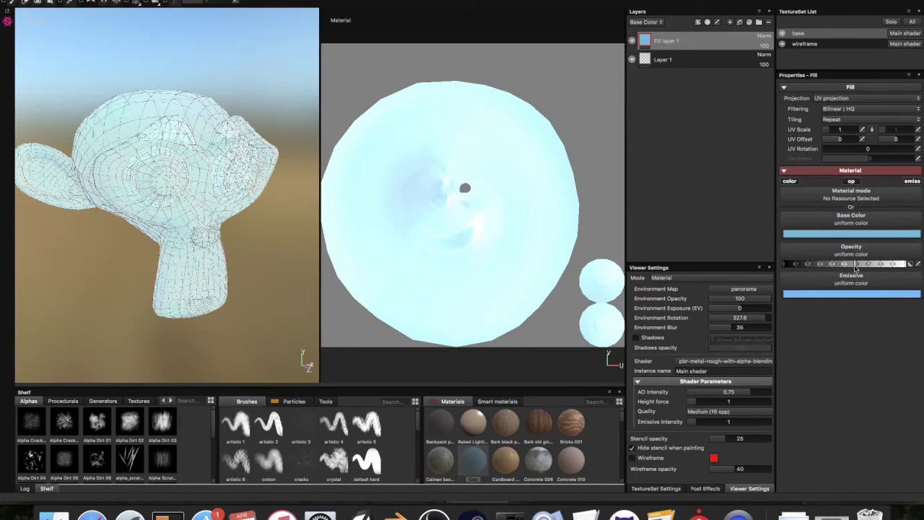
{"action": "left_click", "coordinate": [830, 293]}
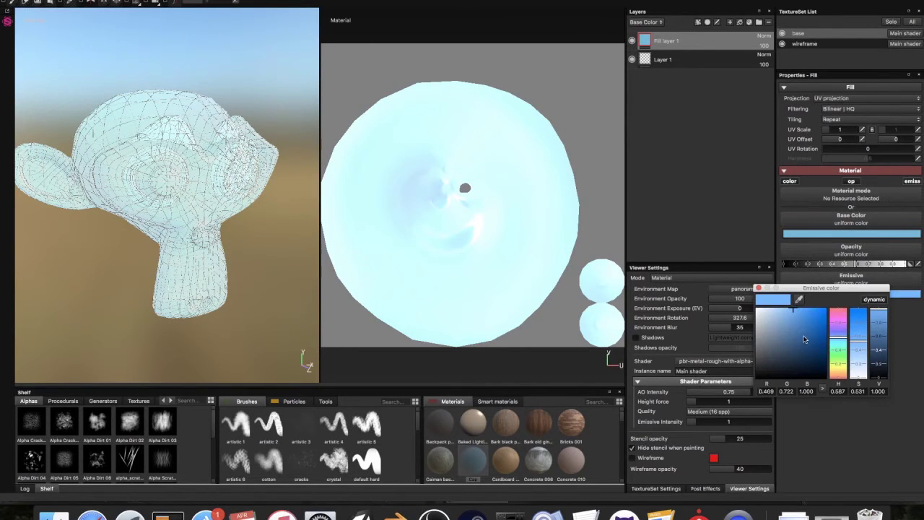
{"action": "left_click_drag", "start_coordinate": [827, 298], "coordinate": [848, 284]}
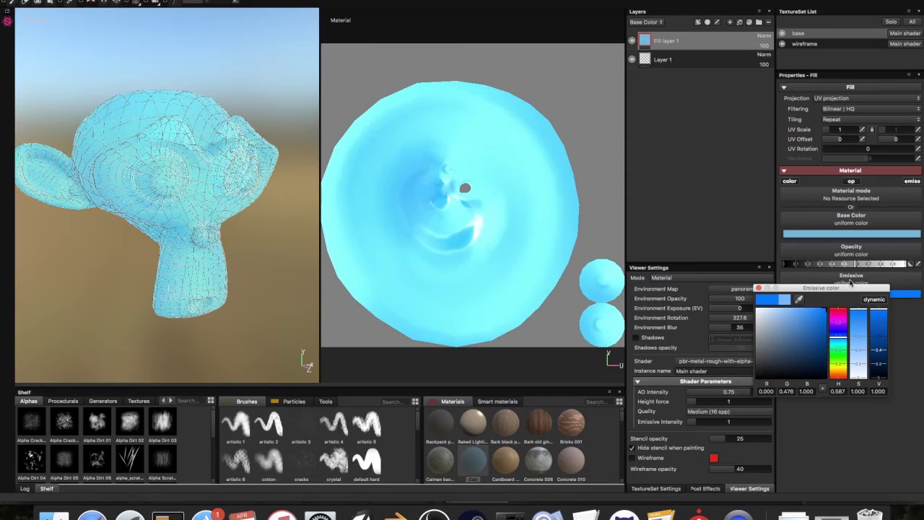
{"action": "left_click", "coordinate": [851, 233]}
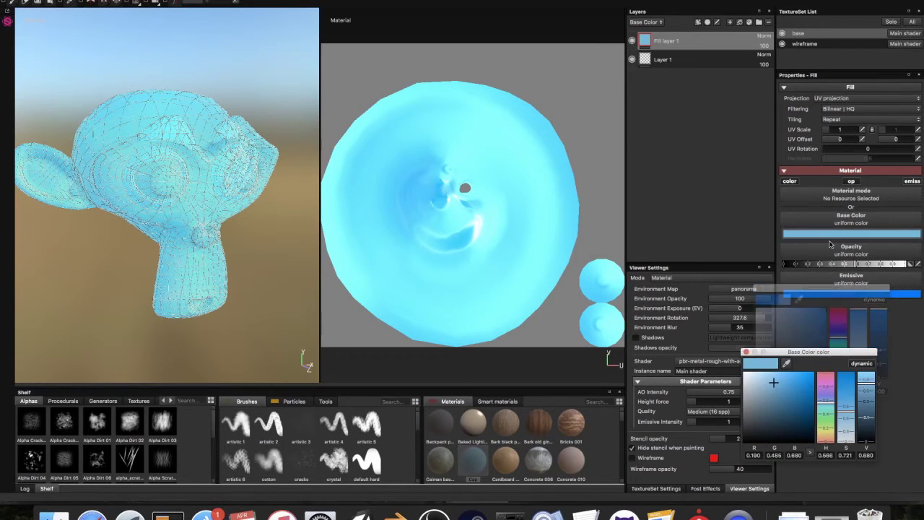
{"action": "left_click", "coordinate": [812, 374]}
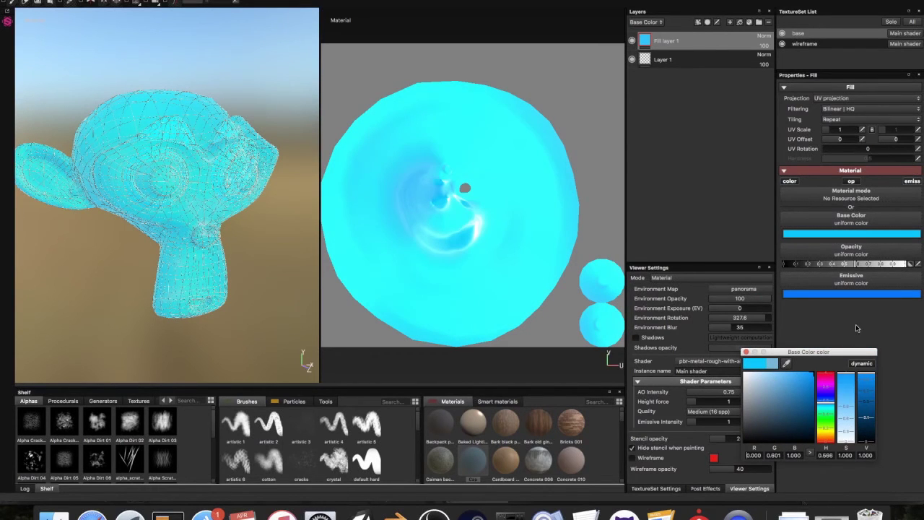
Step: Shift the emissive colour to a lighter teal and lower the opacity slightly
{"action": "left_click", "coordinate": [857, 295]}
{"action": "left_click_drag", "start_coordinate": [793, 309], "coordinate": [800, 308]}
{"action": "left_click_drag", "start_coordinate": [843, 353], "coordinate": [840, 349]}
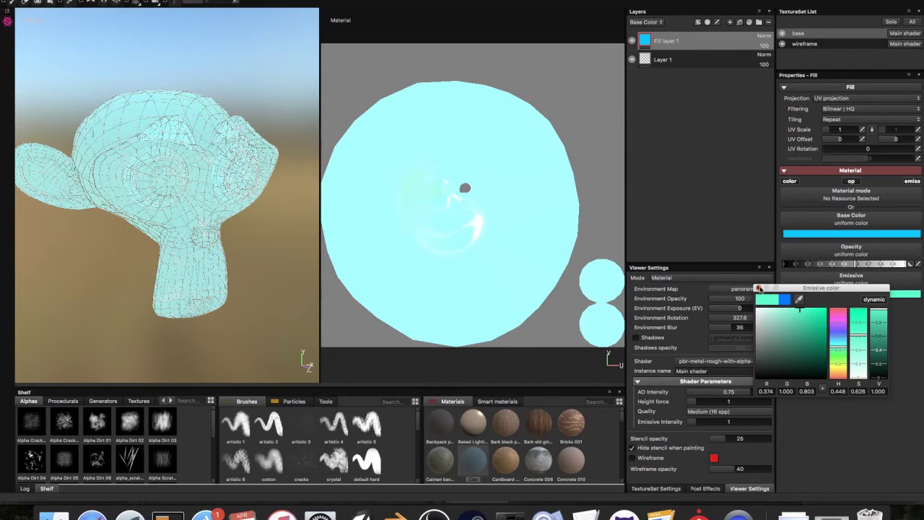
{"action": "left_click", "coordinate": [758, 289]}
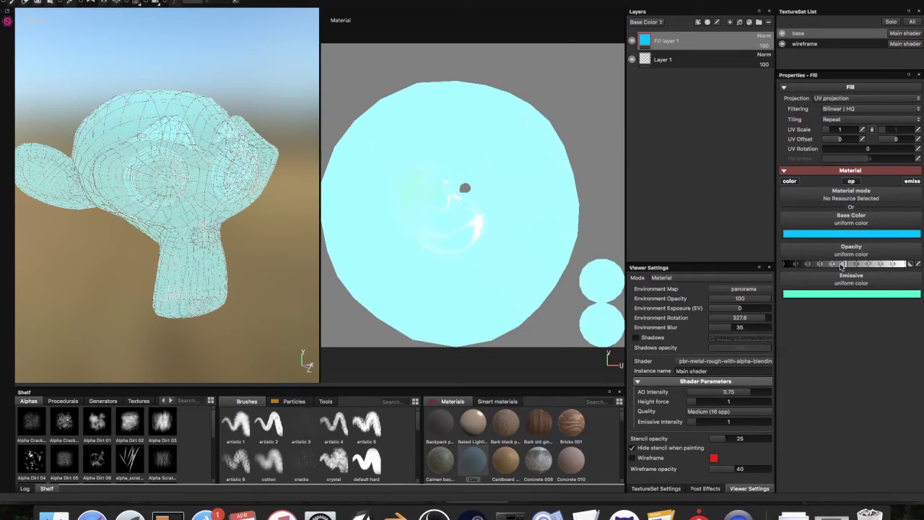
{"action": "left_click", "coordinate": [834, 264]}
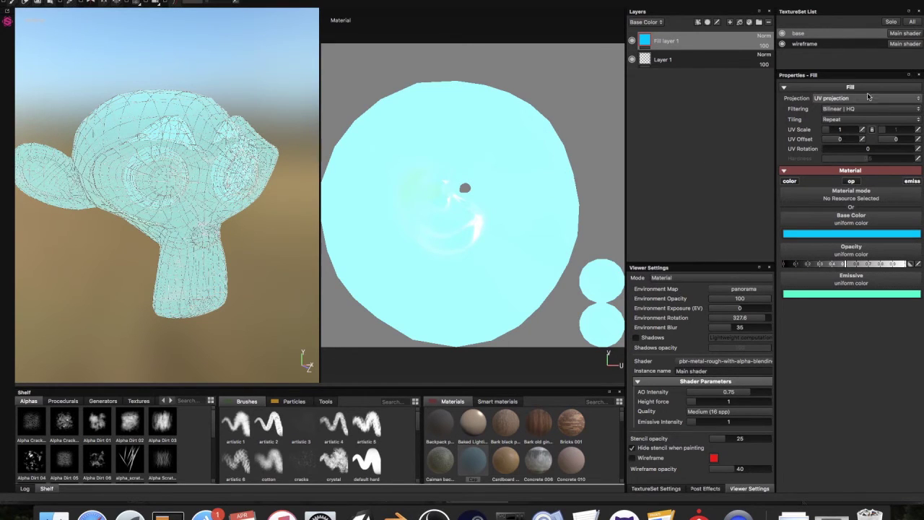
Step: Give the wireframe texture set a mint-green fill layer and begin removing its unneeded channels
{"action": "left_click", "coordinate": [866, 46]}
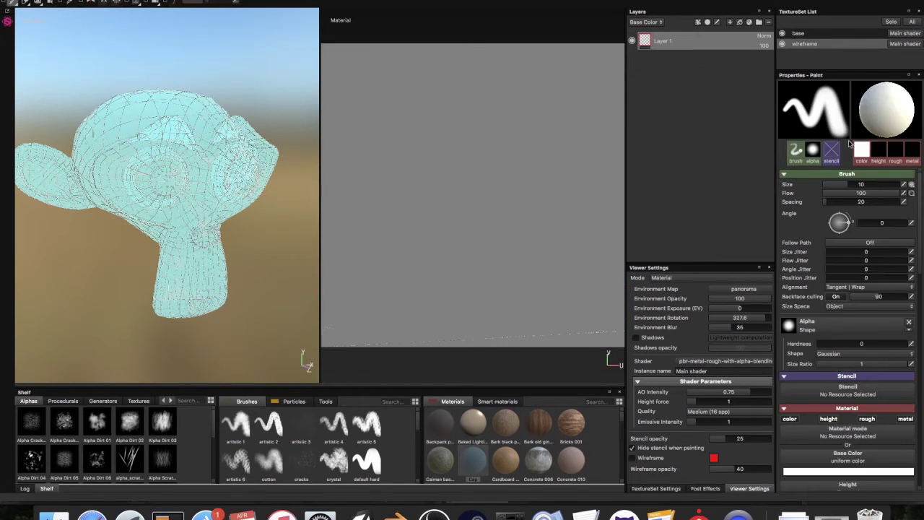
{"action": "left_click", "coordinate": [740, 23]}
{"action": "left_click", "coordinate": [825, 233]}
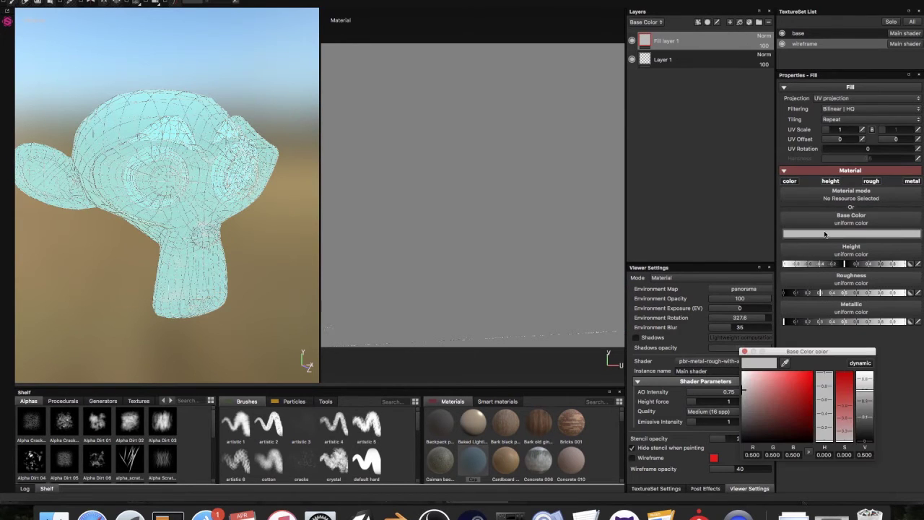
{"action": "left_click", "coordinate": [789, 414]}
{"action": "left_click", "coordinate": [825, 426]}
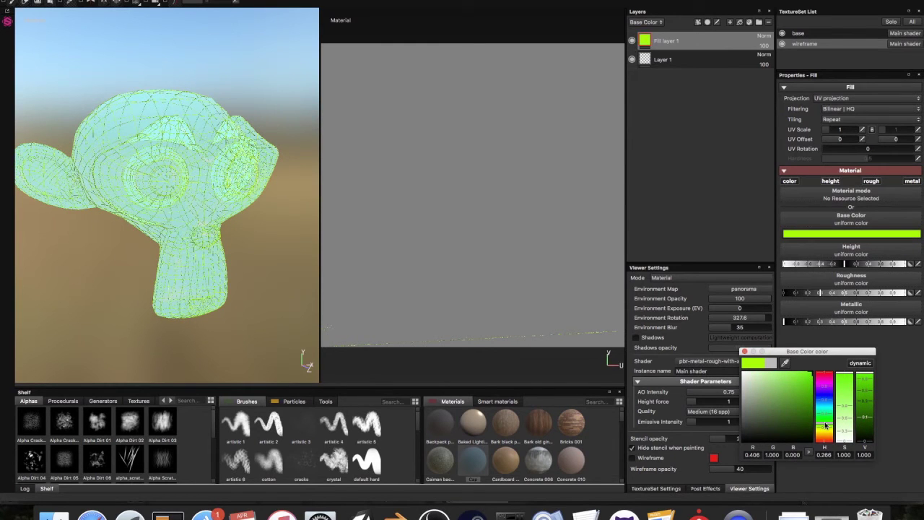
{"action": "mouse_move", "coordinate": [789, 388]}
{"action": "left_mouse_down"}
{"action": "mouse_move", "coordinate": [805, 375]}
{"action": "mouse_move", "coordinate": [769, 373]}
{"action": "mouse_move", "coordinate": [824, 393]}
{"action": "mouse_move", "coordinate": [825, 418]}
{"action": "left_mouse_up"}
{"action": "left_click", "coordinate": [918, 359]}
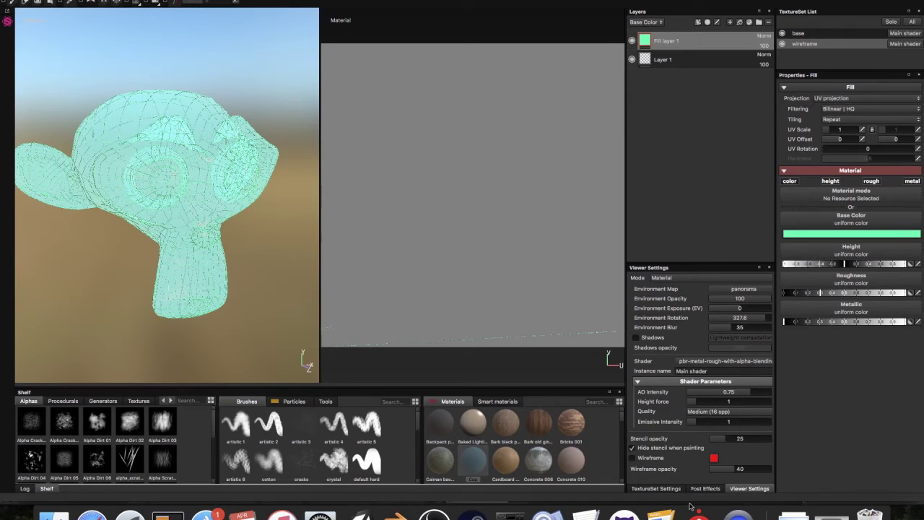
{"action": "left_click", "coordinate": [671, 489]}
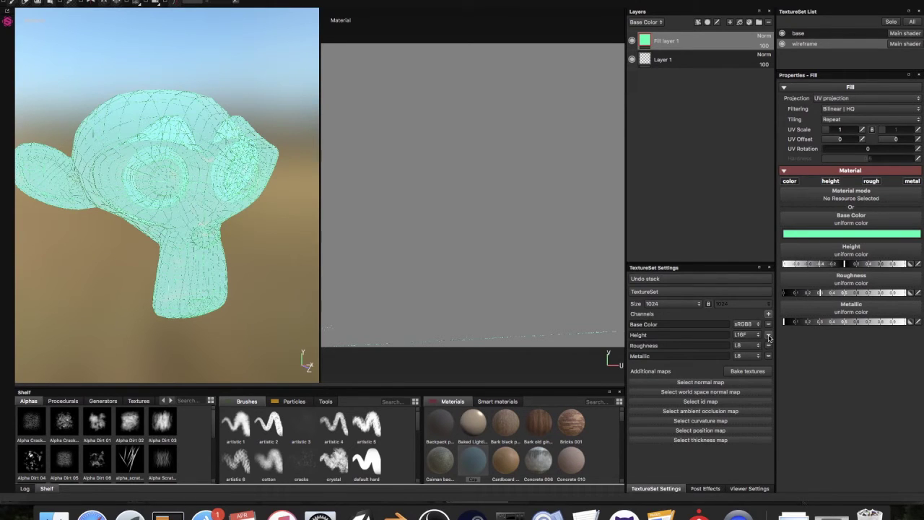
{"action": "left_click", "coordinate": [768, 335]}
Step: Remove the remaining Roughness and Metallic channels and add Opacity and Emissive channels
{"action": "left_click", "coordinate": [767, 334]}
{"action": "left_click", "coordinate": [767, 335]}
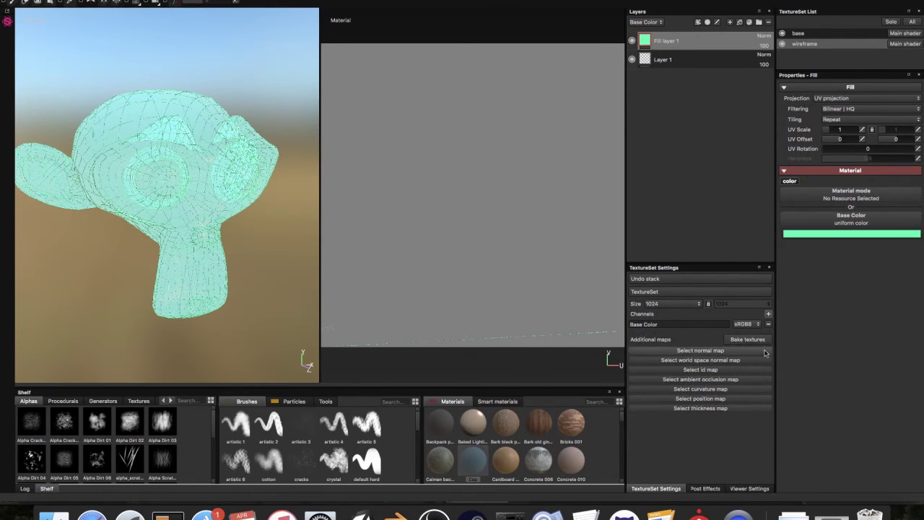
{"action": "left_click", "coordinate": [768, 314]}
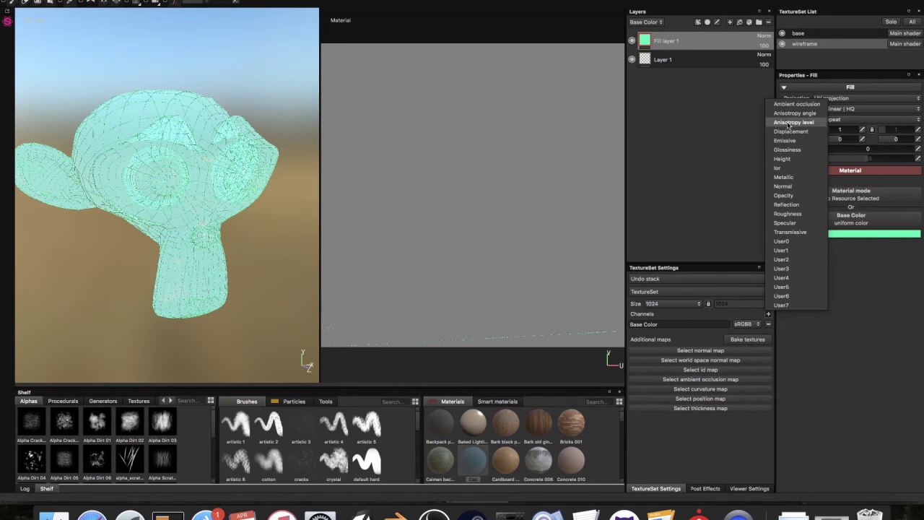
{"action": "left_click", "coordinate": [783, 195]}
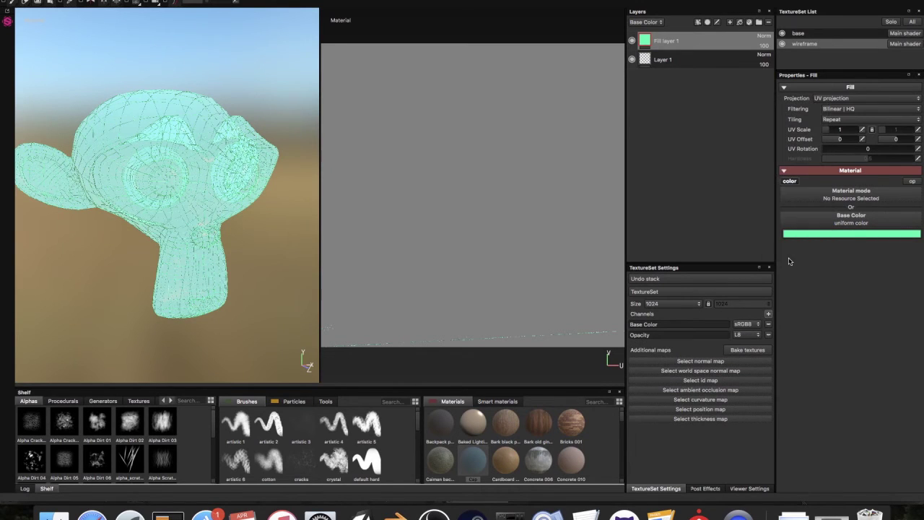
{"action": "left_click", "coordinate": [768, 314]}
{"action": "left_click", "coordinate": [785, 149]}
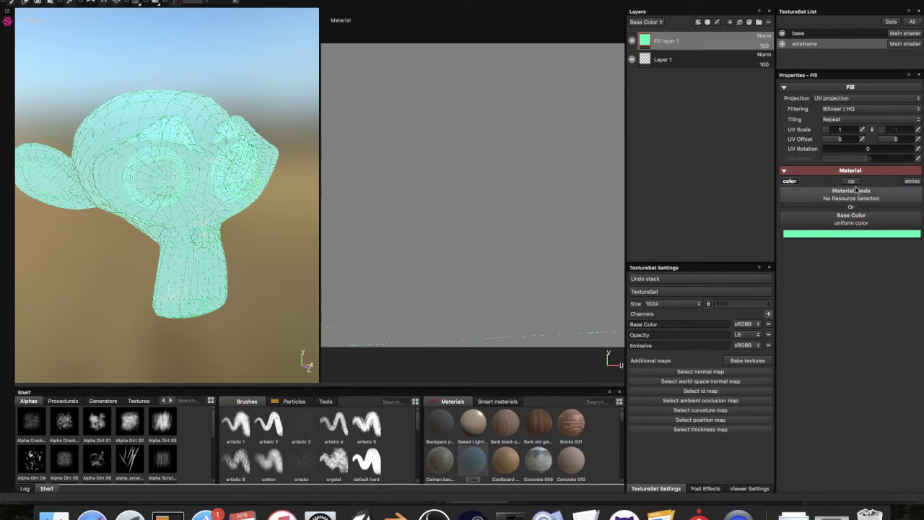
Step: Enable opacity and emissive on the wireframe fill and set its emission to bright cyan
{"action": "left_click", "coordinate": [851, 181]}
{"action": "left_click", "coordinate": [909, 181]}
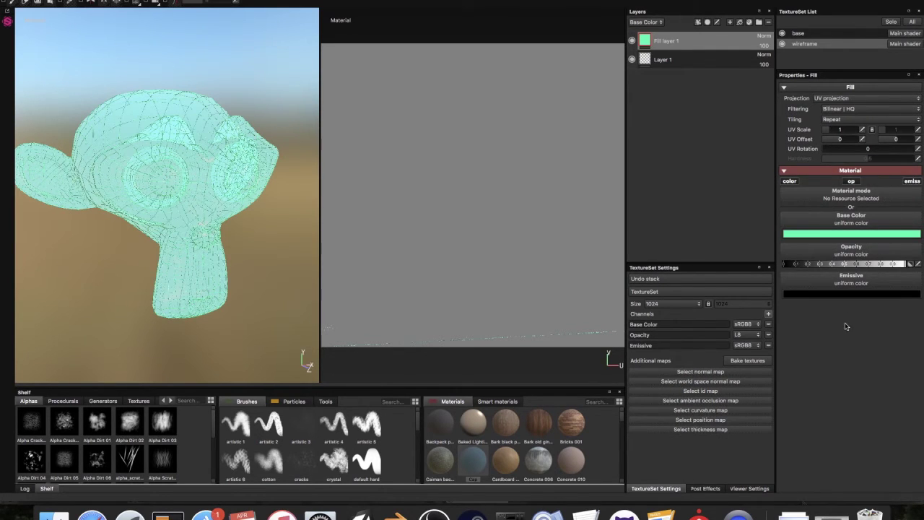
{"action": "left_click", "coordinate": [844, 294]}
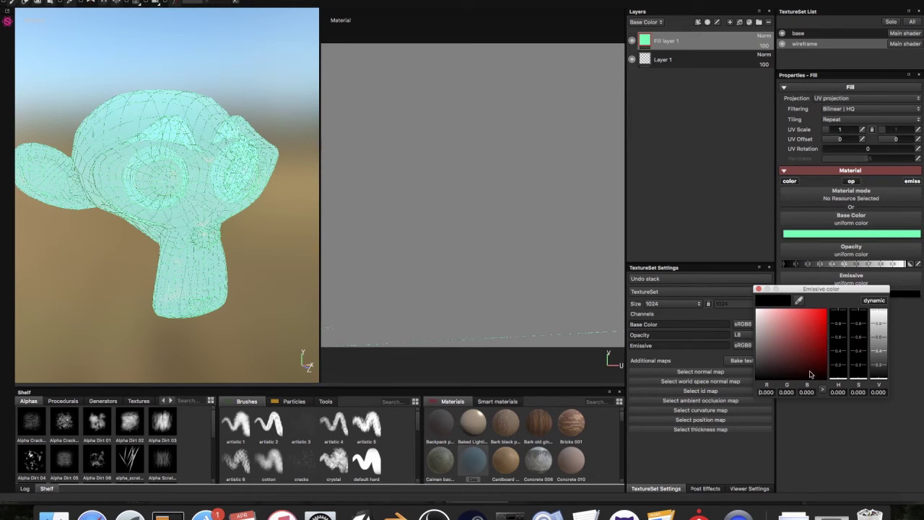
{"action": "left_click_drag", "start_coordinate": [812, 374], "coordinate": [837, 353]}
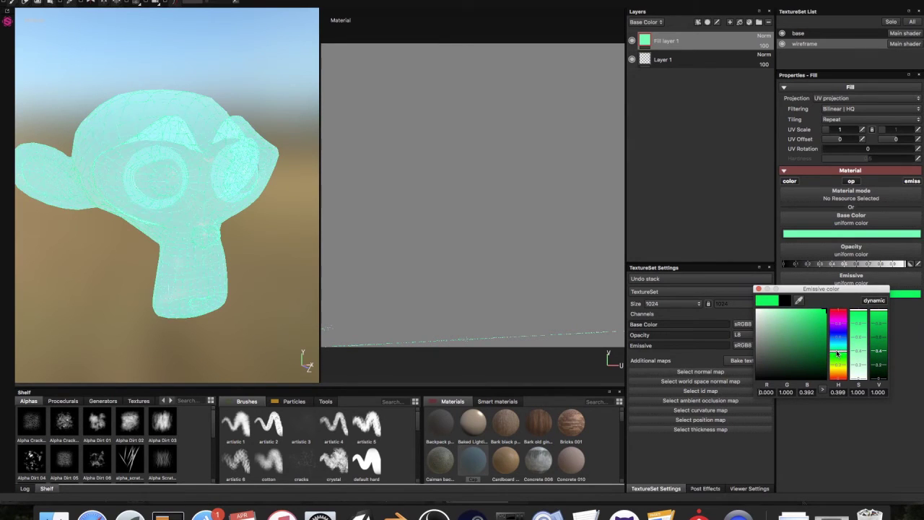
{"action": "left_click_drag", "start_coordinate": [837, 352], "coordinate": [837, 348]}
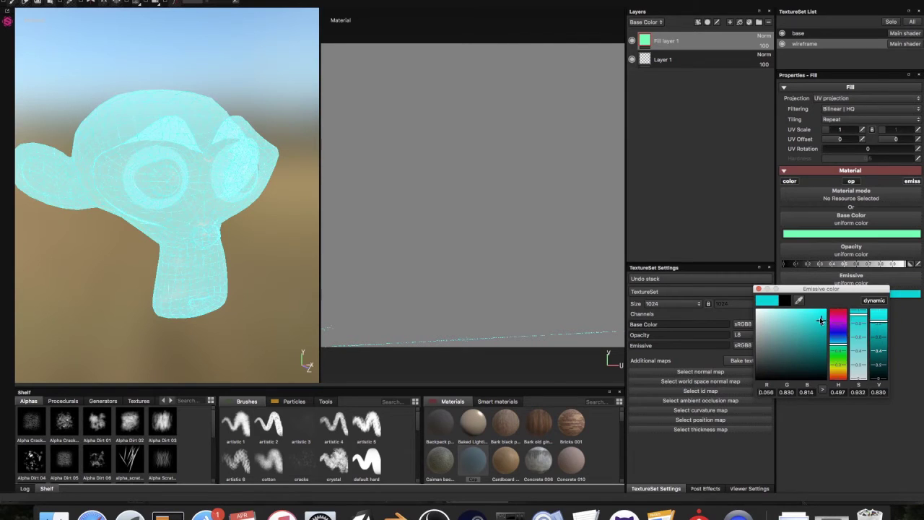
{"action": "left_click", "coordinate": [807, 309]}
{"action": "left_click_drag", "start_coordinate": [798, 312], "coordinate": [809, 311]}
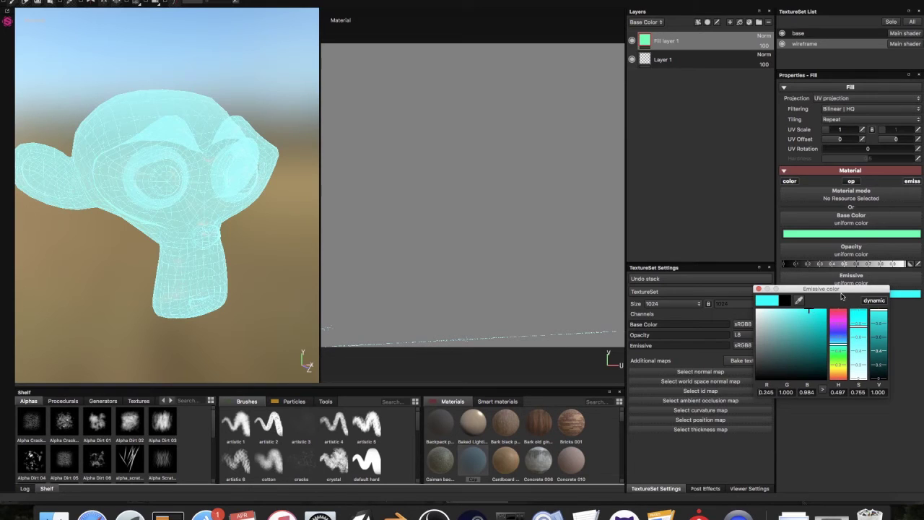
{"action": "left_click", "coordinate": [848, 265]}
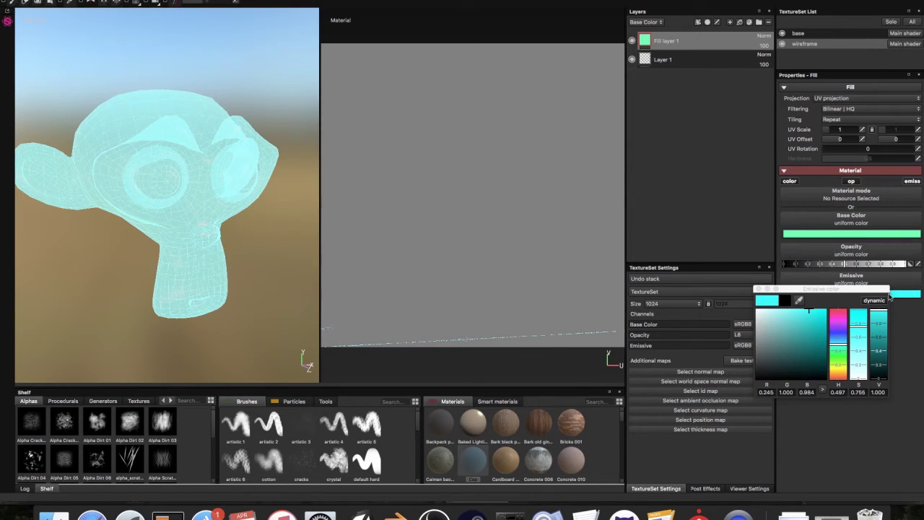
{"action": "left_click", "coordinate": [826, 233]}
Step: Make the wireframe fill's base colour a paler mint green
{"action": "left_click", "coordinate": [780, 375]}
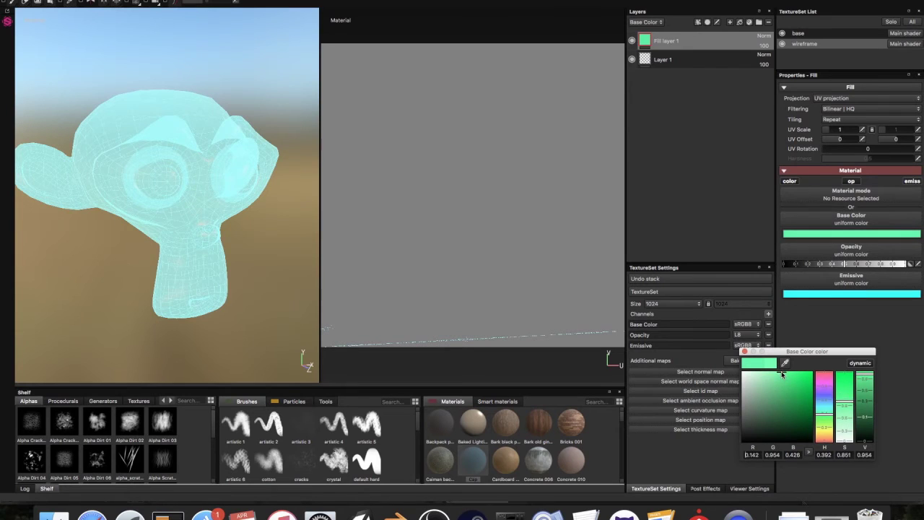
{"action": "left_click_drag", "start_coordinate": [794, 382], "coordinate": [766, 364]}
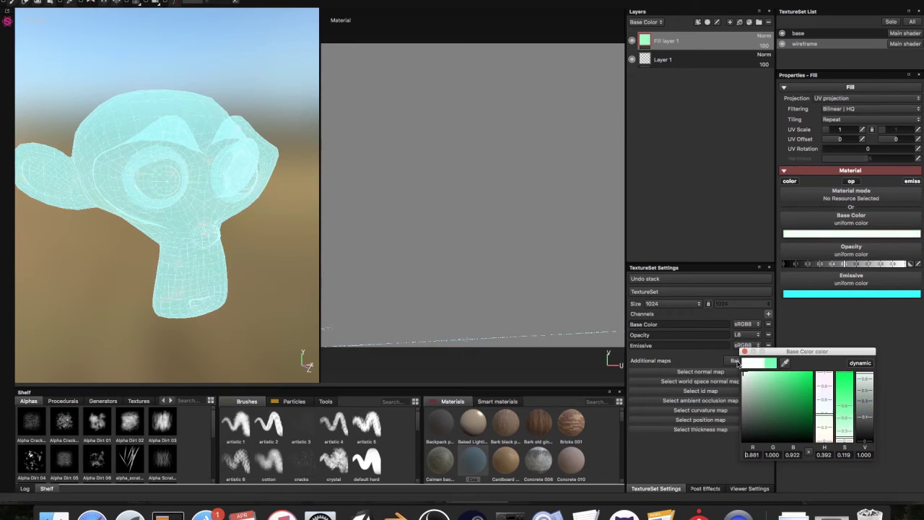
{"action": "left_click_drag", "start_coordinate": [776, 359], "coordinate": [877, 362]}
{"action": "mouse_move", "coordinate": [788, 358]}
{"action": "left_mouse_down"}
{"action": "mouse_move", "coordinate": [756, 355]}
{"action": "mouse_move", "coordinate": [783, 352]}
{"action": "mouse_move", "coordinate": [772, 355]}
{"action": "left_mouse_up"}
{"action": "left_click", "coordinate": [803, 296]}
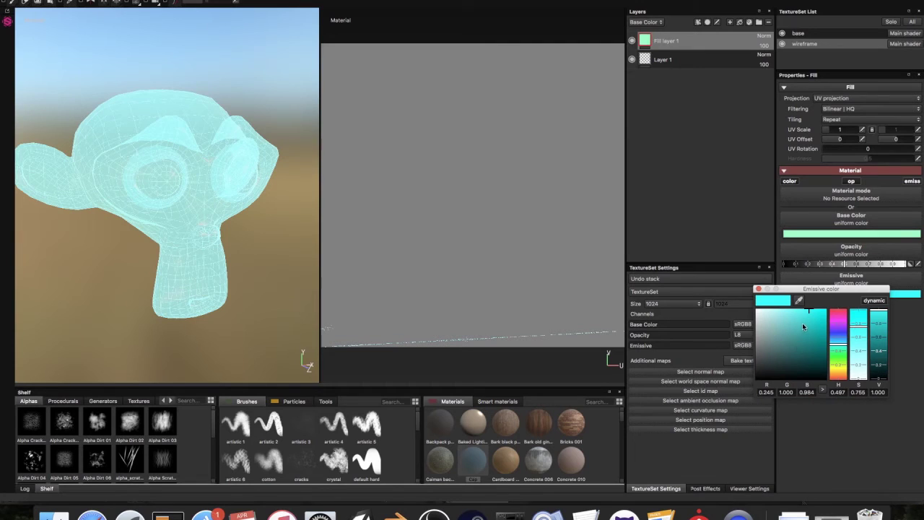
Step: Dim the emission to a value of about 0.78, giving a softer teal glow
{"action": "left_click", "coordinate": [807, 324]}
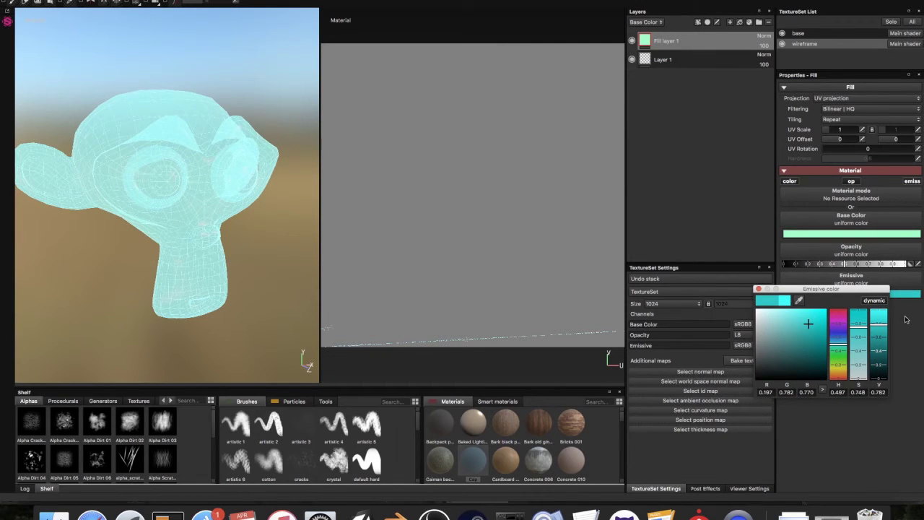
{"action": "left_click", "coordinate": [893, 309]}
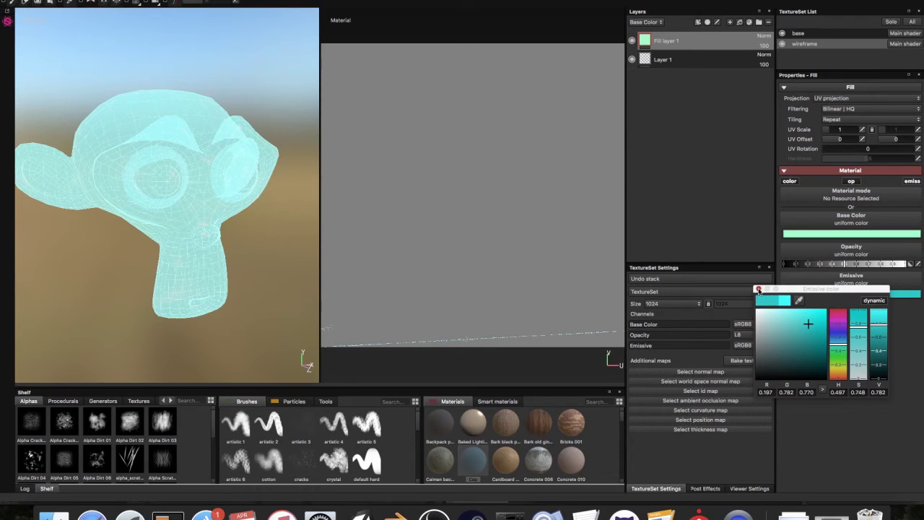
{"action": "left_click", "coordinate": [757, 290]}
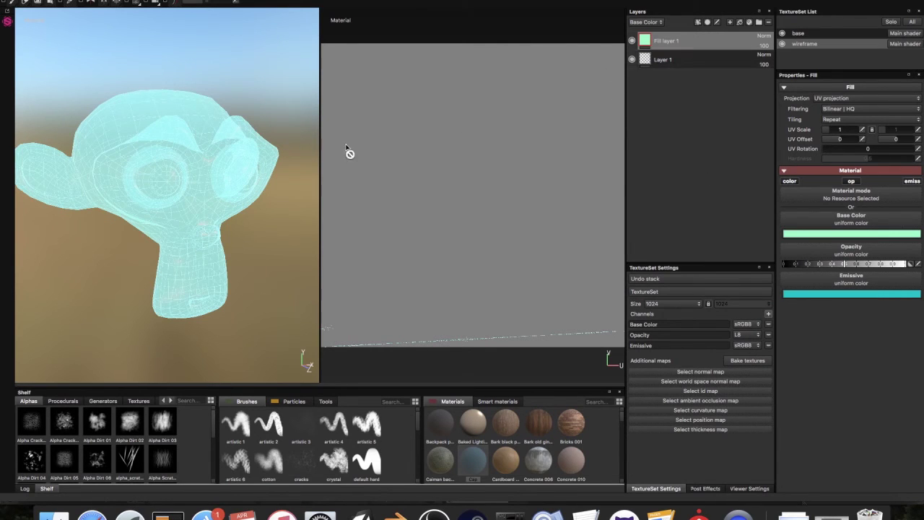
Step: Compare the base and wireframe fills by alternating texture sets, finishing on base
{"action": "left_click", "coordinate": [851, 34]}
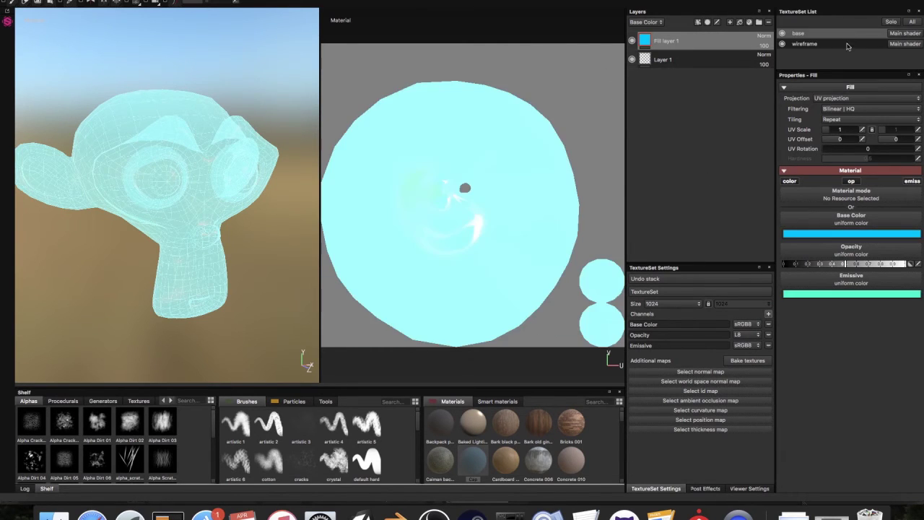
{"action": "left_click", "coordinate": [848, 45]}
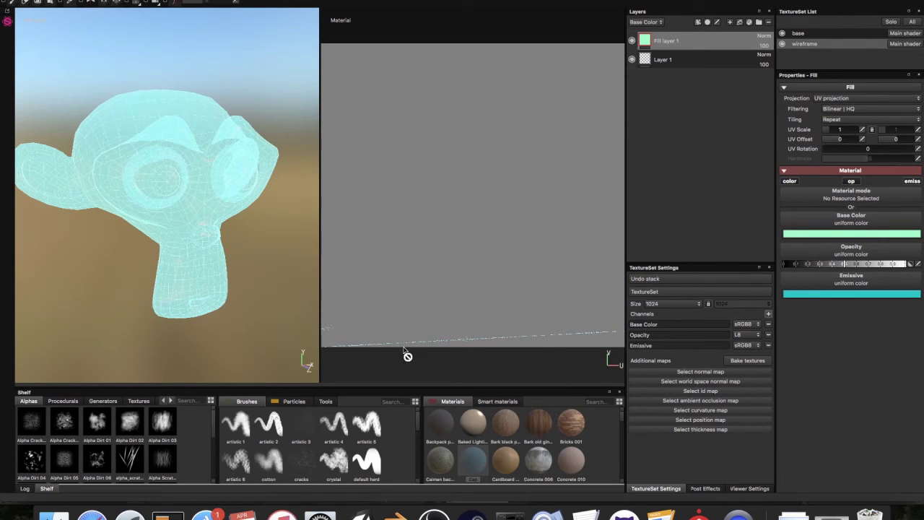
{"action": "left_click", "coordinate": [820, 35]}
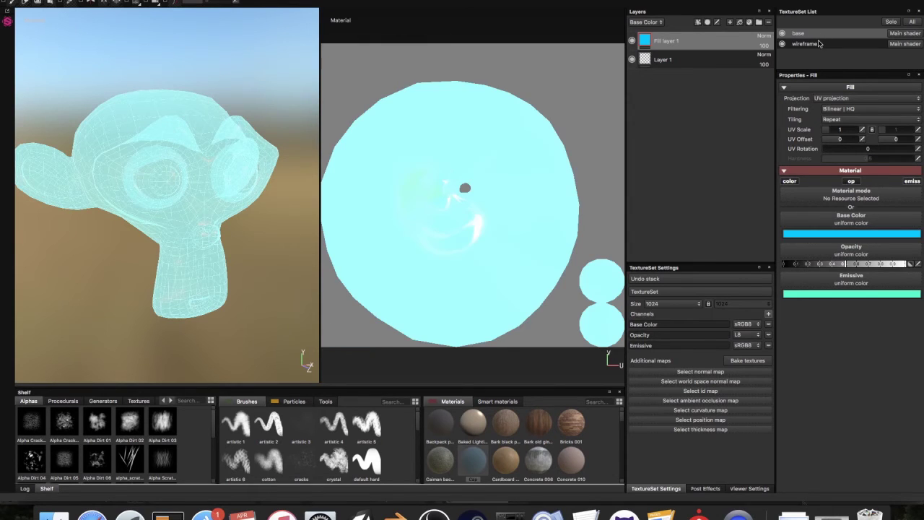
{"action": "left_click", "coordinate": [819, 45]}
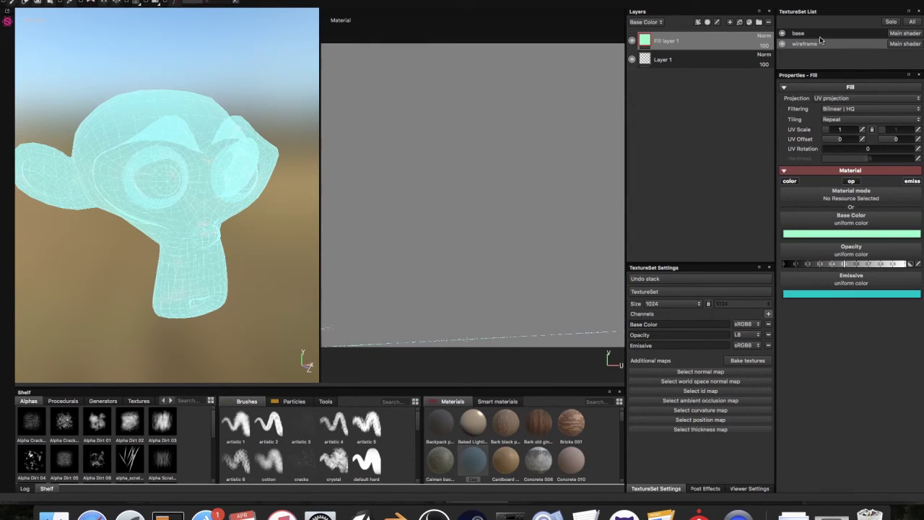
{"action": "left_click", "coordinate": [812, 34]}
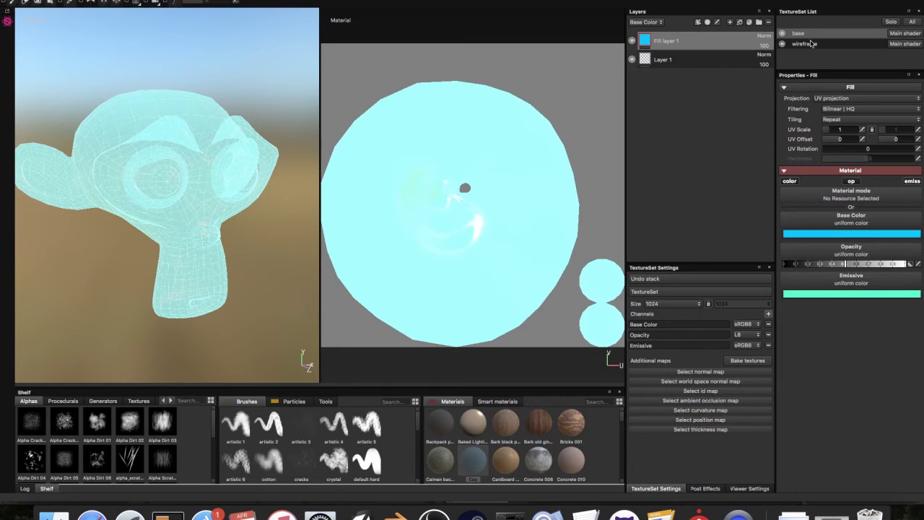
{"action": "left_click", "coordinate": [811, 43]}
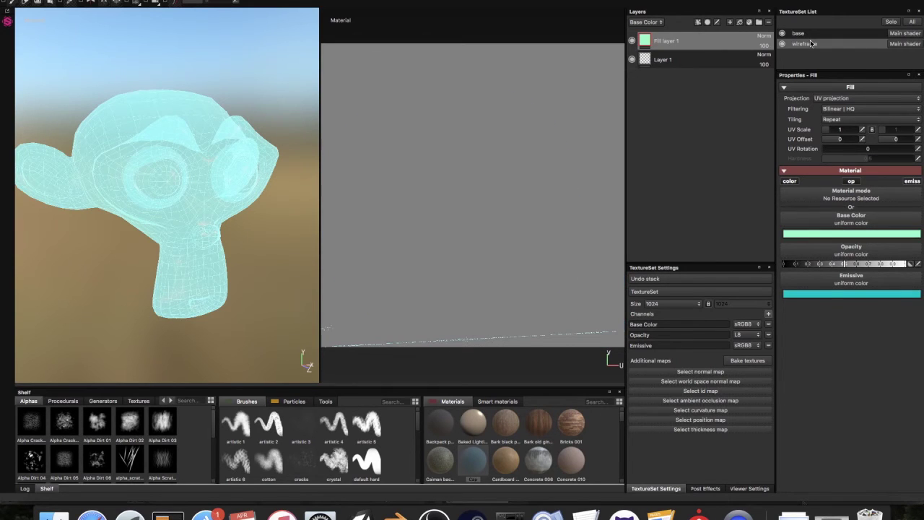
{"action": "left_click", "coordinate": [821, 33]}
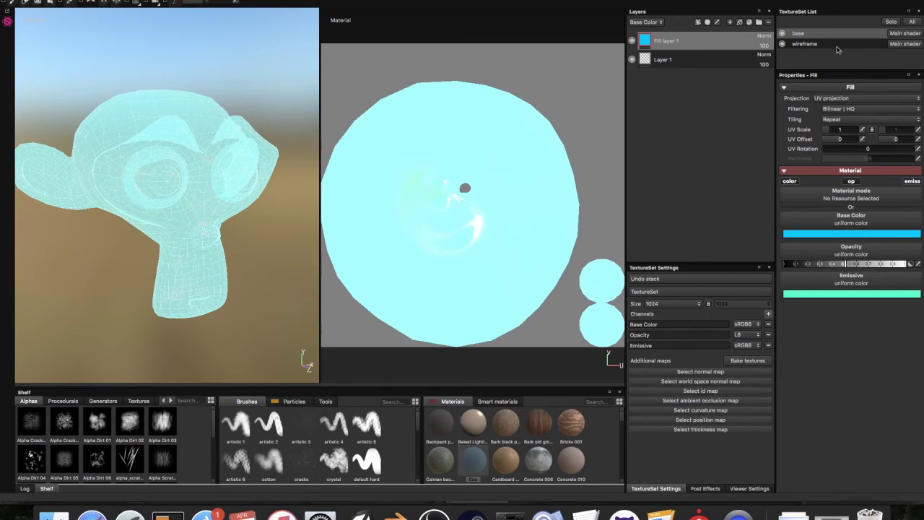
Step: Export both texture sets as 1024 PNGs with the Unity 5 (Standard Metallic) config
{"action": "left_click", "coordinate": [101, 0]}
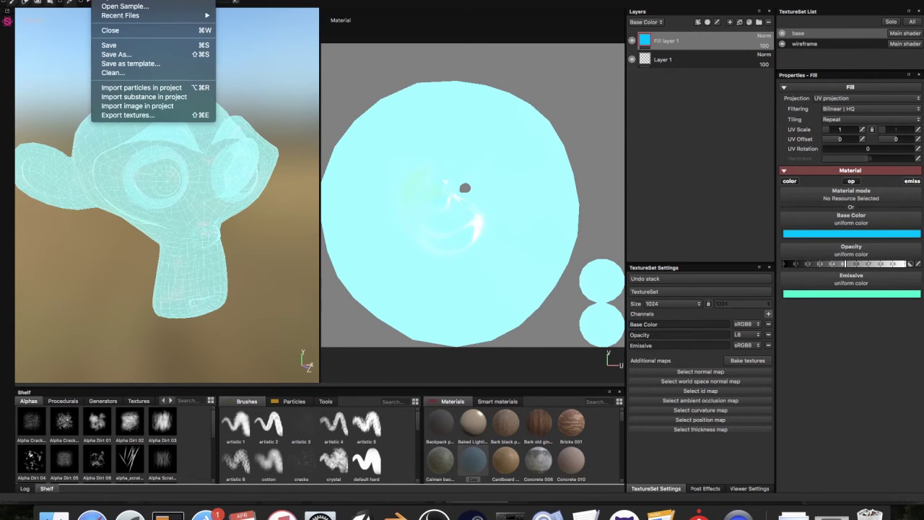
{"action": "left_click", "coordinate": [134, 114]}
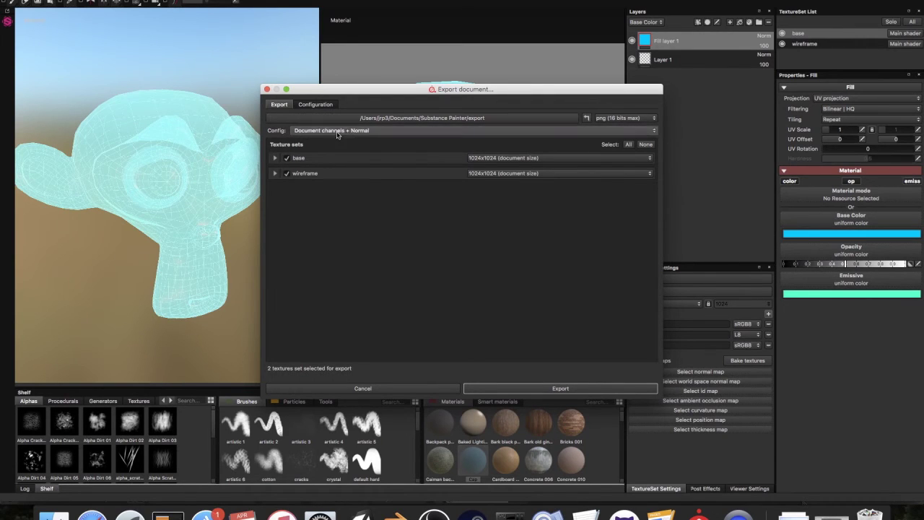
{"action": "left_click", "coordinate": [338, 130]}
{"action": "scroll", "coordinate": [324, 177], "scroll_direction": "down", "scroll_amount": 2}
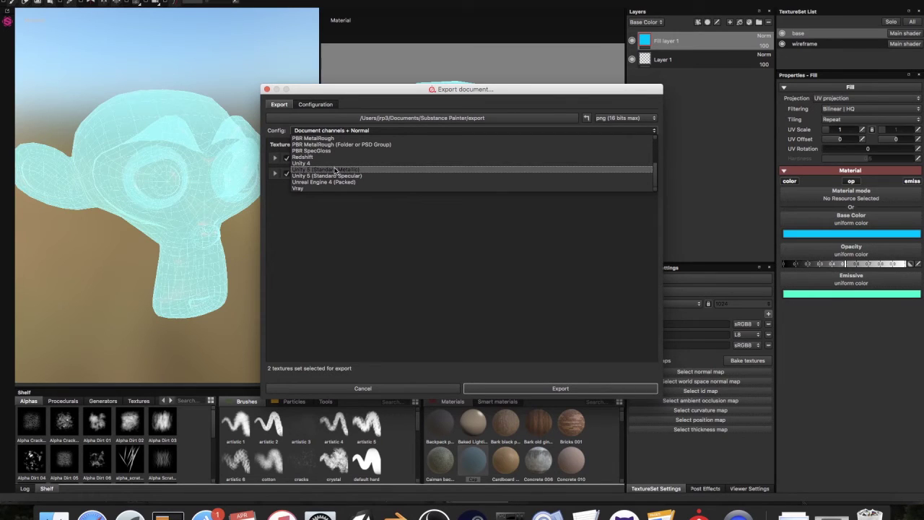
{"action": "left_click", "coordinate": [335, 170]}
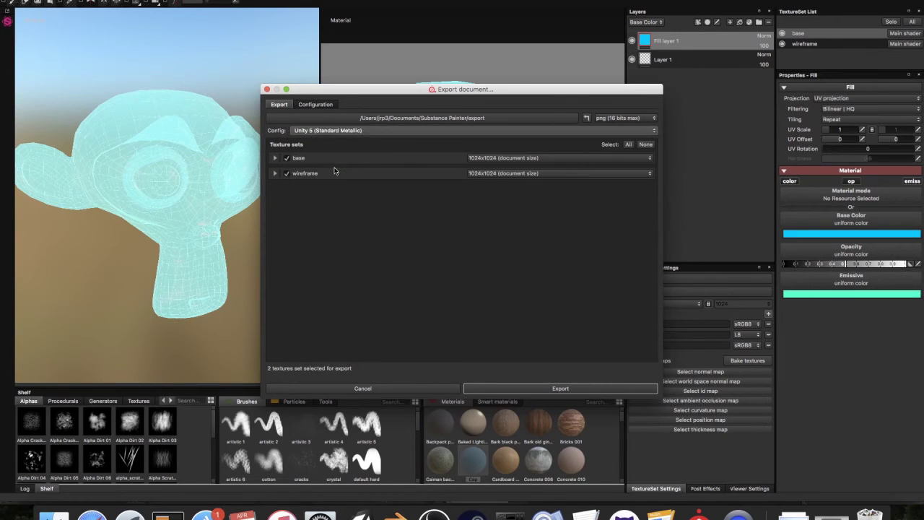
{"action": "left_click", "coordinate": [591, 393]}
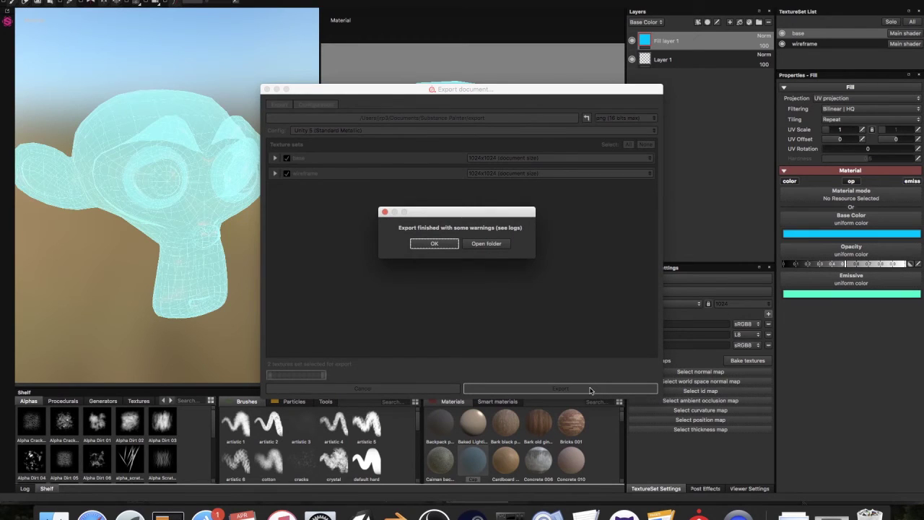
{"action": "left_click", "coordinate": [456, 246]}
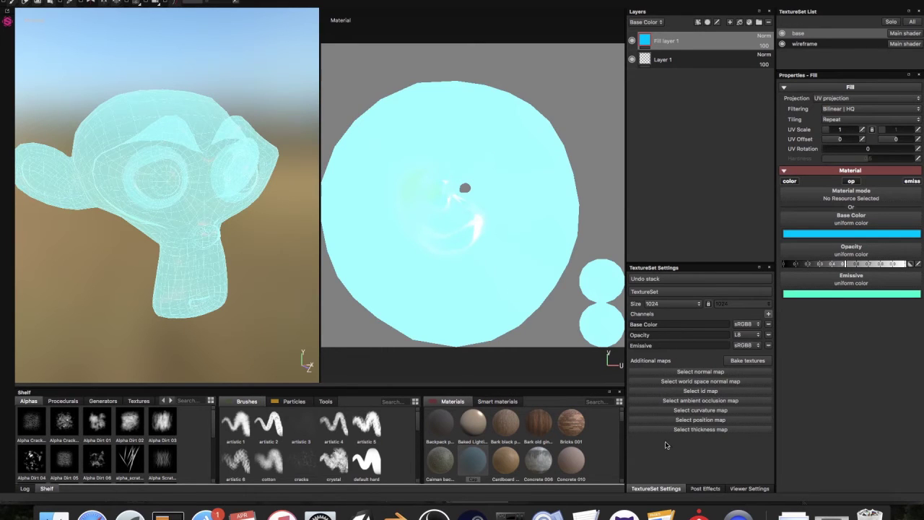
Step: Look inside the desktop Hologram folder at model.blend and model.fbx, then return to Substance Painter
{"action": "key", "text": "ctrl+Left"}
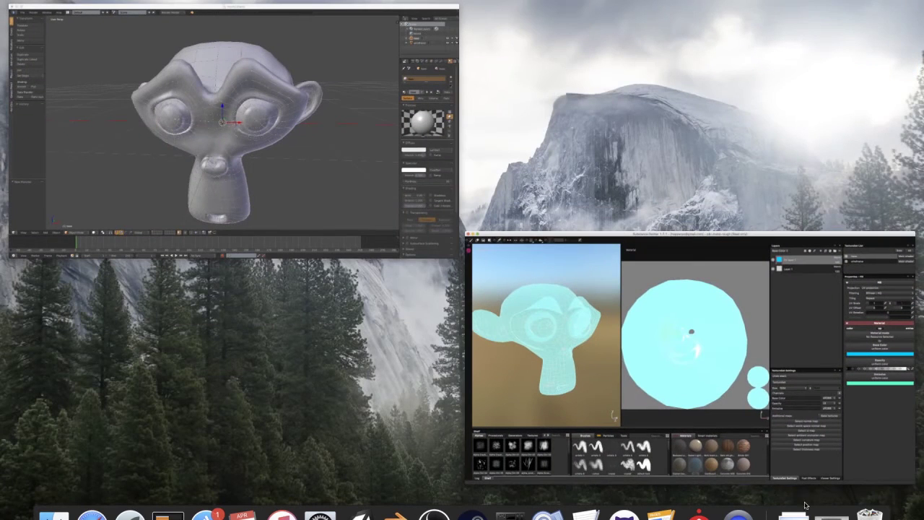
{"action": "key", "text": "ctrl+Up"}
{"action": "left_click", "coordinate": [511, 238]}
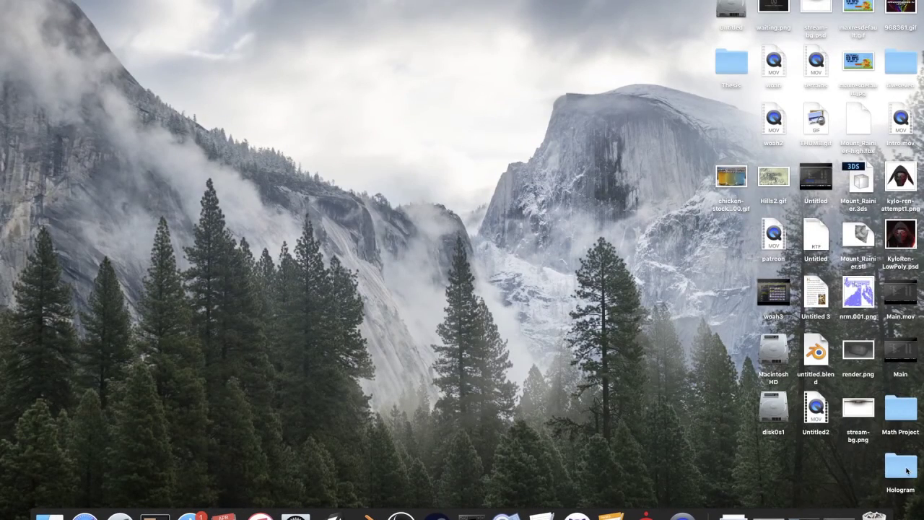
{"action": "left_click", "coordinate": [909, 471]}
{"action": "double_click", "coordinate": [911, 470]}
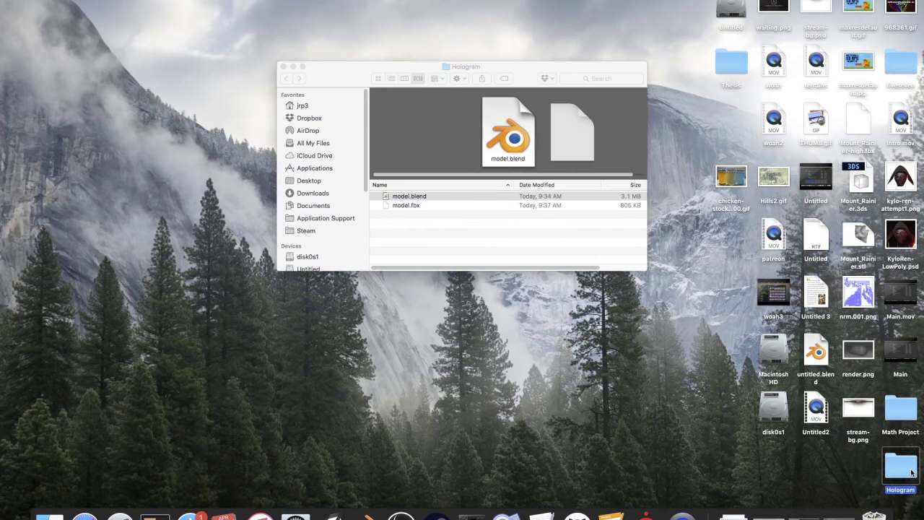
{"action": "left_click", "coordinate": [801, 514]}
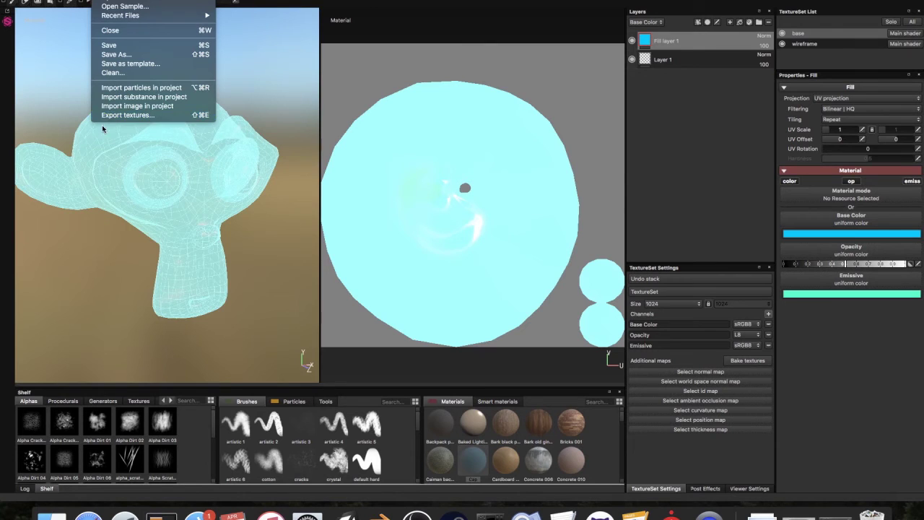
Step: Point the Export textures destination at the Hologram folder on the Desktop
{"action": "left_click", "coordinate": [120, 115]}
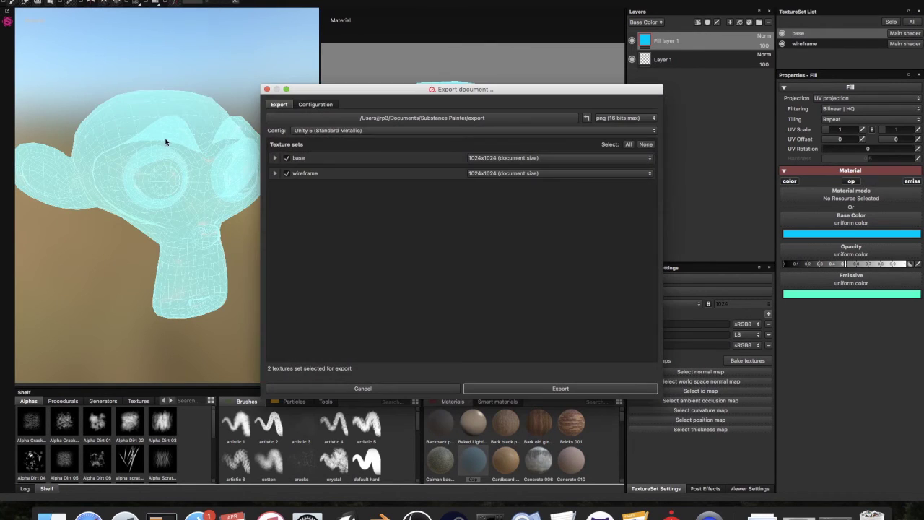
{"action": "left_click", "coordinate": [391, 119]}
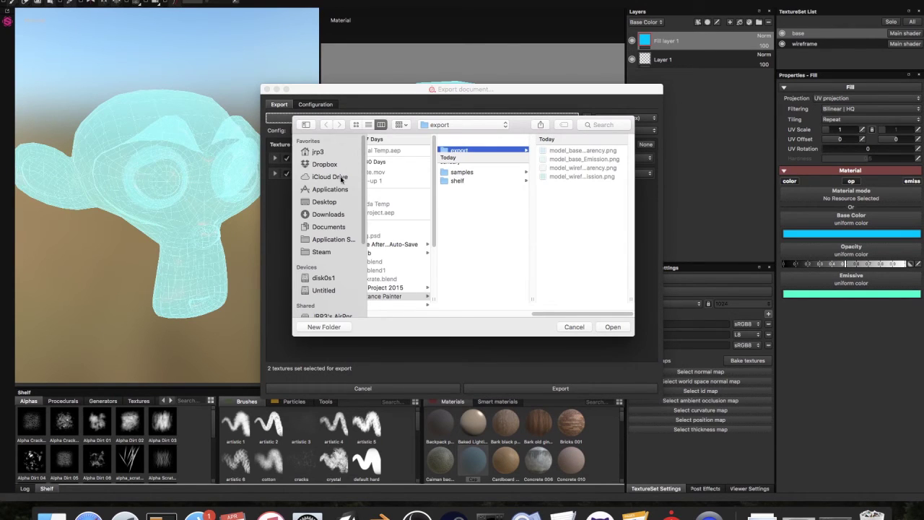
{"action": "left_click", "coordinate": [324, 202]}
{"action": "scroll", "coordinate": [394, 220], "scroll_direction": "up", "scroll_amount": 1}
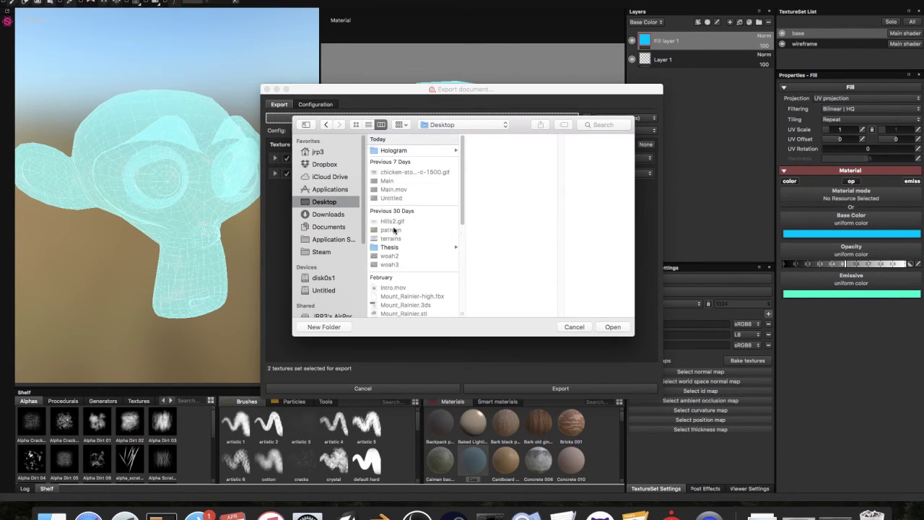
{"action": "left_click", "coordinate": [399, 150]}
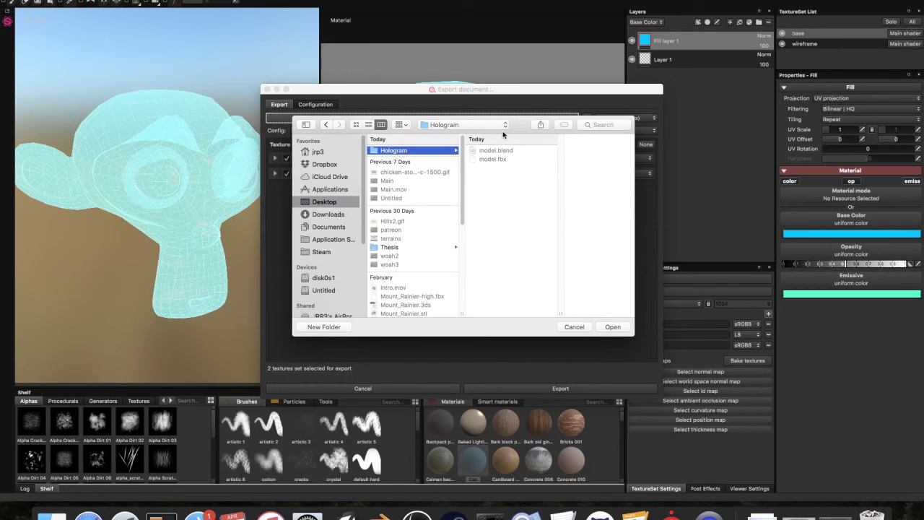
{"action": "left_click", "coordinate": [608, 327]}
Step: Make a new 'Textures' folder inside Hologram as the destination and export both texture sets
{"action": "left_click", "coordinate": [471, 120]}
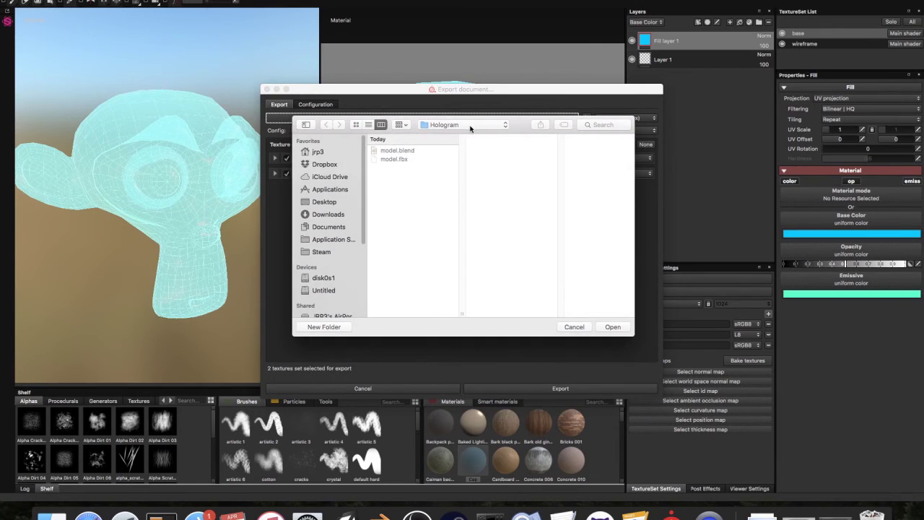
{"action": "left_click", "coordinate": [326, 329]}
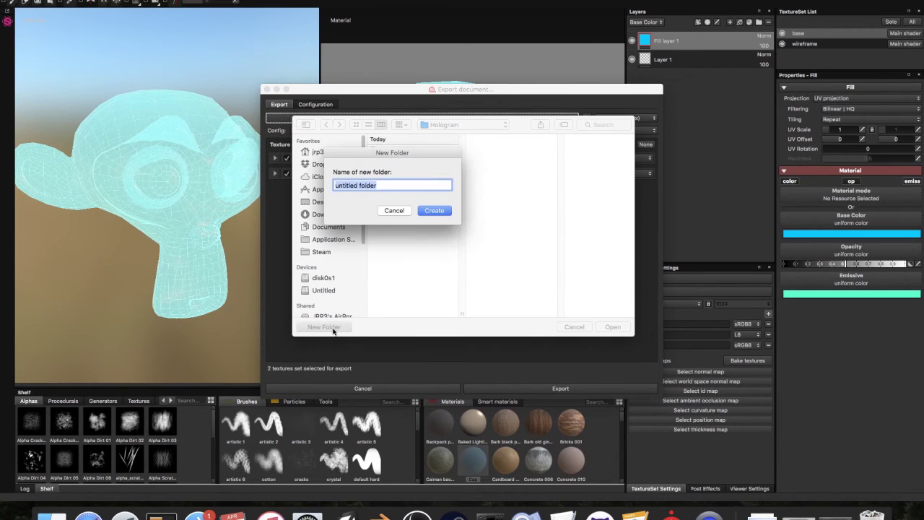
{"action": "type", "text": "Textures"}
{"action": "key", "text": "Return"}
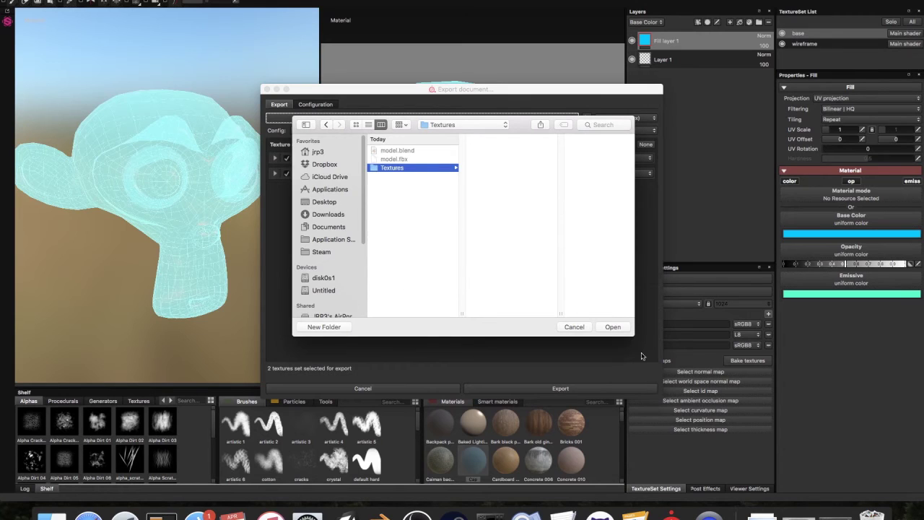
{"action": "left_click", "coordinate": [625, 329]}
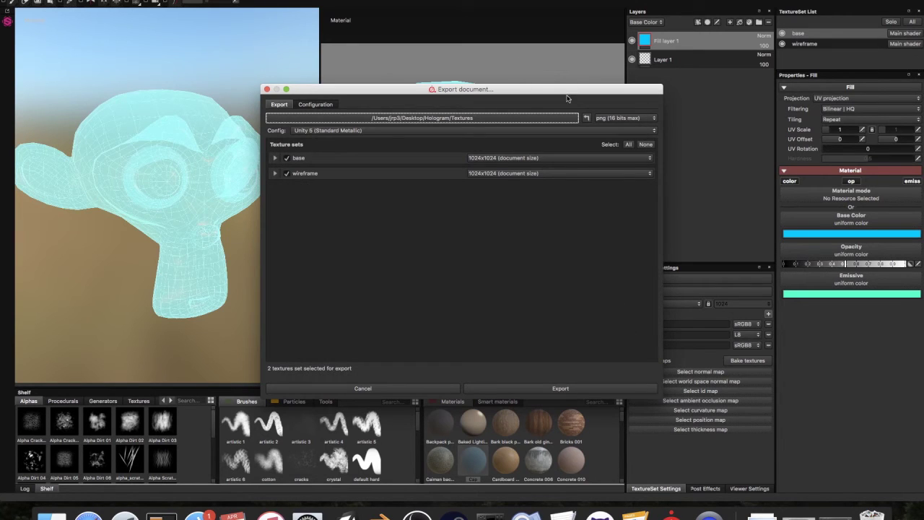
{"action": "left_click", "coordinate": [500, 389]}
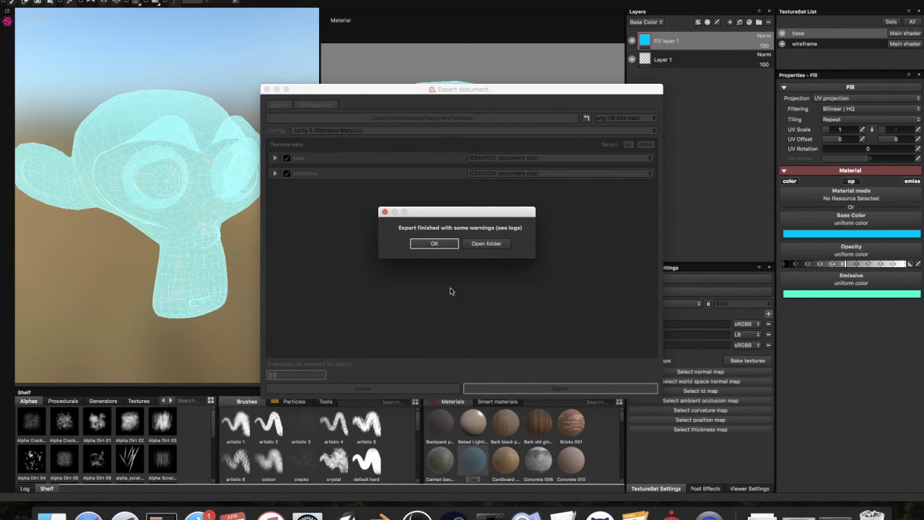
{"action": "left_click", "coordinate": [435, 244]}
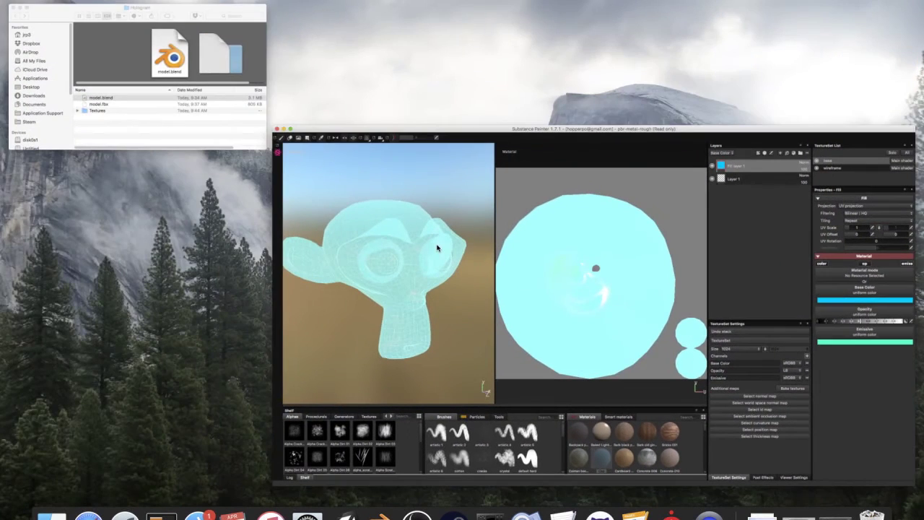
Step: Expand Textures in Finder, preview the PNGs down to model_wireframe_Emission.png, then hide Substance Painter
{"action": "left_click_drag", "start_coordinate": [169, 21], "coordinate": [461, 67]}
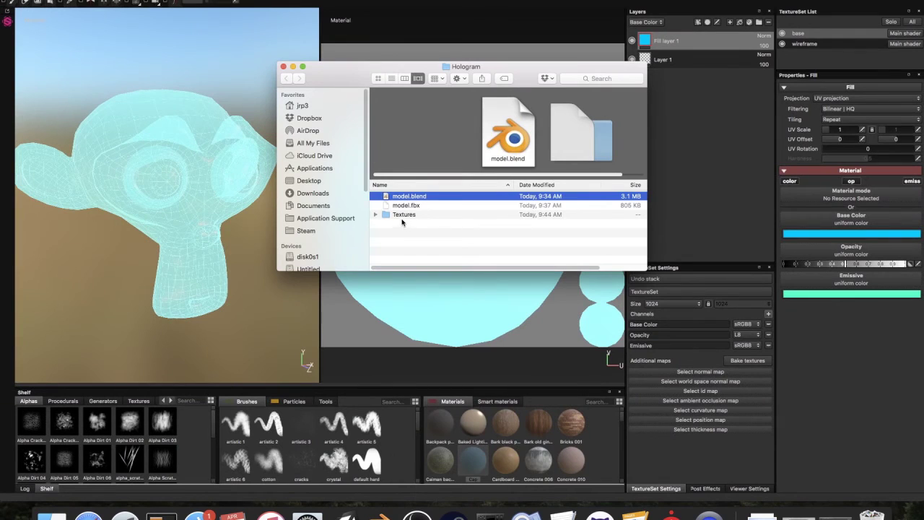
{"action": "left_click", "coordinate": [375, 215]}
{"action": "left_click", "coordinate": [376, 215]}
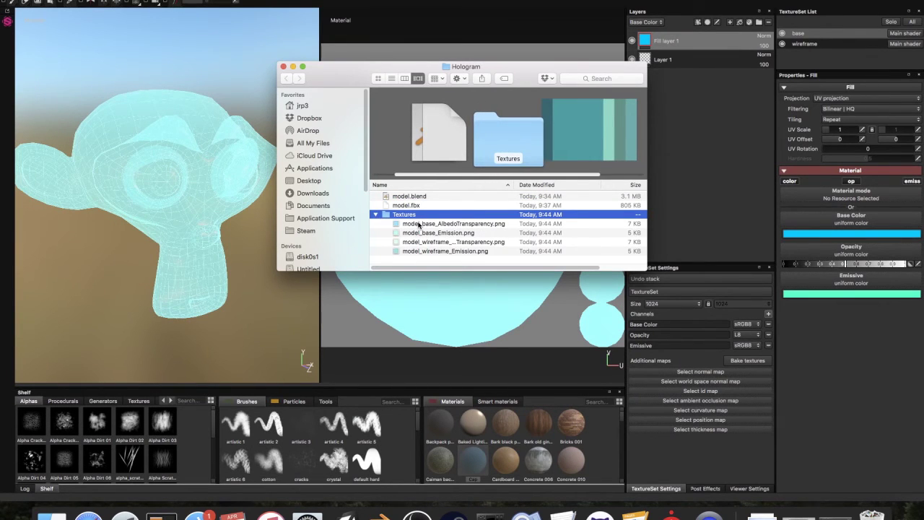
{"action": "key", "text": "Down"}
{"action": "key", "text": "Down"}
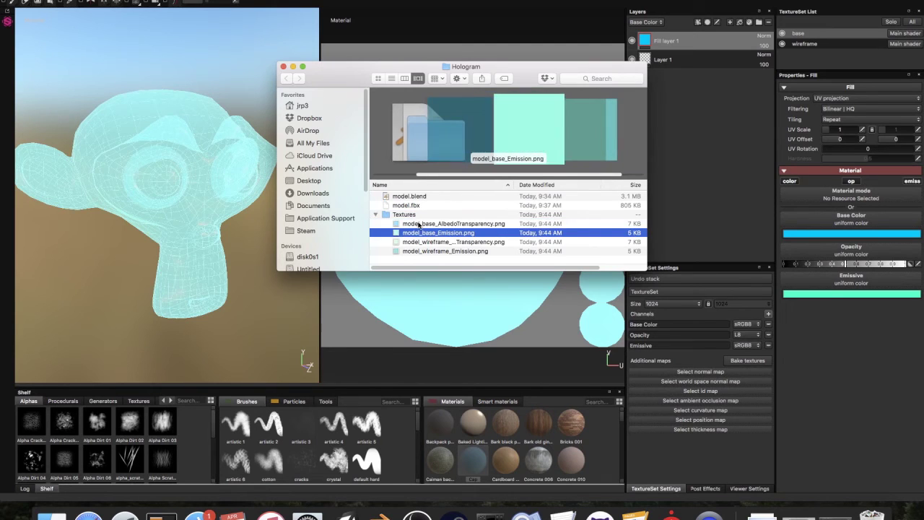
{"action": "key", "text": "Down"}
{"action": "key", "text": "Up"}
{"action": "key", "text": "Up"}
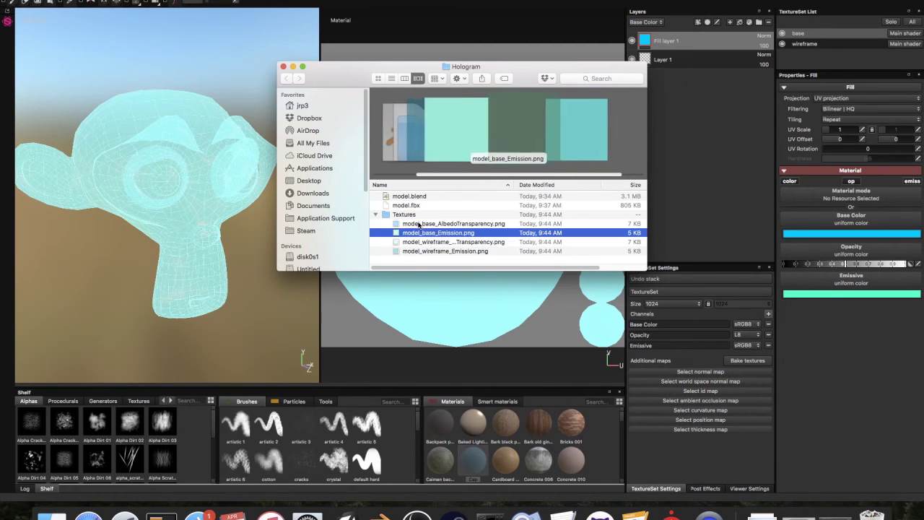
{"action": "key", "text": "Down"}
{"action": "key", "text": "Down"}
{"action": "key", "text": "Down"}
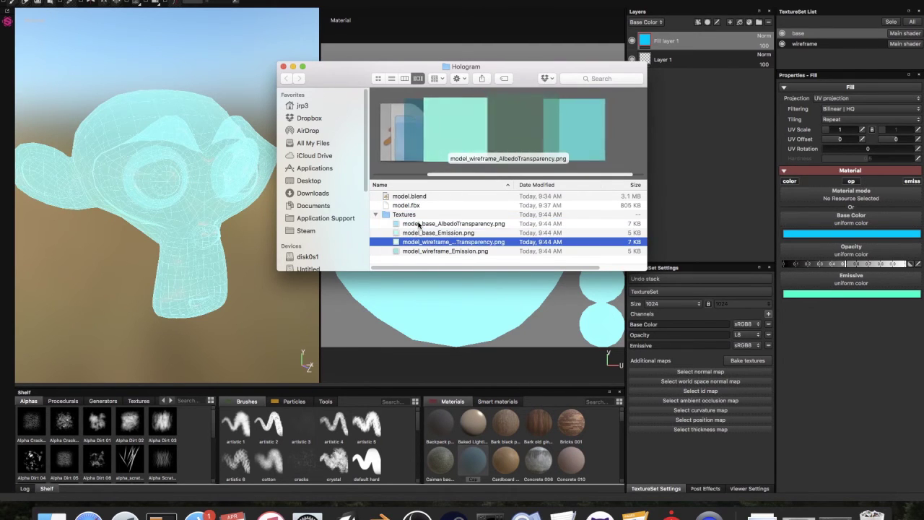
{"action": "key", "text": "Up"}
{"action": "key", "text": "Up"}
{"action": "key", "text": "Up"}
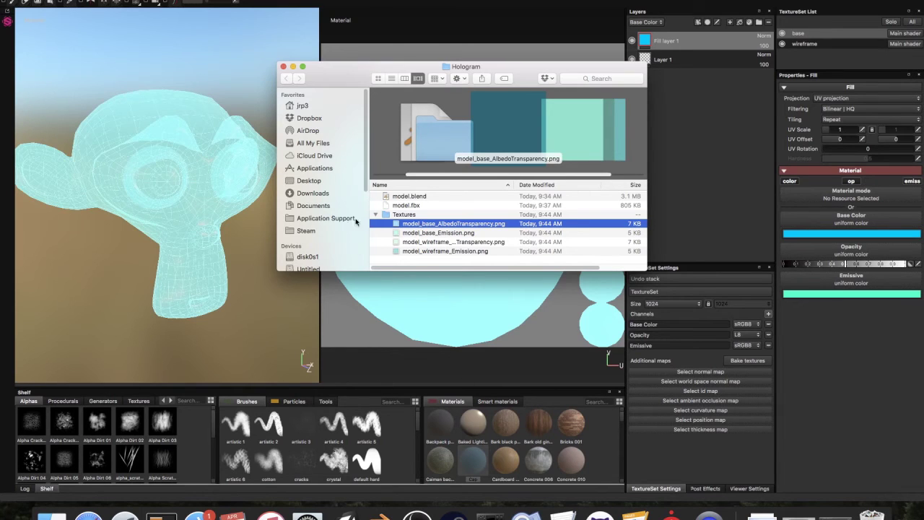
{"action": "key", "text": "super+w"}
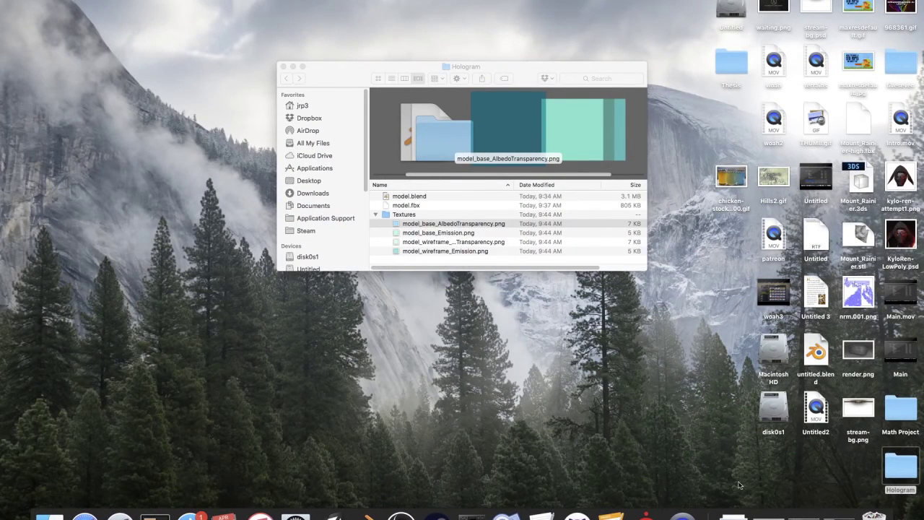
Step: Restore Unity beside the Hologram Finder window and drag model.fbx into the Assets panel
{"action": "left_click", "coordinate": [768, 513]}
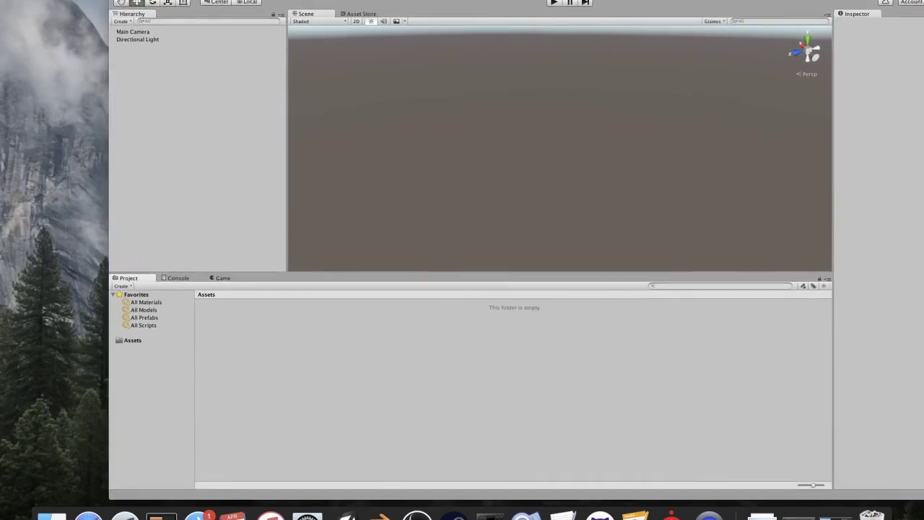
{"action": "left_click_drag", "start_coordinate": [648, 39], "coordinate": [295, 0]}
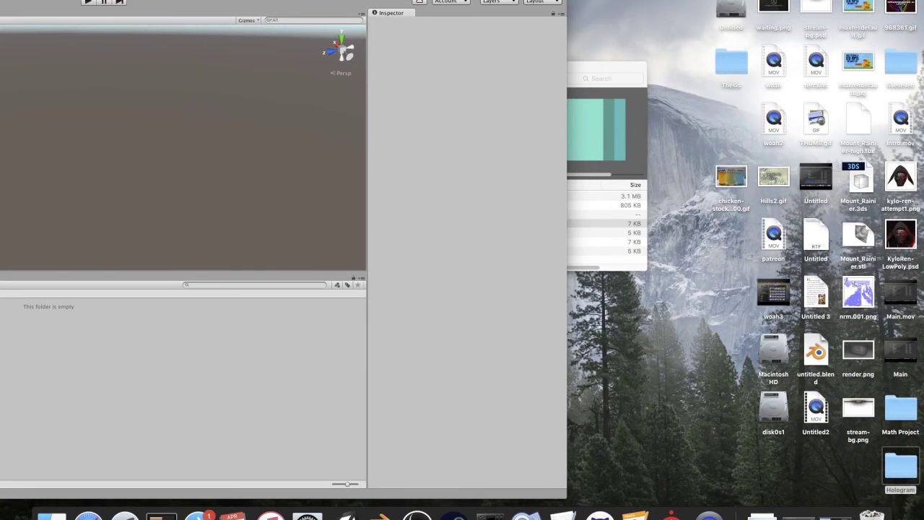
{"action": "left_click_drag", "start_coordinate": [612, 67], "coordinate": [918, 121]}
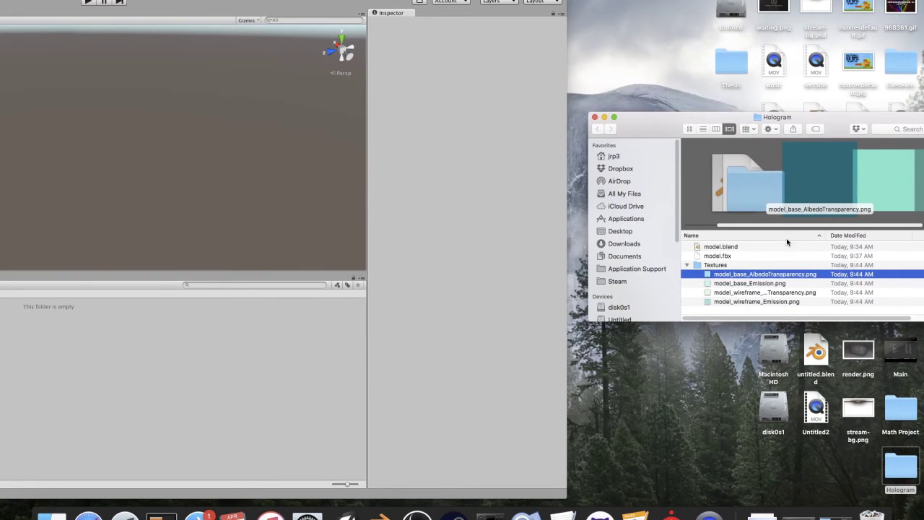
{"action": "left_click_drag", "start_coordinate": [758, 258], "coordinate": [707, 255]}
{"action": "left_click", "coordinate": [706, 256]}
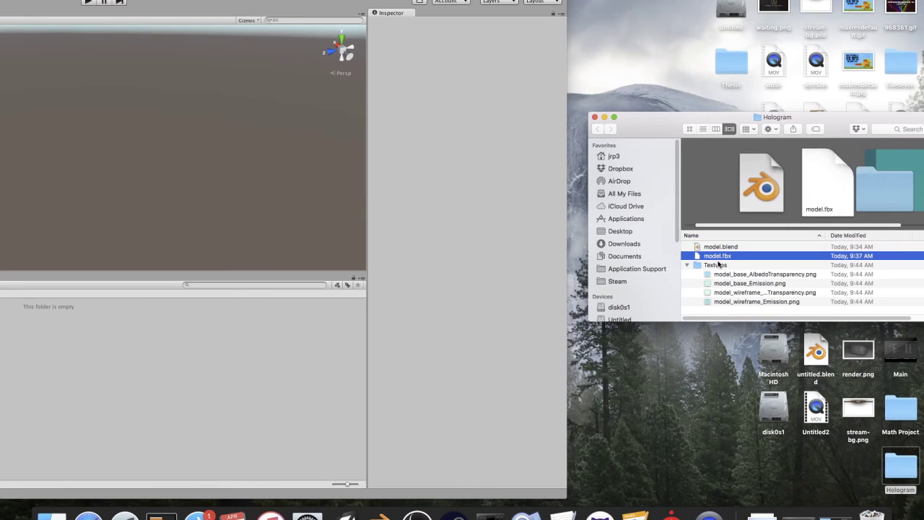
{"action": "left_click_drag", "start_coordinate": [697, 265], "coordinate": [289, 290]}
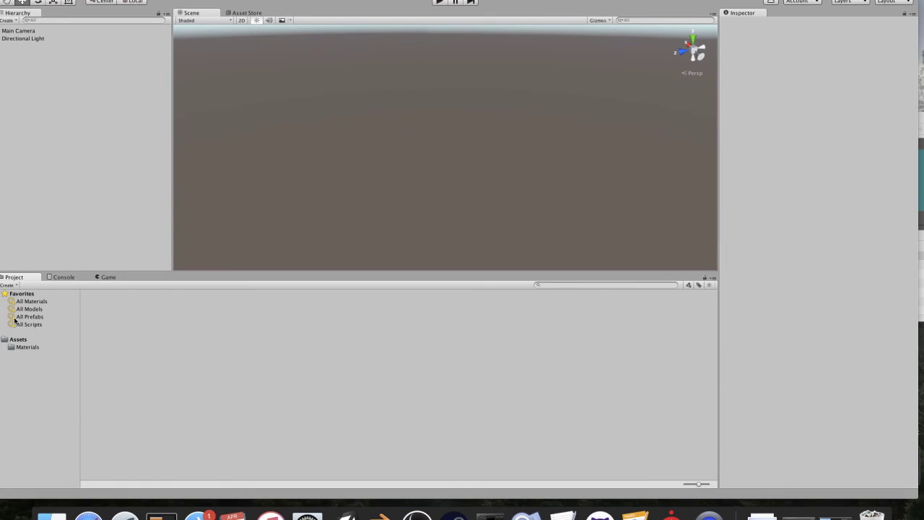
{"action": "left_click", "coordinate": [18, 339]}
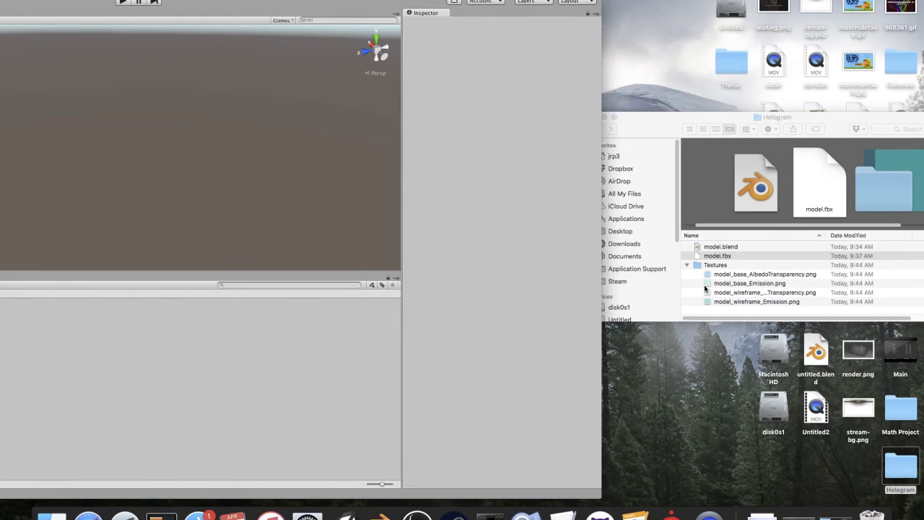
Step: Drag the four exported PNGs from Finder's Textures folder into Unity's Assets
{"action": "left_click", "coordinate": [715, 277]}
{"action": "left_click", "coordinate": [722, 275]}
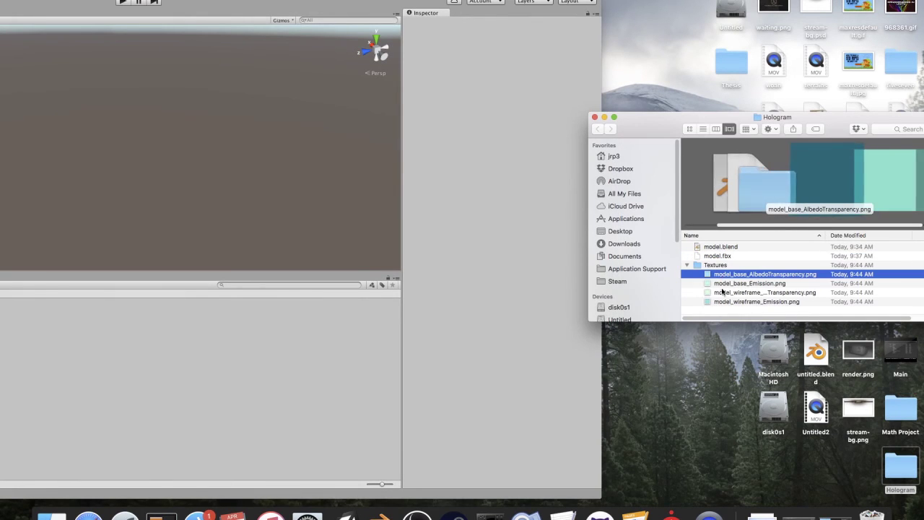
{"action": "left_click", "coordinate": [723, 301], "text": "shift"}
{"action": "left_click_drag", "start_coordinate": [727, 292], "coordinate": [233, 390]}
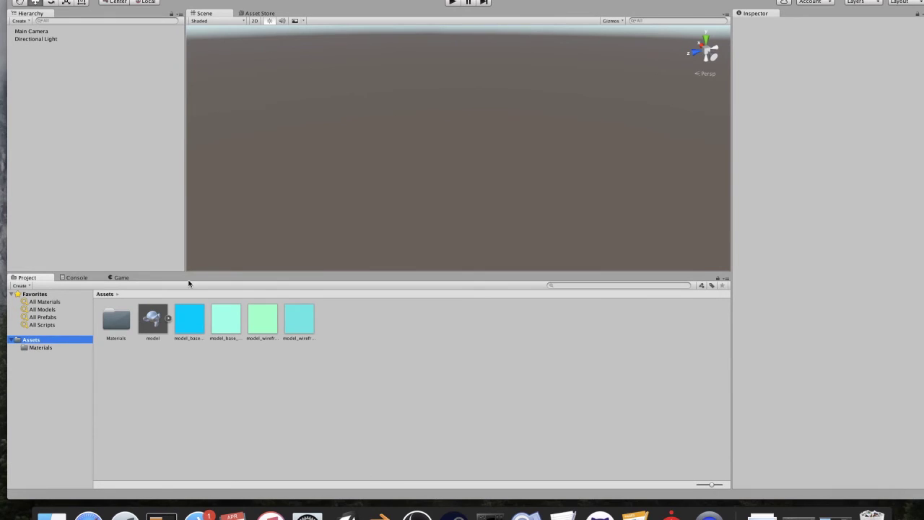
Step: Inspect each imported texture, from model_base_AlbedoTransparency through the wireframe textures
{"action": "left_click", "coordinate": [202, 323]}
{"action": "left_click", "coordinate": [239, 324]}
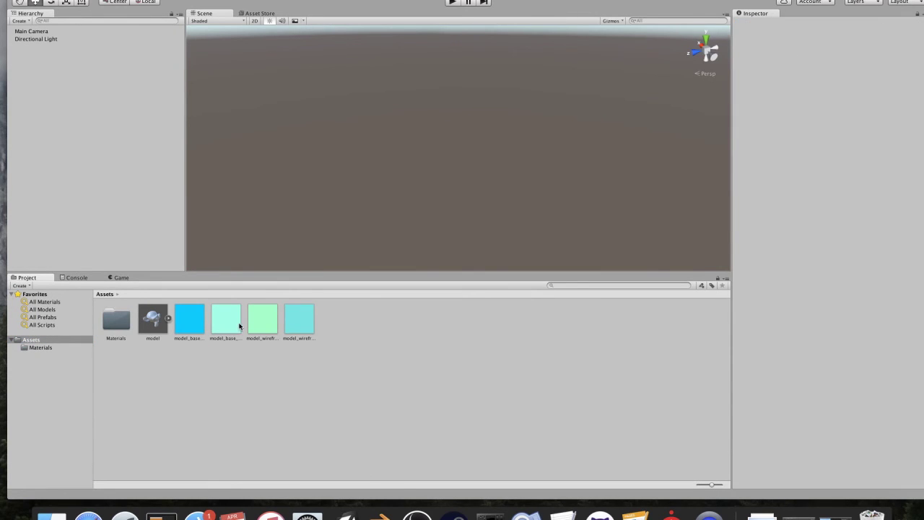
{"action": "left_click", "coordinate": [271, 321]}
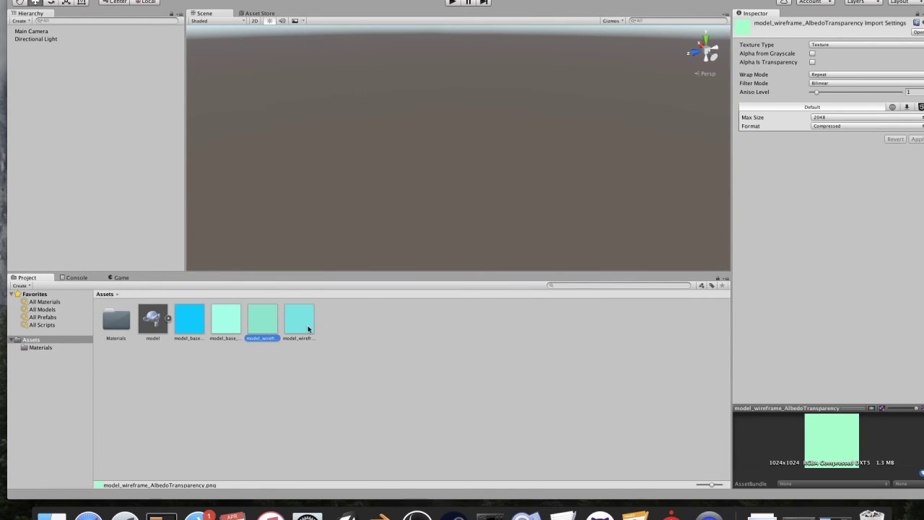
{"action": "left_click", "coordinate": [292, 324]}
{"action": "left_click", "coordinate": [279, 325]}
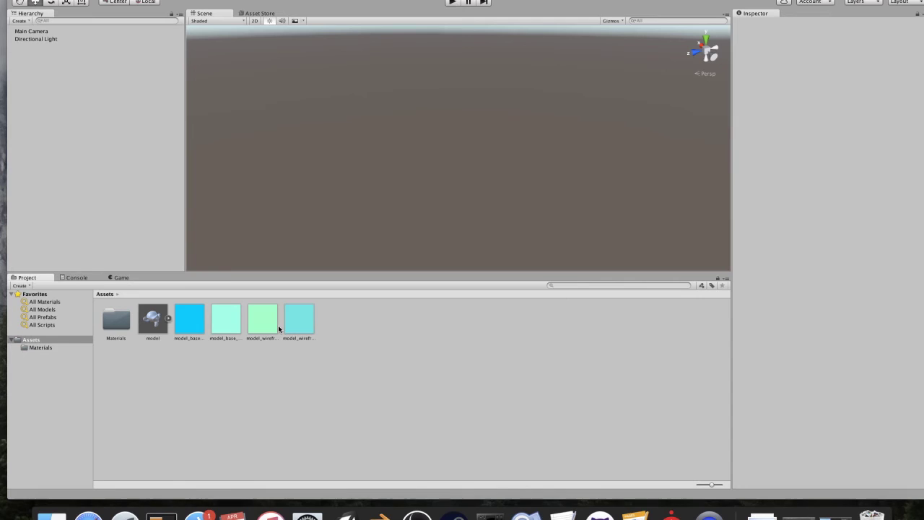
{"action": "left_click", "coordinate": [203, 319]}
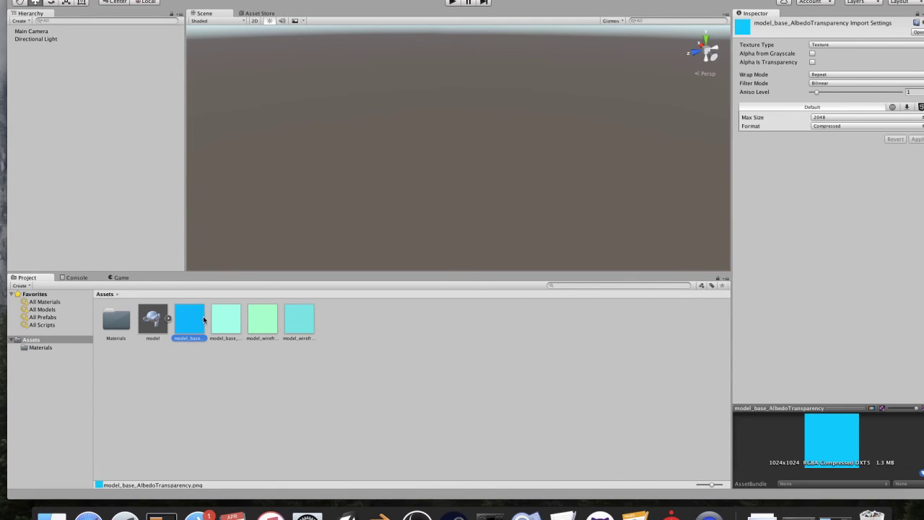
Step: Set the Main Camera's Clear Flags to Solid Color with a black Background
{"action": "left_click", "coordinate": [48, 31]}
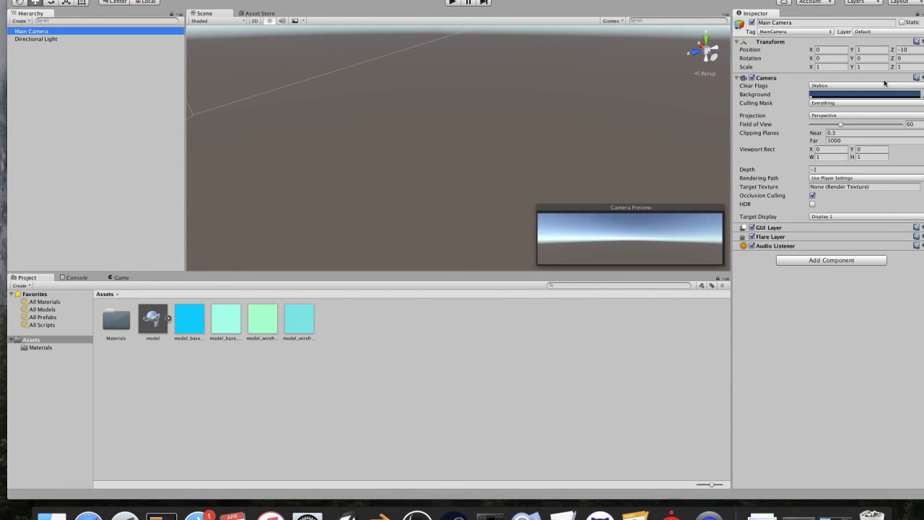
{"action": "left_click", "coordinate": [884, 84]}
{"action": "left_click", "coordinate": [885, 86]}
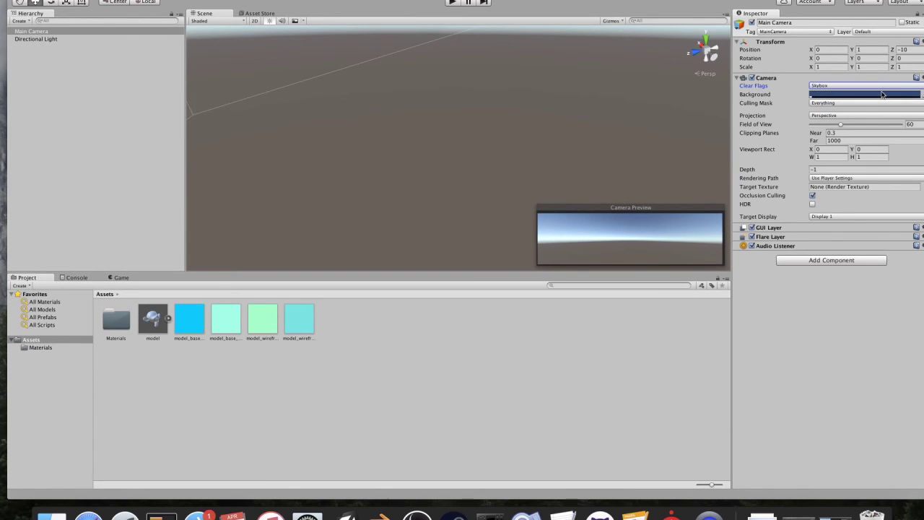
{"action": "left_click", "coordinate": [882, 85]}
{"action": "left_click", "coordinate": [878, 94]}
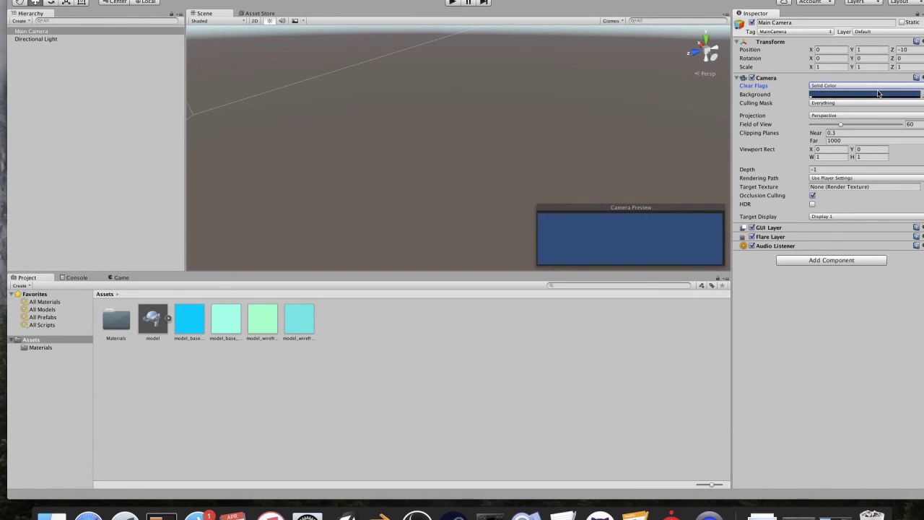
{"action": "left_click", "coordinate": [878, 94]}
{"action": "left_click_drag", "start_coordinate": [255, 283], "coordinate": [124, 321]}
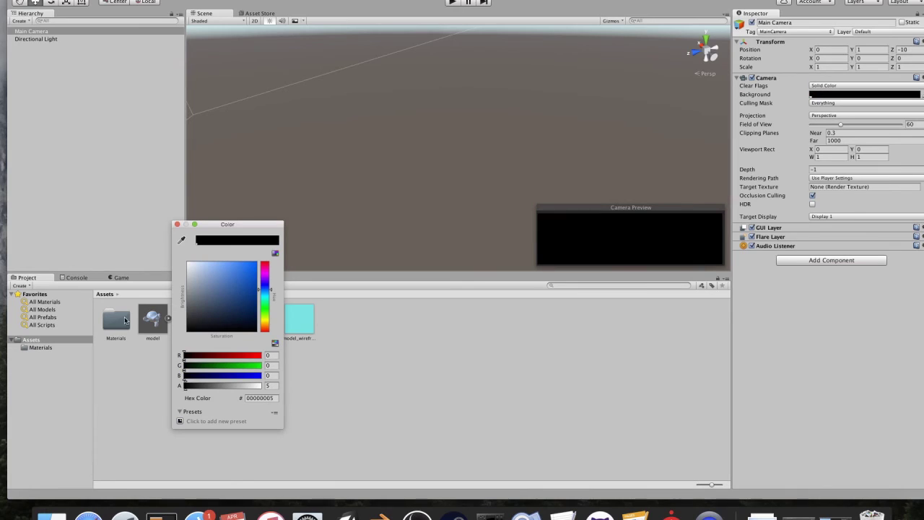
{"action": "left_click", "coordinate": [177, 224]}
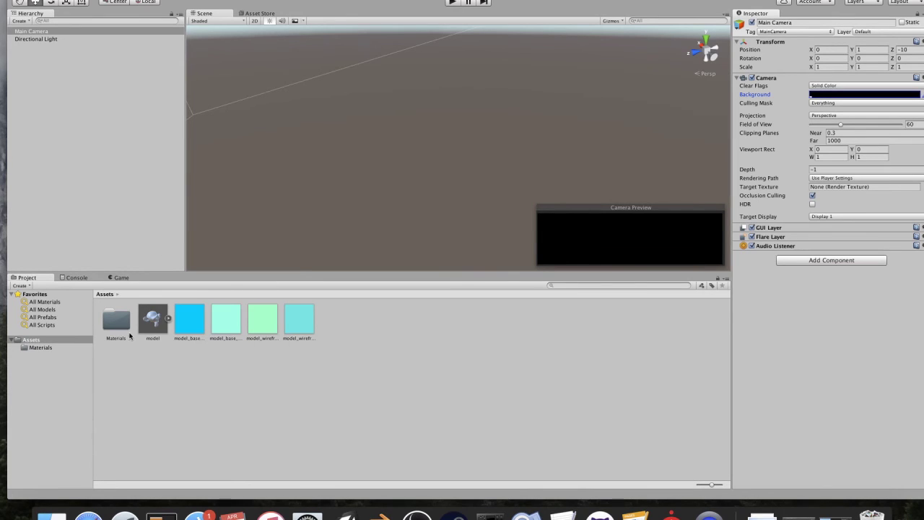
Step: Add the model to the Hierarchy and frame it in the Scene view
{"action": "left_click_drag", "start_coordinate": [152, 318], "coordinate": [85, 108]}
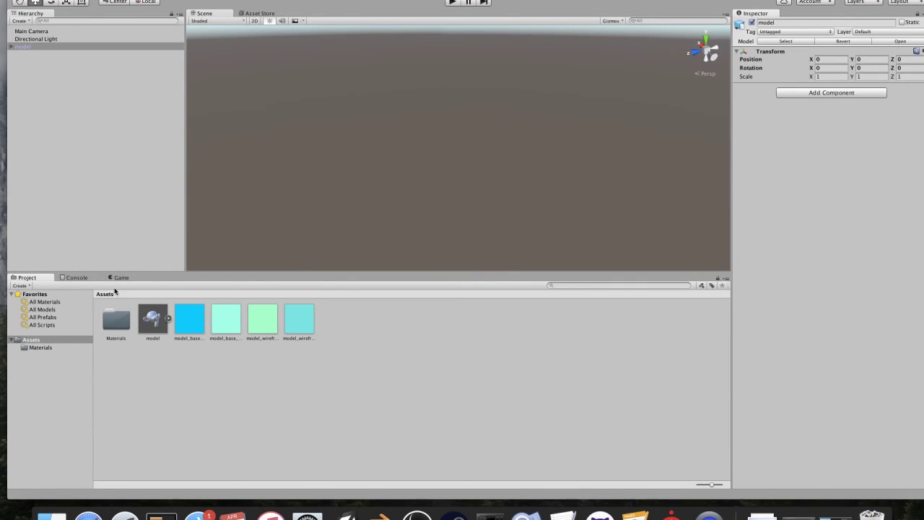
{"action": "left_click", "coordinate": [62, 47]}
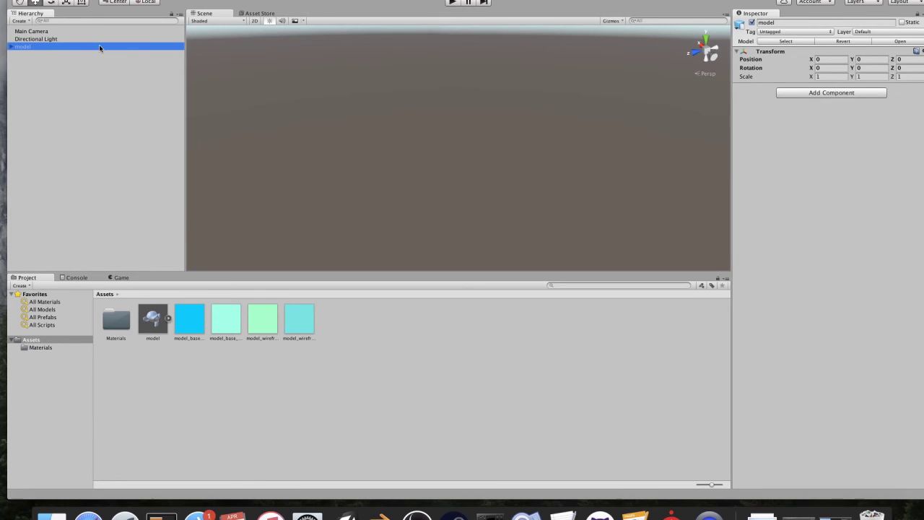
{"action": "double_click", "coordinate": [99, 47]}
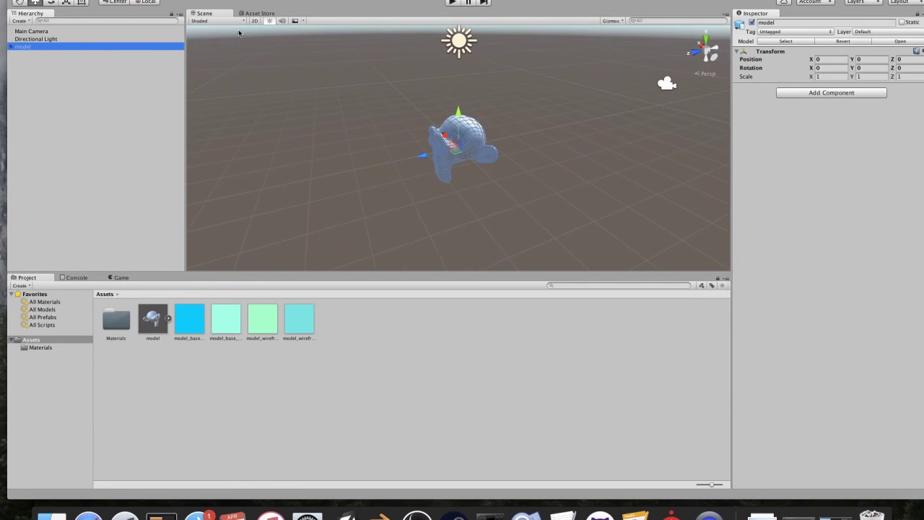
{"action": "left_click", "coordinate": [129, 278]}
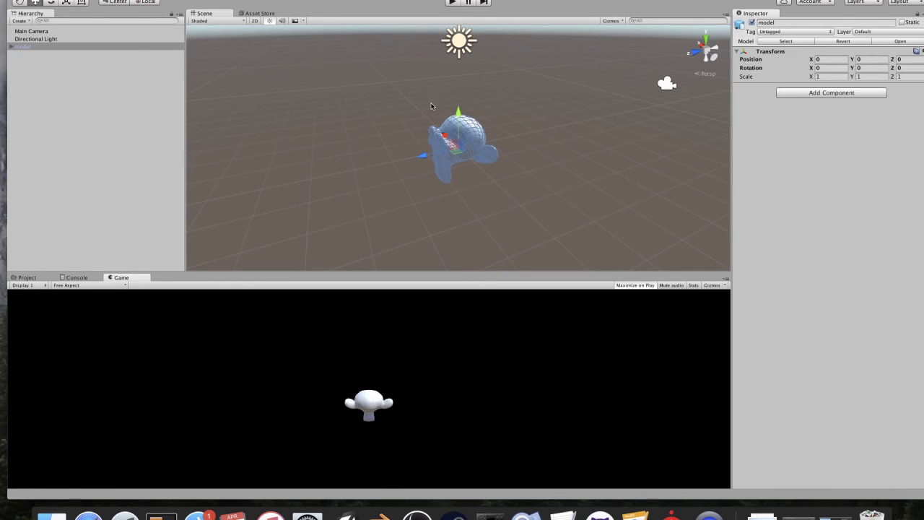
Step: Rotate the model to face the camera, move it closer and higher, and dock the Game view on top
{"action": "left_click", "coordinate": [50, 1]}
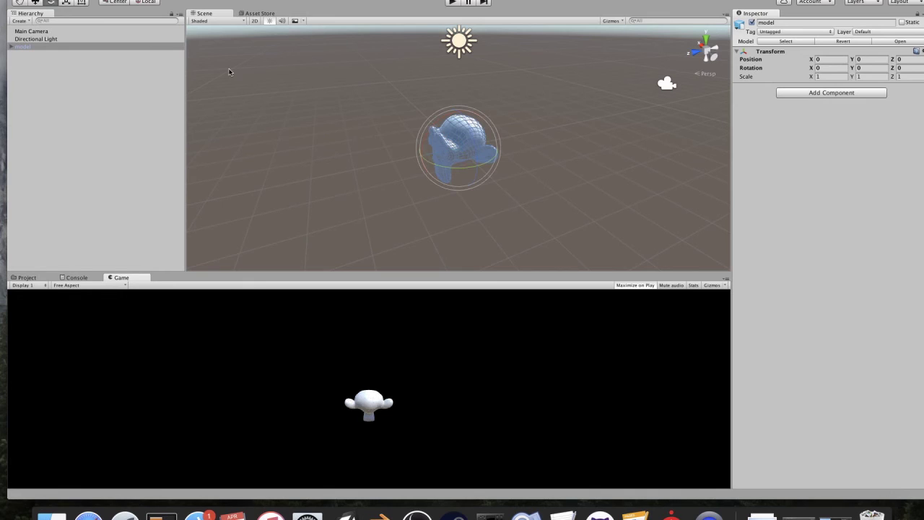
{"action": "left_click_drag", "start_coordinate": [470, 166], "coordinate": [663, 138]}
{"action": "key", "text": "w"}
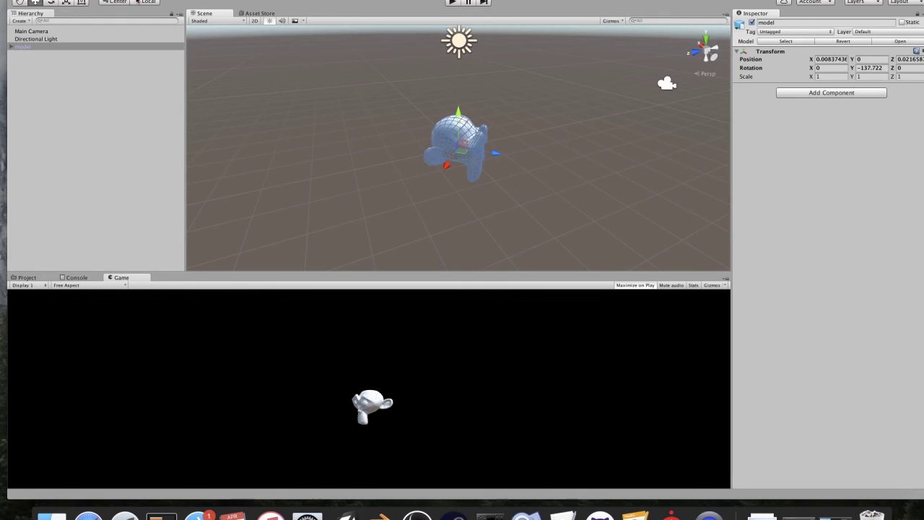
{"action": "left_click", "coordinate": [148, 1]}
{"action": "left_click_drag", "start_coordinate": [423, 153], "coordinate": [622, 131]}
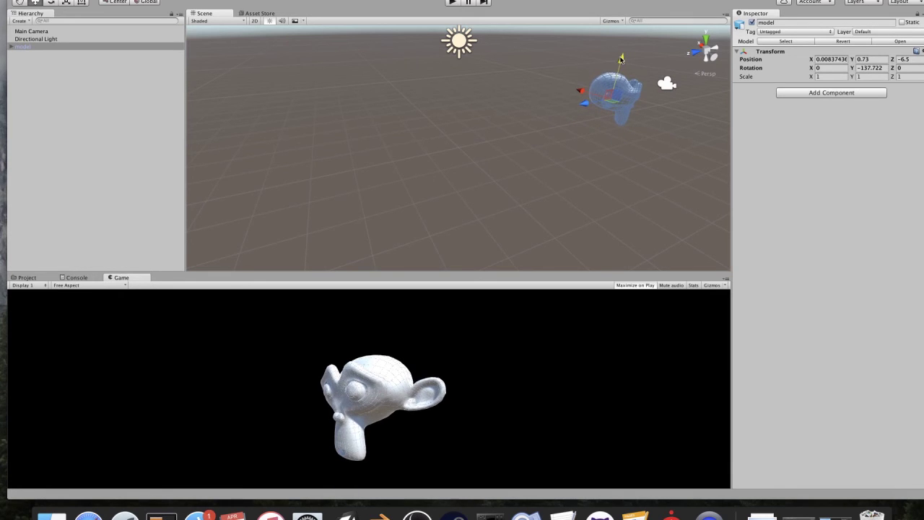
{"action": "mouse_move", "coordinate": [612, 94]}
{"action": "left_mouse_down"}
{"action": "mouse_move", "coordinate": [633, 90]}
{"action": "mouse_move", "coordinate": [621, 98]}
{"action": "left_mouse_up"}
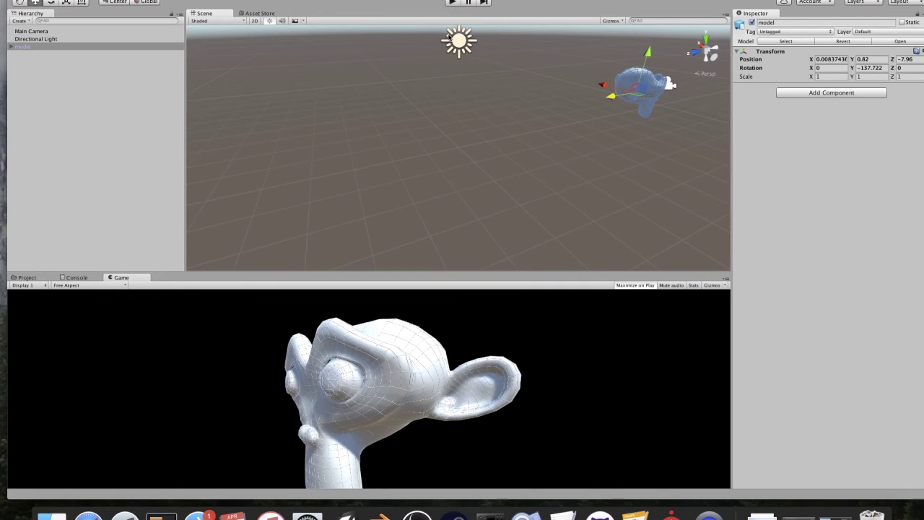
{"action": "left_click", "coordinate": [454, 40]}
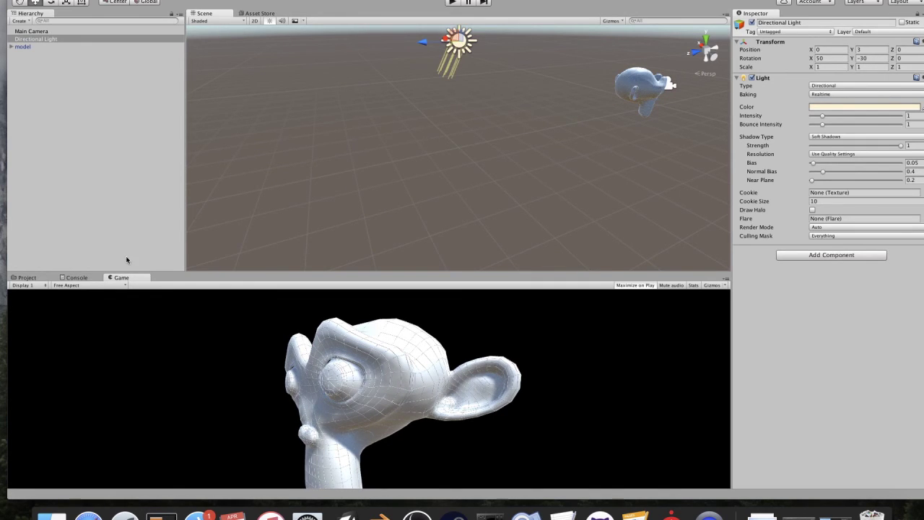
{"action": "left_click_drag", "start_coordinate": [145, 279], "coordinate": [261, 14]}
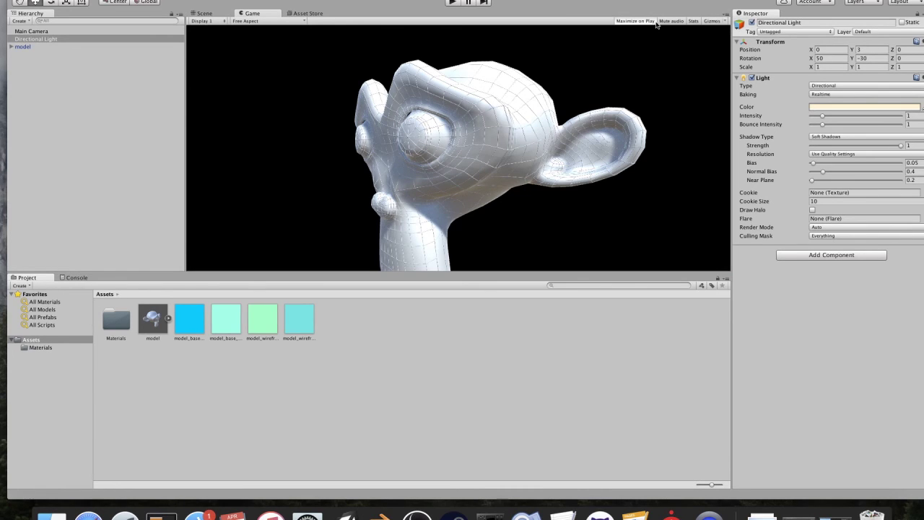
Step: Maximize the Game view to check the framing, then restore the normal layout
{"action": "left_click", "coordinate": [726, 15]}
{"action": "left_click", "coordinate": [733, 26]}
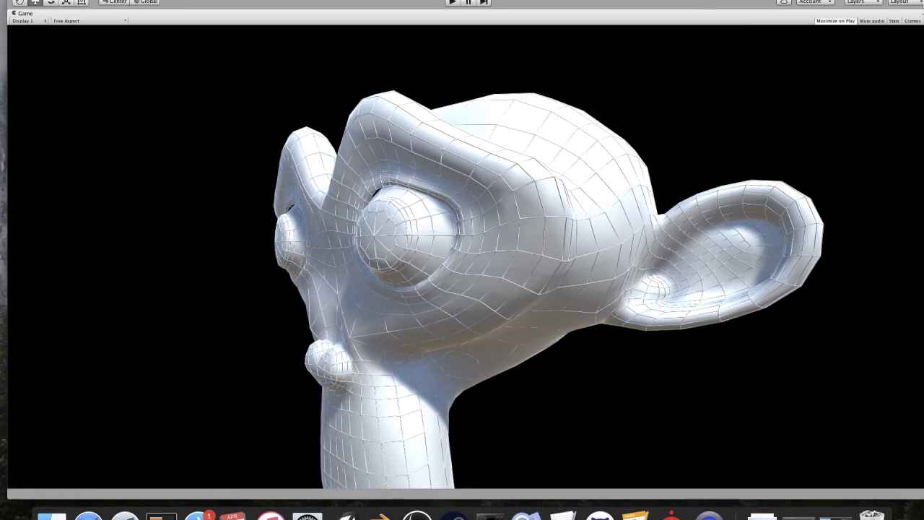
{"action": "left_click", "coordinate": [916, 15]}
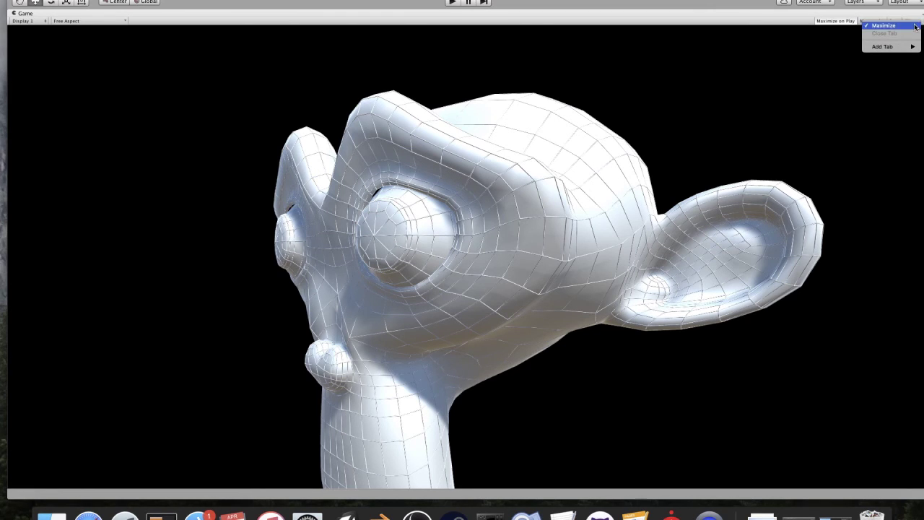
{"action": "left_click", "coordinate": [914, 26]}
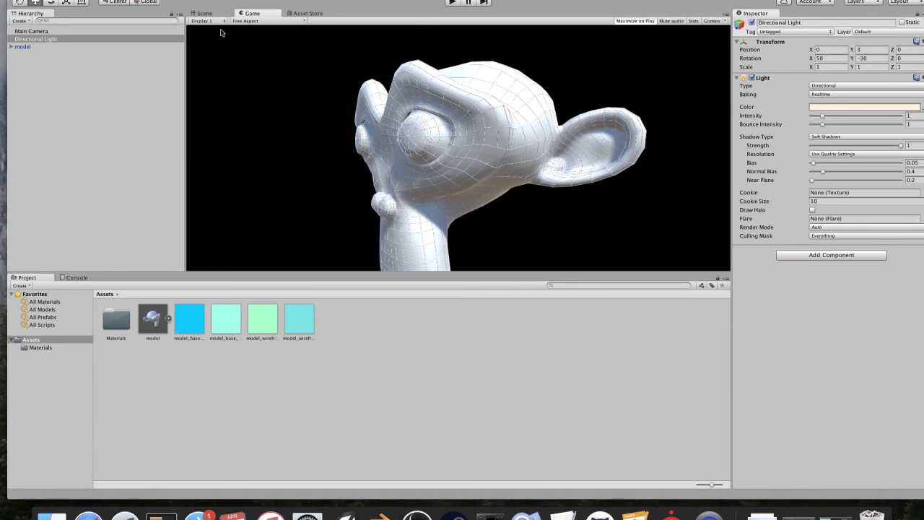
Step: Push the model back to Z -6.18 in the Scene view and raise its Position Y to 0.89
{"action": "left_click", "coordinate": [23, 46]}
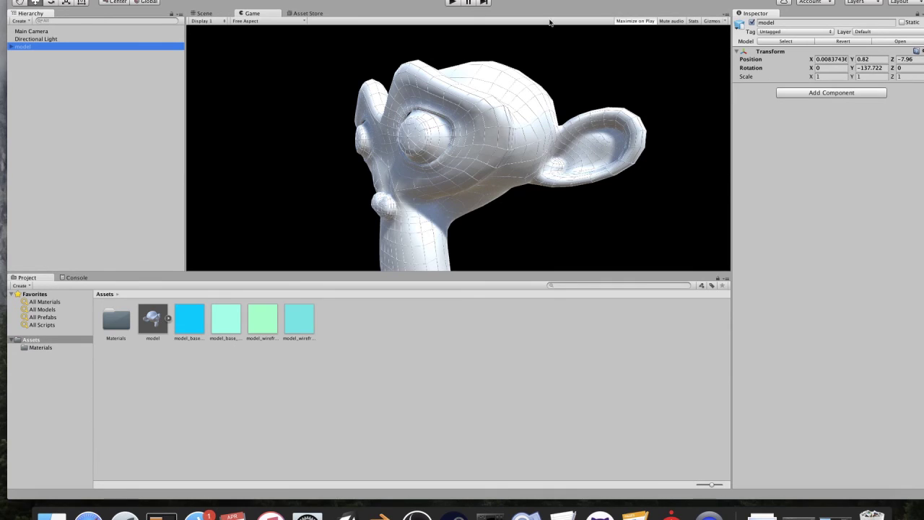
{"action": "left_click", "coordinate": [229, 14]}
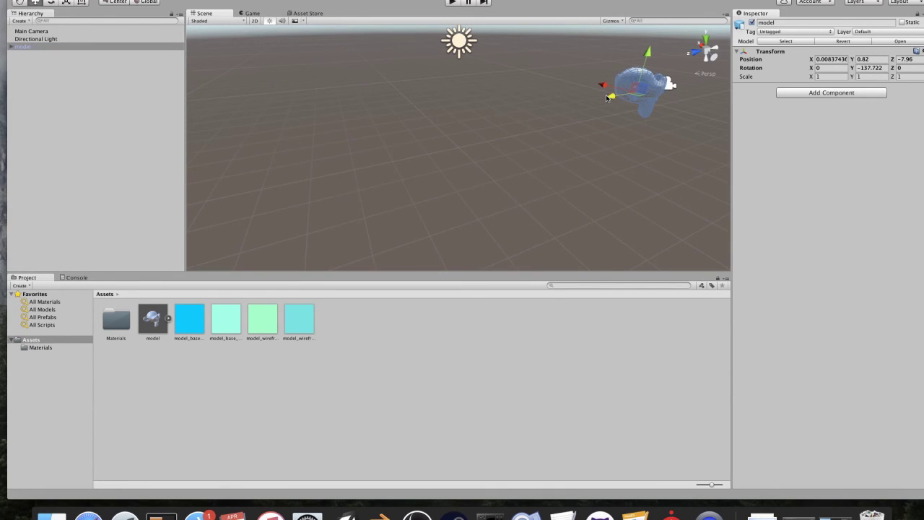
{"action": "left_click_drag", "start_coordinate": [606, 98], "coordinate": [577, 102]}
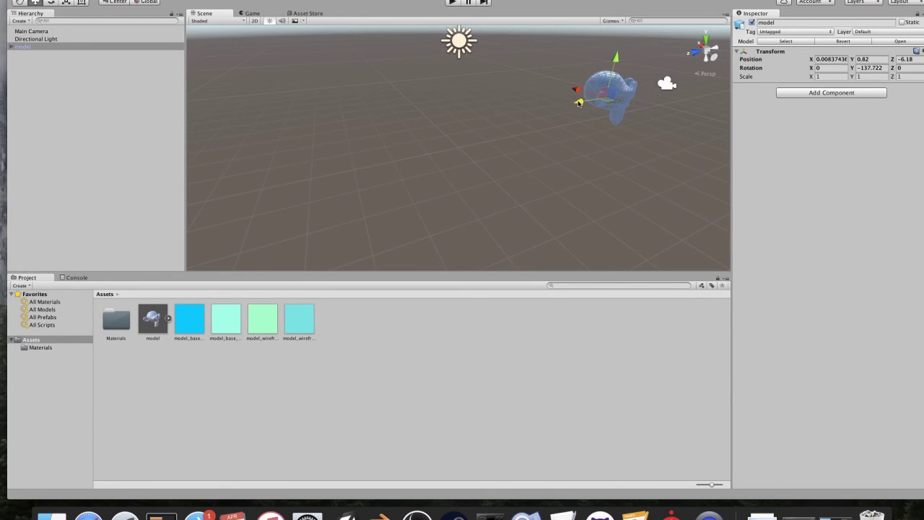
{"action": "left_click", "coordinate": [272, 14]}
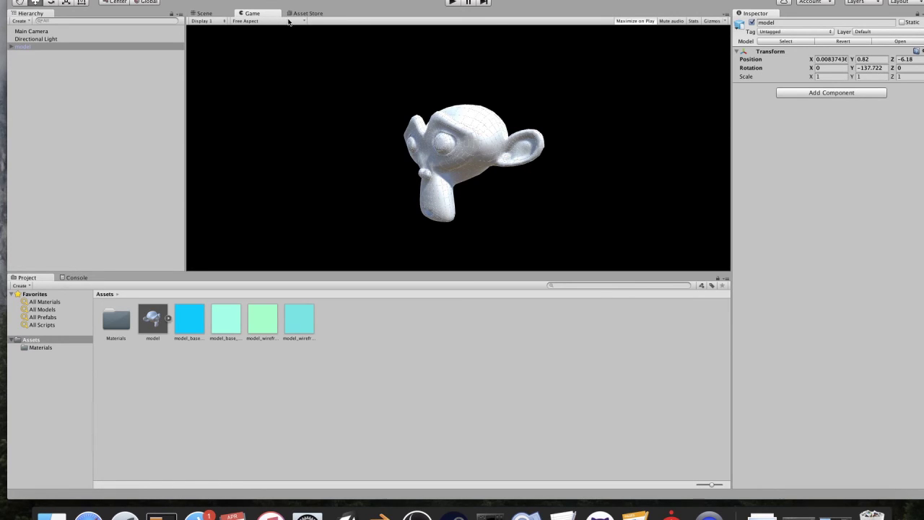
{"action": "left_click", "coordinate": [852, 60]}
{"action": "left_click_drag", "start_coordinate": [853, 60], "coordinate": [869, 61]}
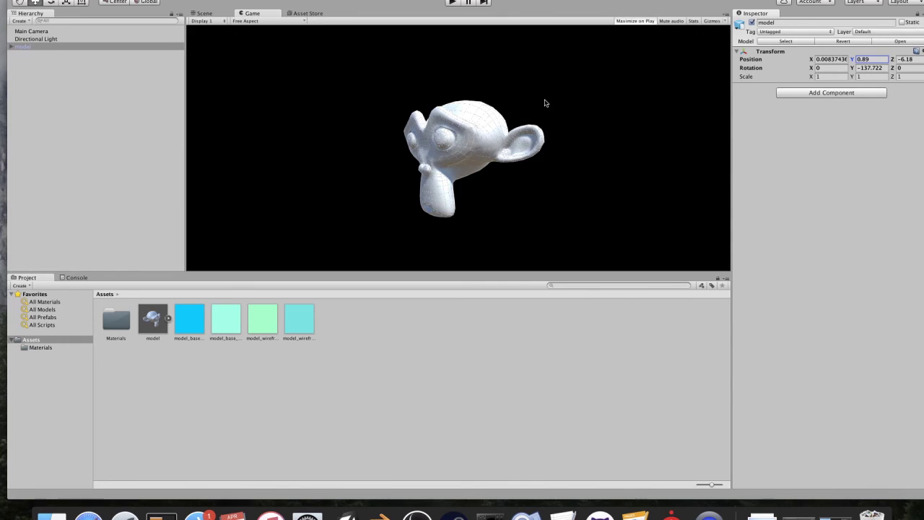
Step: Maximize the Game view again to confirm the centred head, then restore the layout
{"action": "left_click", "coordinate": [727, 16]}
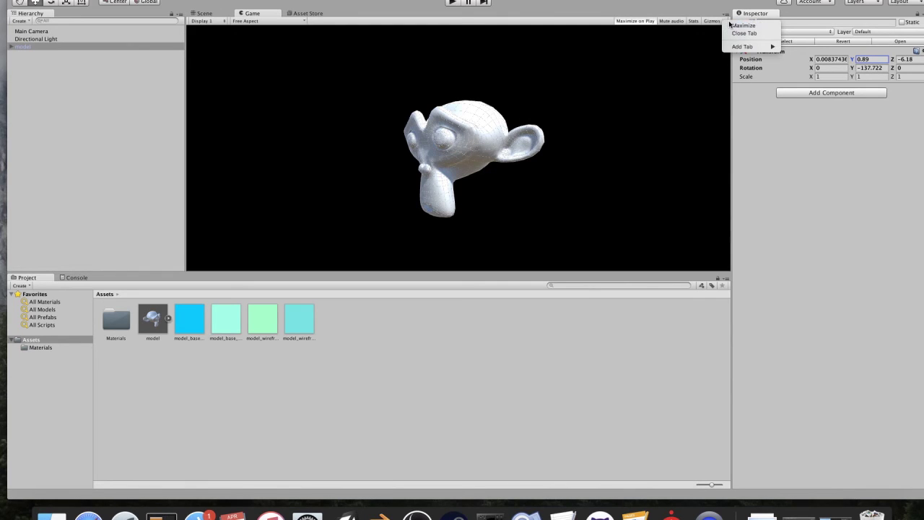
{"action": "left_click", "coordinate": [731, 25]}
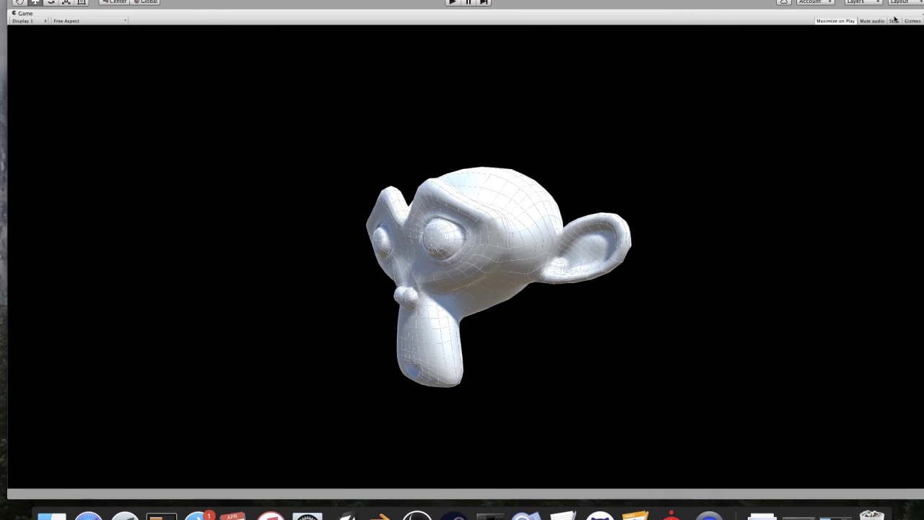
{"action": "left_click", "coordinate": [920, 14]}
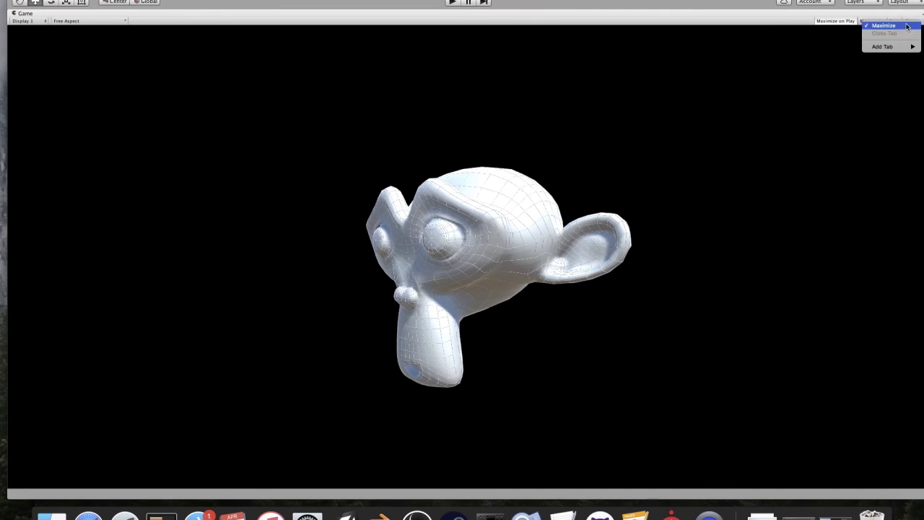
{"action": "left_click", "coordinate": [883, 26]}
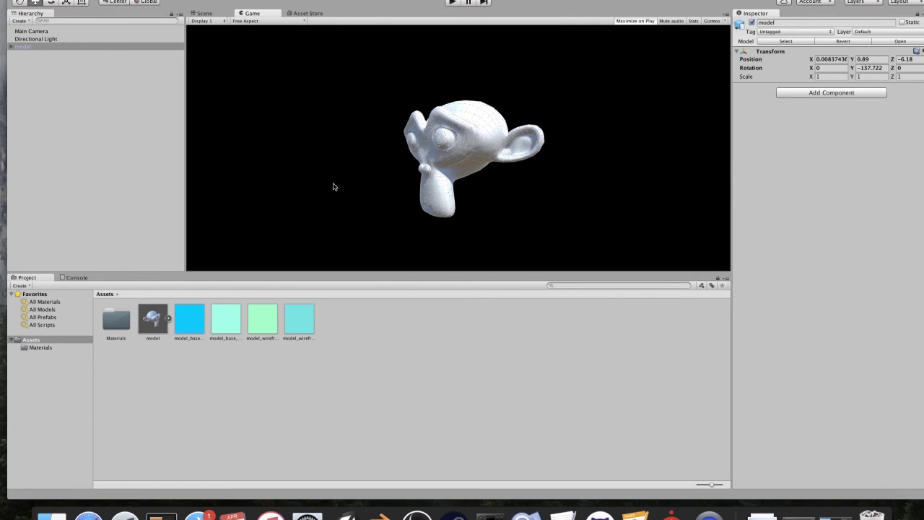
Step: Apply the blue base texture as the base material's Albedo and turn on its Emission
{"action": "double_click", "coordinate": [118, 322]}
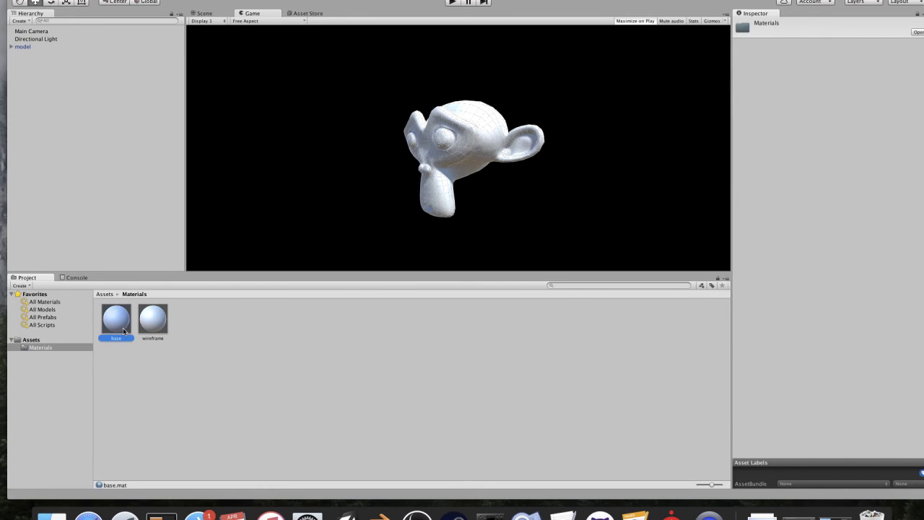
{"action": "left_click", "coordinate": [163, 329]}
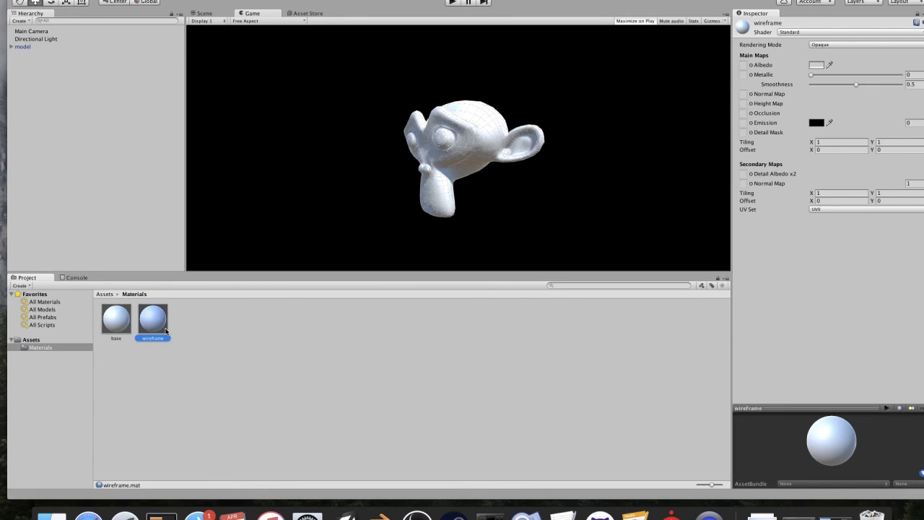
{"action": "left_click", "coordinate": [126, 326]}
{"action": "left_click", "coordinate": [32, 346]}
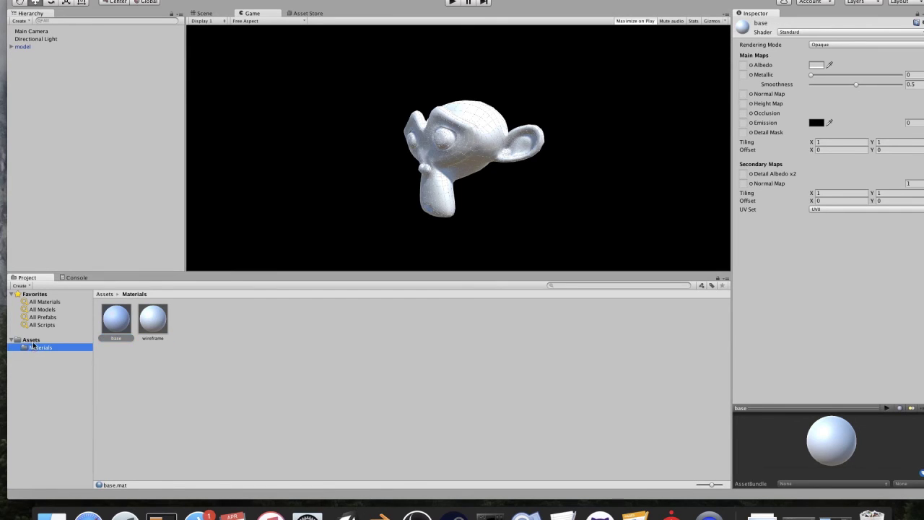
{"action": "left_click", "coordinate": [32, 340]}
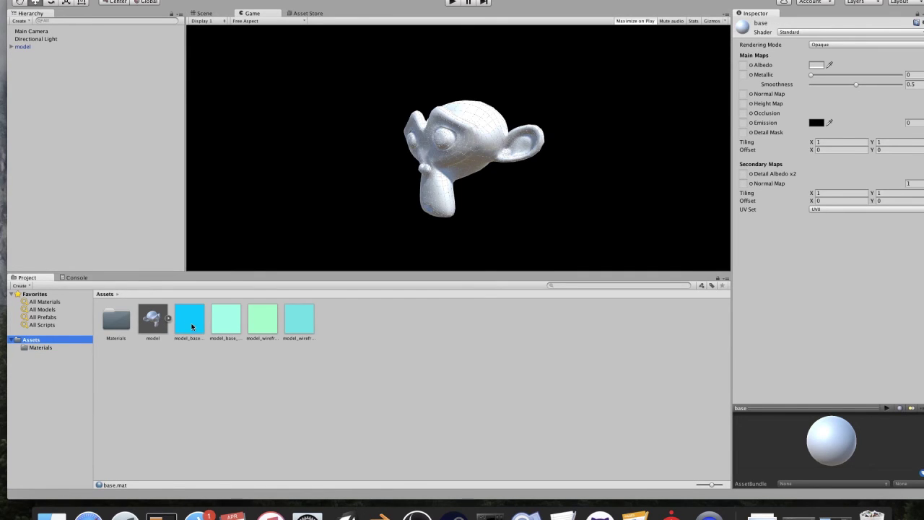
{"action": "left_click_drag", "start_coordinate": [192, 326], "coordinate": [744, 65]}
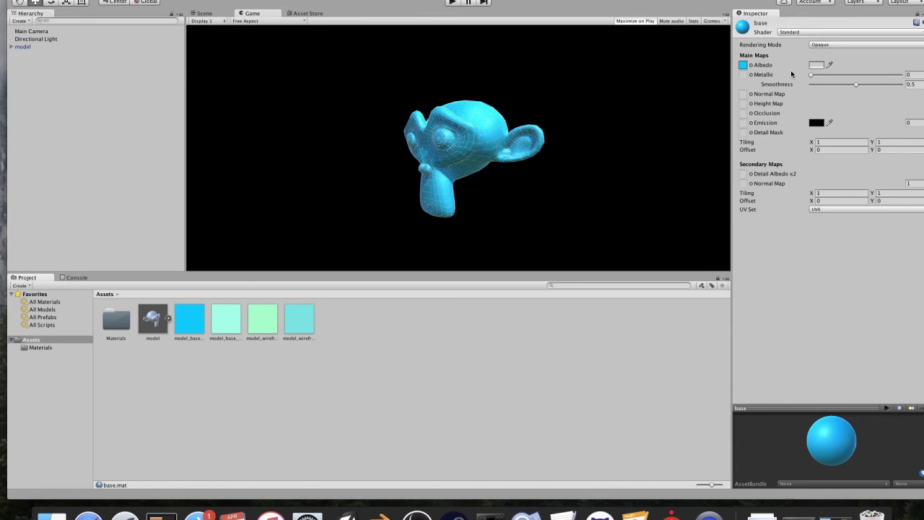
{"action": "left_click_drag", "start_coordinate": [224, 322], "coordinate": [645, 204]}
{"action": "left_click", "coordinate": [743, 123]}
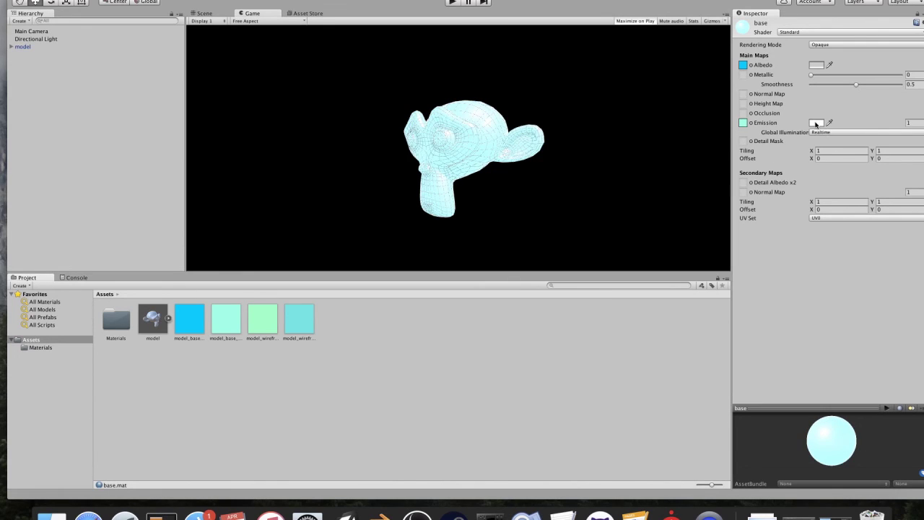
Step: Switch the base material's Rendering Mode to Fade
{"action": "left_click", "coordinate": [840, 45]}
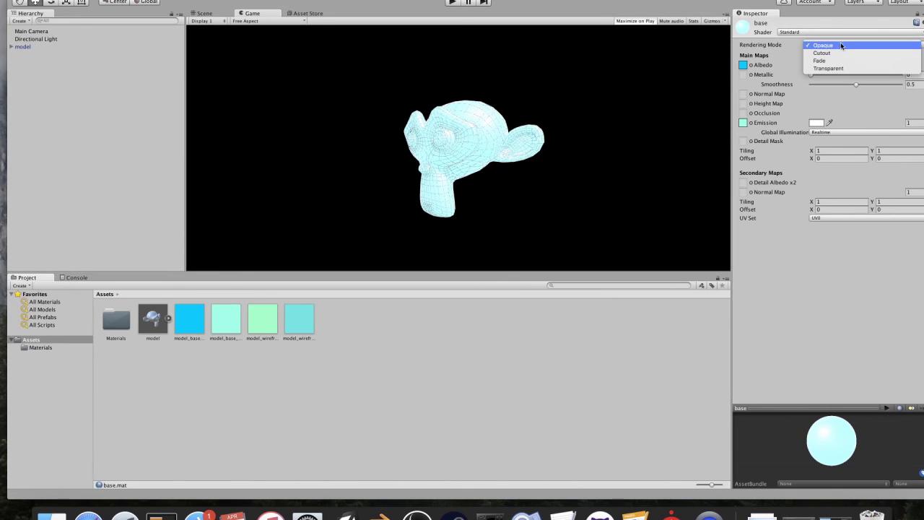
{"action": "left_click", "coordinate": [840, 45]}
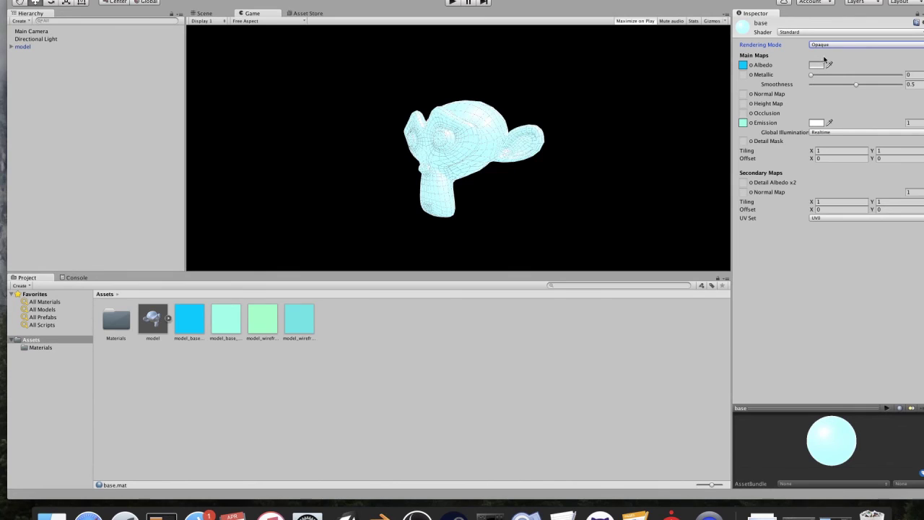
{"action": "left_click", "coordinate": [822, 46]}
{"action": "left_click", "coordinate": [821, 61]}
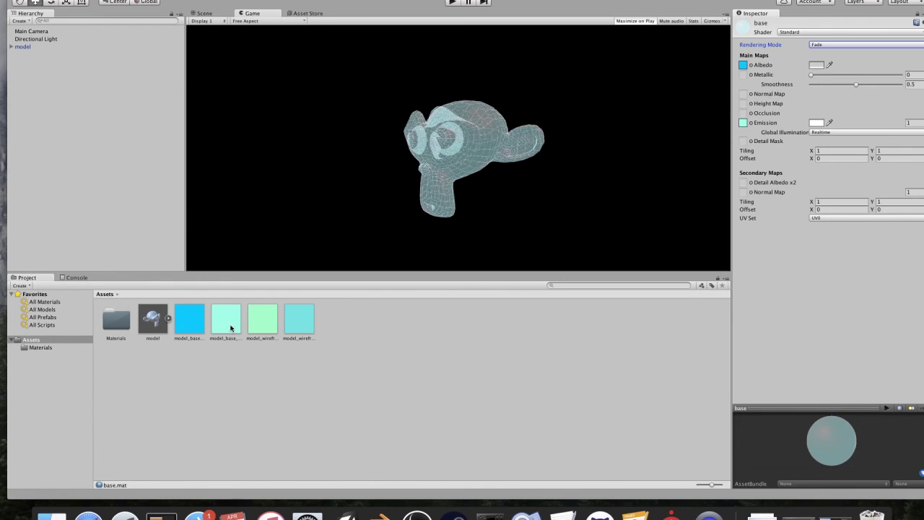
Step: Set the wireframe material's Rendering Mode to Fade
{"action": "left_click", "coordinate": [259, 326]}
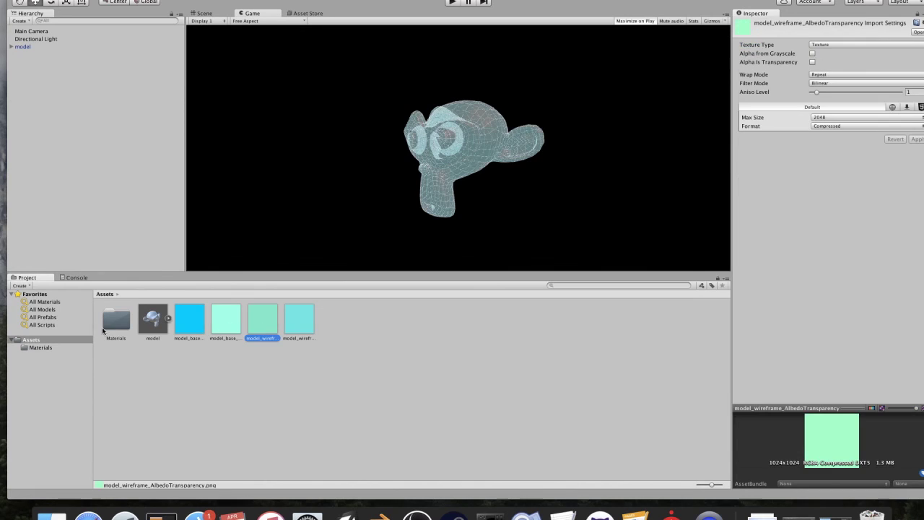
{"action": "left_click", "coordinate": [121, 328]}
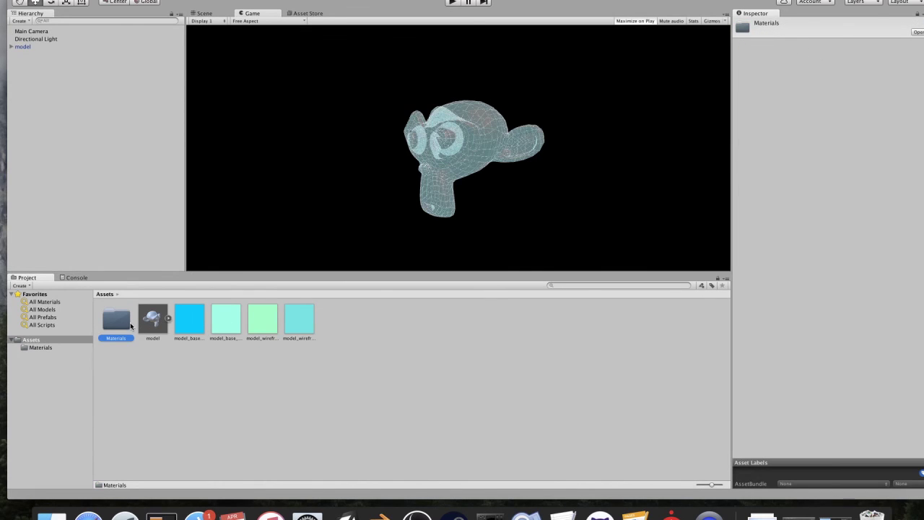
{"action": "double_click", "coordinate": [125, 326]}
{"action": "left_click", "coordinate": [148, 325]}
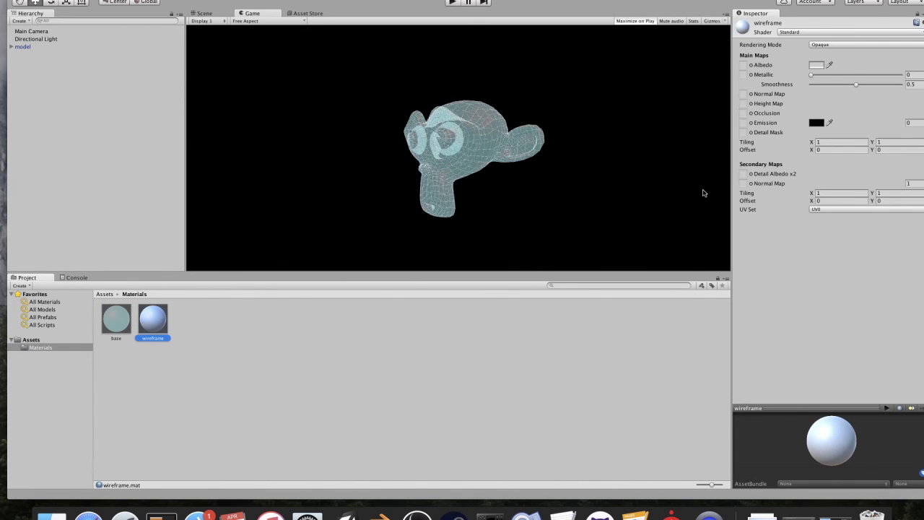
{"action": "left_click", "coordinate": [890, 46]}
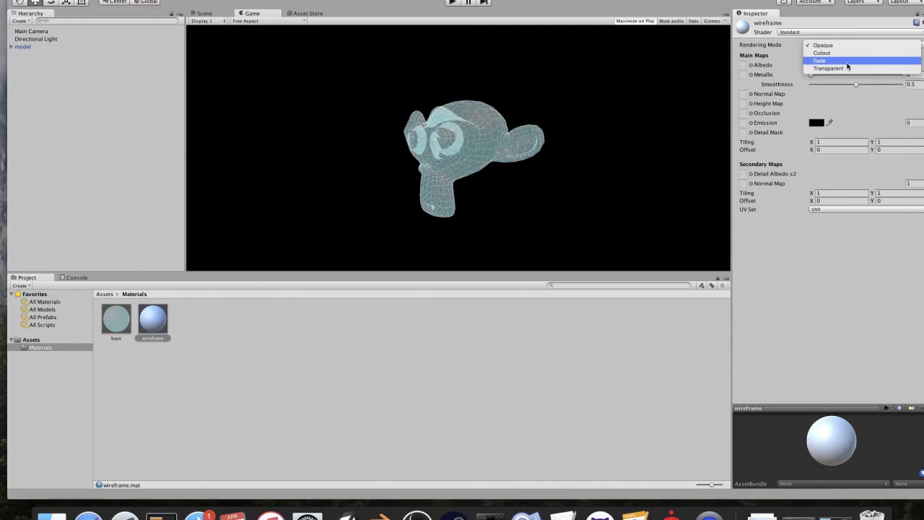
{"action": "left_click", "coordinate": [739, 74]}
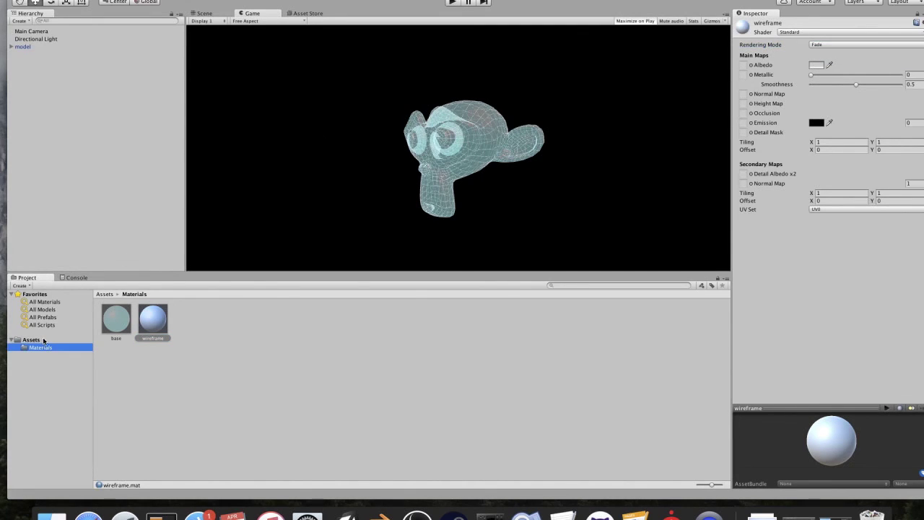
Step: Assign the wireframe Albedo and Emission textures to the wireframe material's slots
{"action": "left_click", "coordinate": [87, 341]}
{"action": "left_click", "coordinate": [262, 320]}
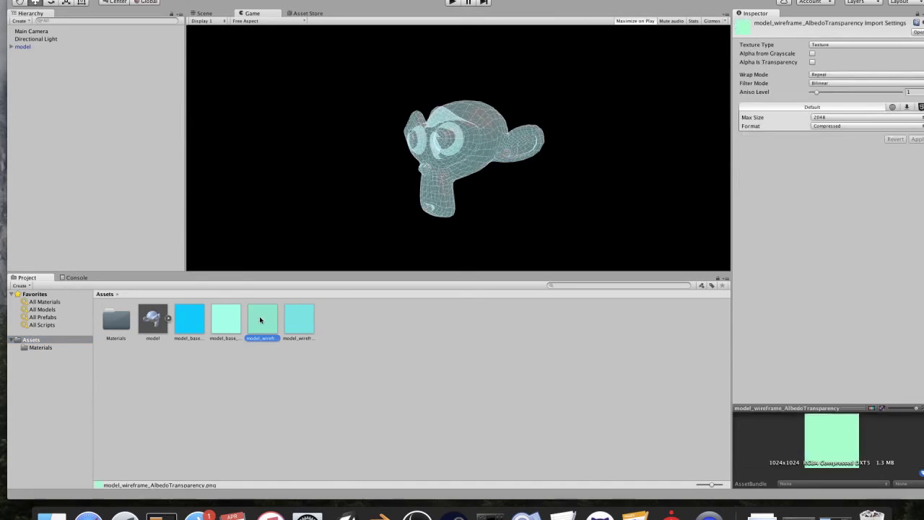
{"action": "left_click", "coordinate": [60, 348]}
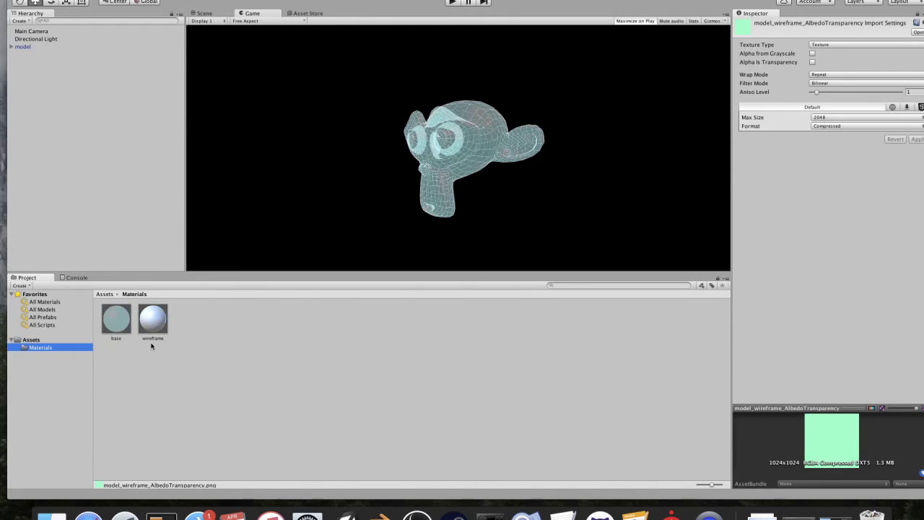
{"action": "left_click", "coordinate": [150, 323]}
{"action": "left_click", "coordinate": [70, 339]}
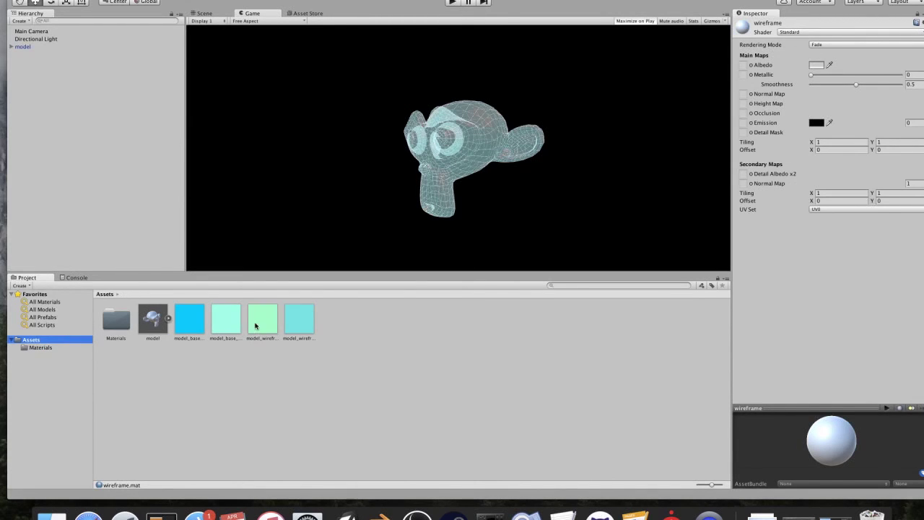
{"action": "left_click_drag", "start_coordinate": [256, 320], "coordinate": [752, 68]}
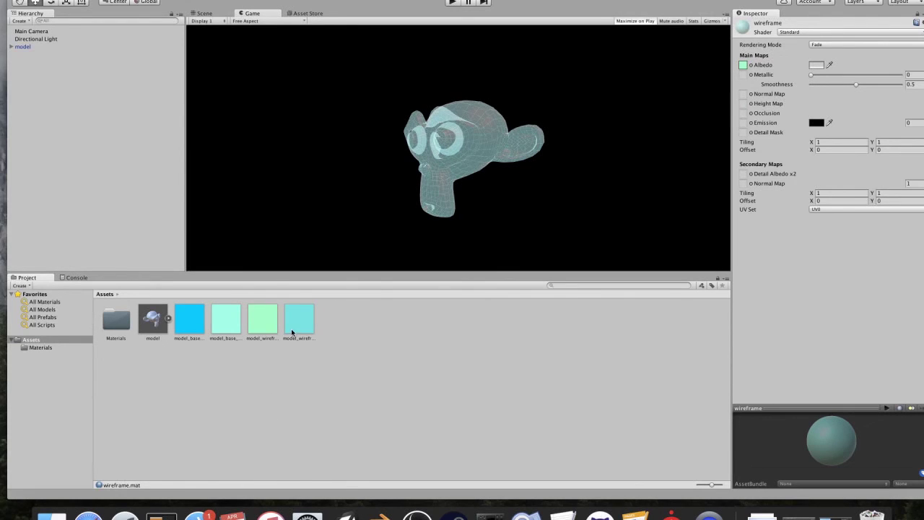
{"action": "left_click_drag", "start_coordinate": [298, 317], "coordinate": [742, 120]}
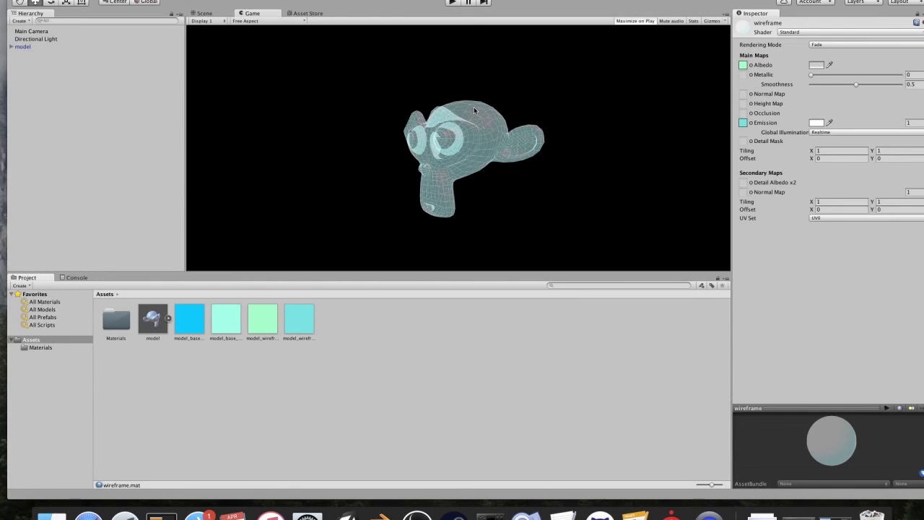
Step: Check the scene and game views, then select 'model' to show its Transform
{"action": "left_click", "coordinate": [223, 16]}
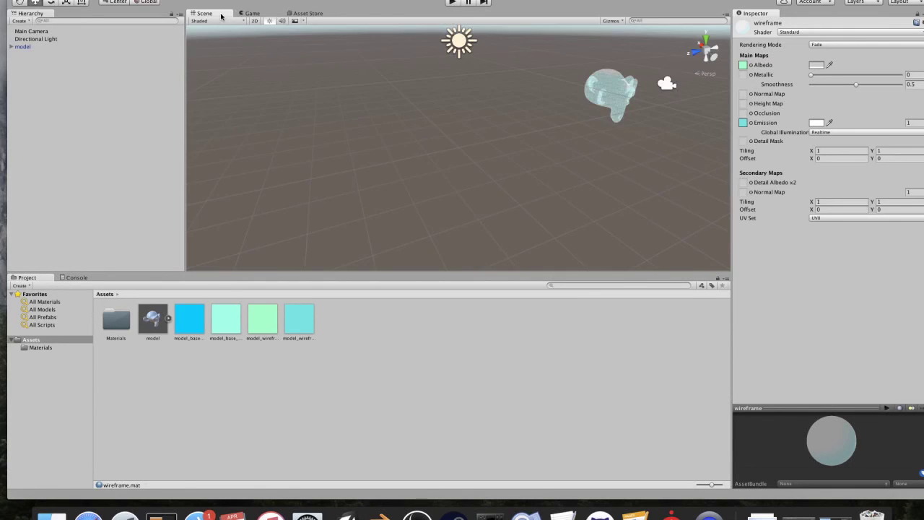
{"action": "left_click", "coordinate": [243, 14]}
{"action": "left_click", "coordinate": [35, 57]}
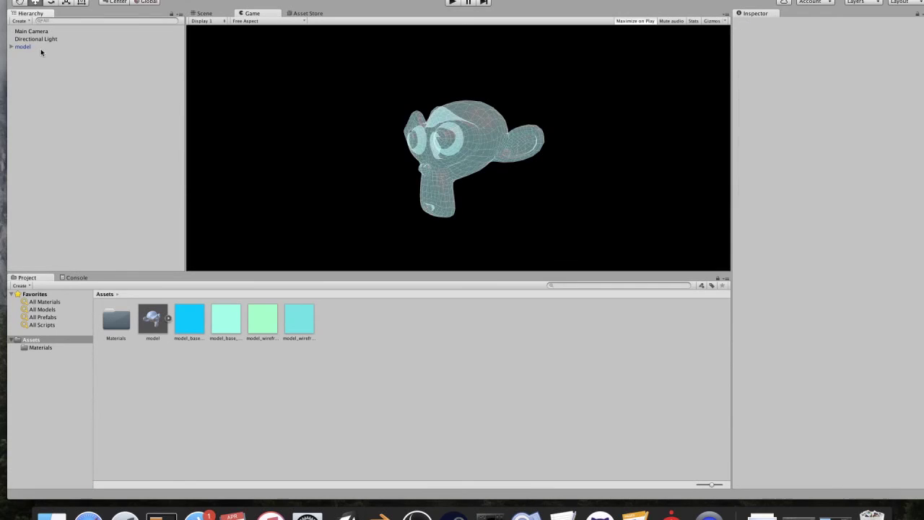
{"action": "left_click", "coordinate": [41, 46]}
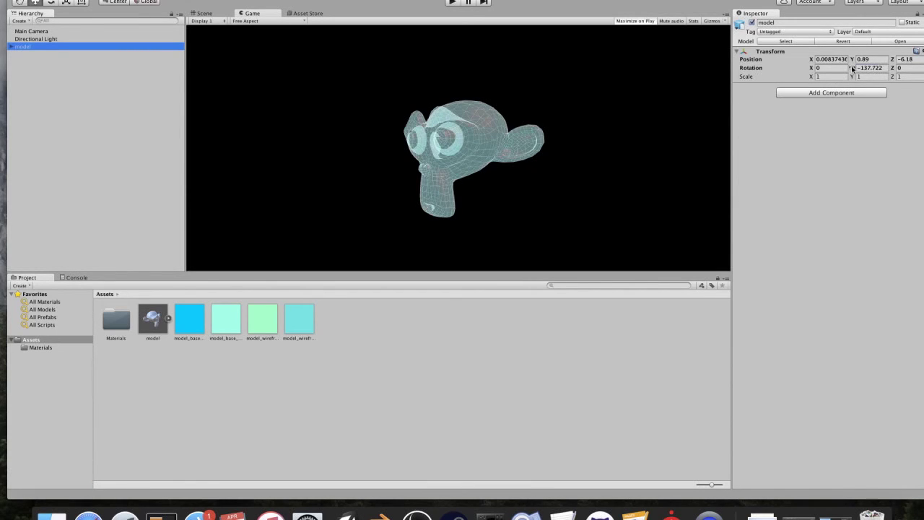
Step: Spin the monkey head back and forth via Rotation Y to review the hologram
{"action": "left_click_drag", "start_coordinate": [853, 67], "coordinate": [783, 67]}
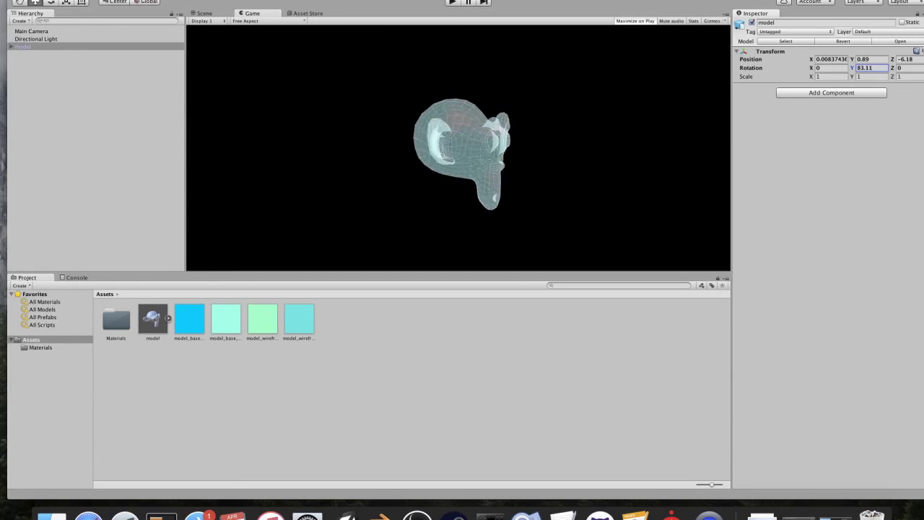
{"action": "left_click_drag", "start_coordinate": [909, 76], "coordinate": [923, 68]}
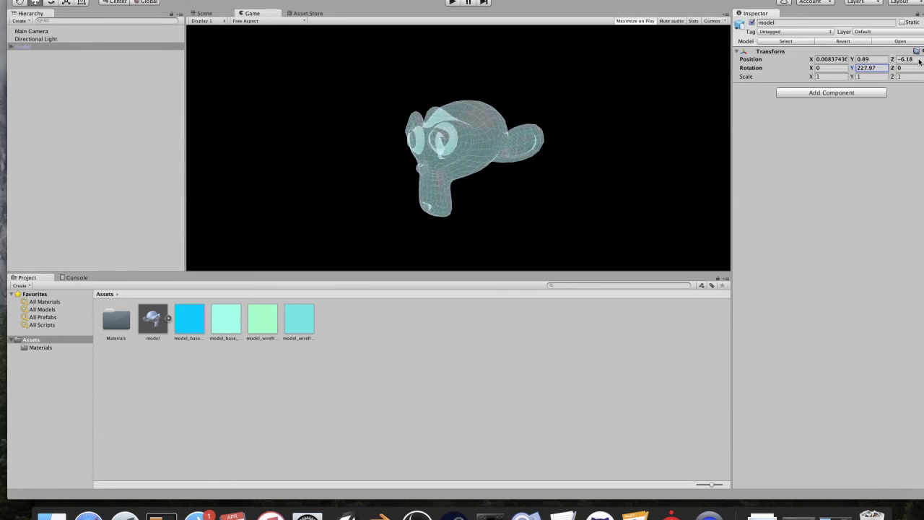
{"action": "left_click_drag", "start_coordinate": [919, 62], "coordinate": [2, 49]}
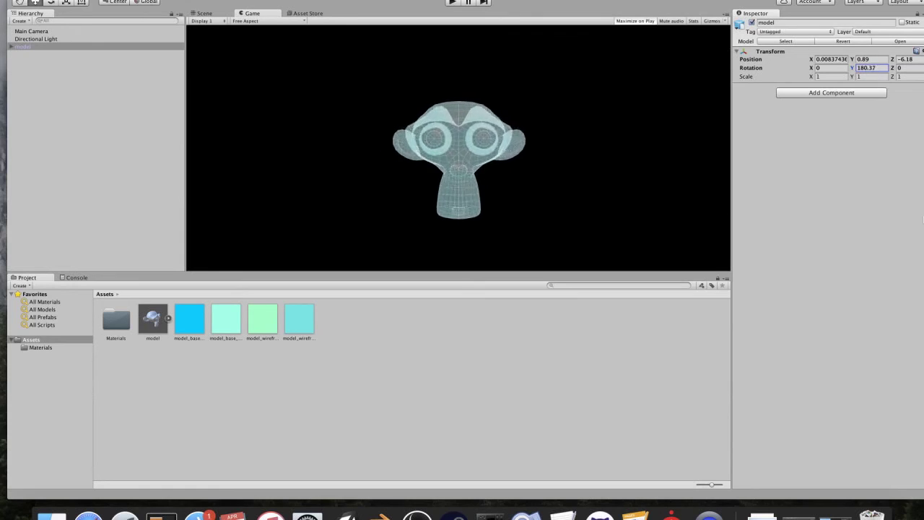
{"action": "left_click_drag", "start_coordinate": [620, 204], "coordinate": [254, 162]}
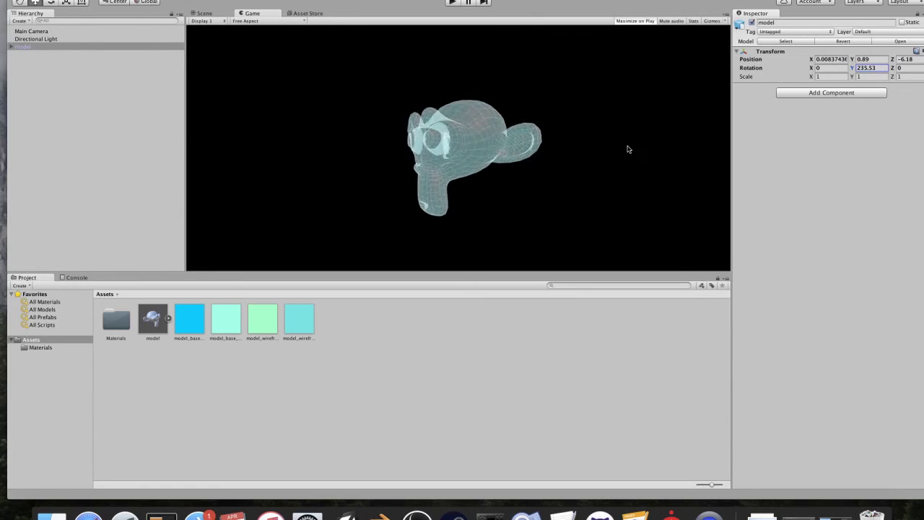
{"action": "left_click_drag", "start_coordinate": [628, 149], "coordinate": [912, 152]}
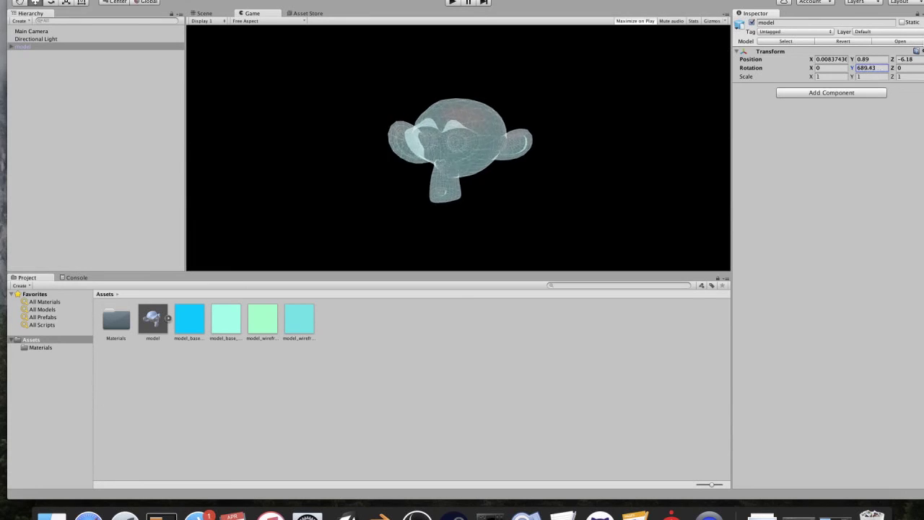
{"action": "left_click_drag", "start_coordinate": [693, 62], "coordinate": [2, 17]}
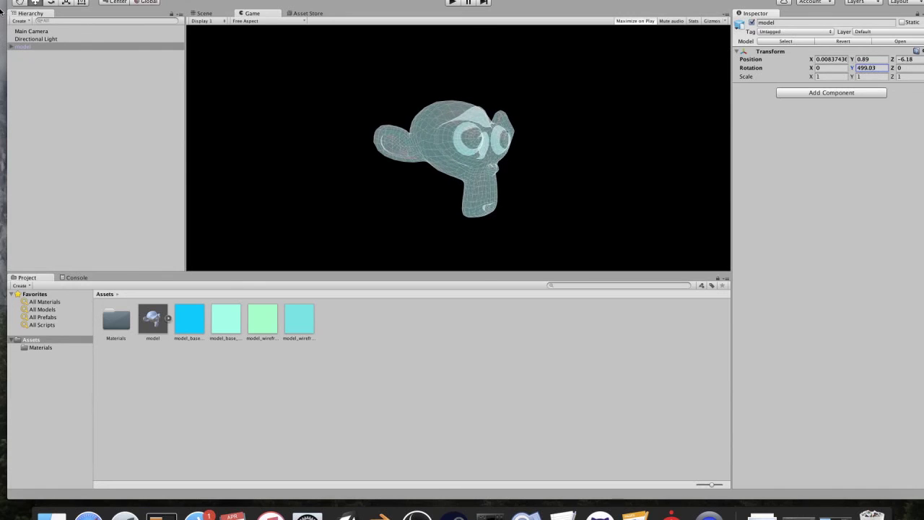
{"action": "left_click_drag", "start_coordinate": [114, 38], "coordinate": [414, 91]}
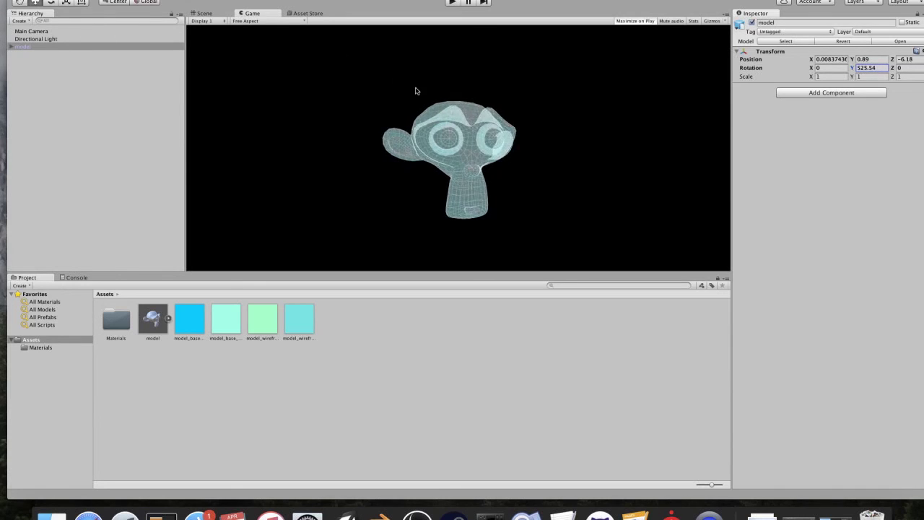
{"action": "left_click_drag", "start_coordinate": [588, 54], "coordinate": [488, 54]}
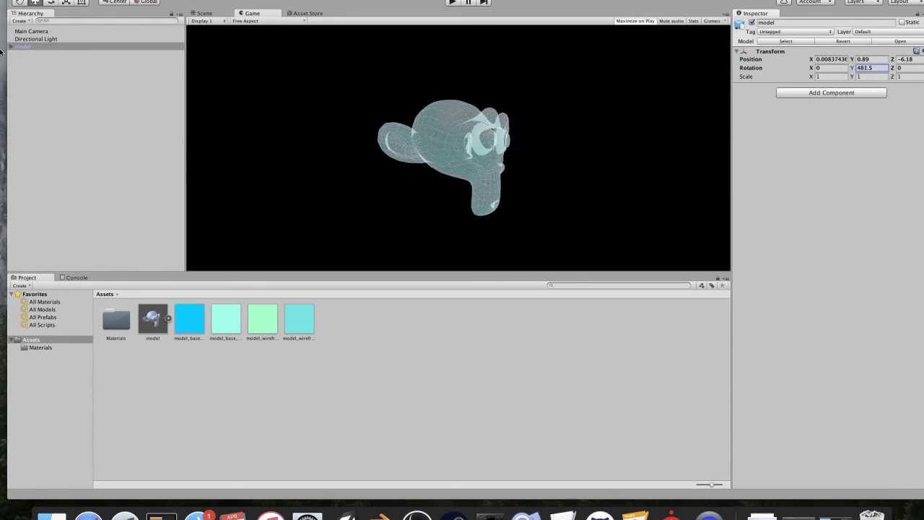
{"action": "left_click_drag", "start_coordinate": [2, 51], "coordinate": [2, 50]}
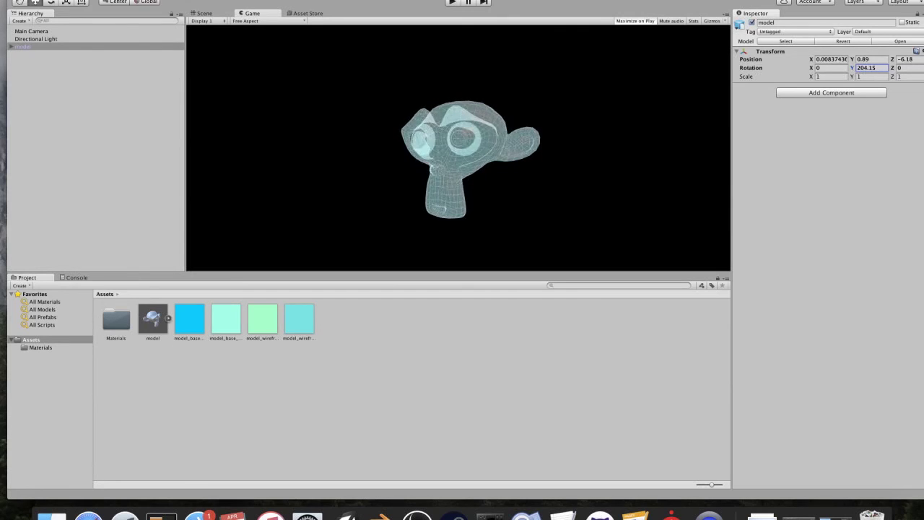
{"action": "left_click_drag", "start_coordinate": [101, 6], "coordinate": [431, 24]}
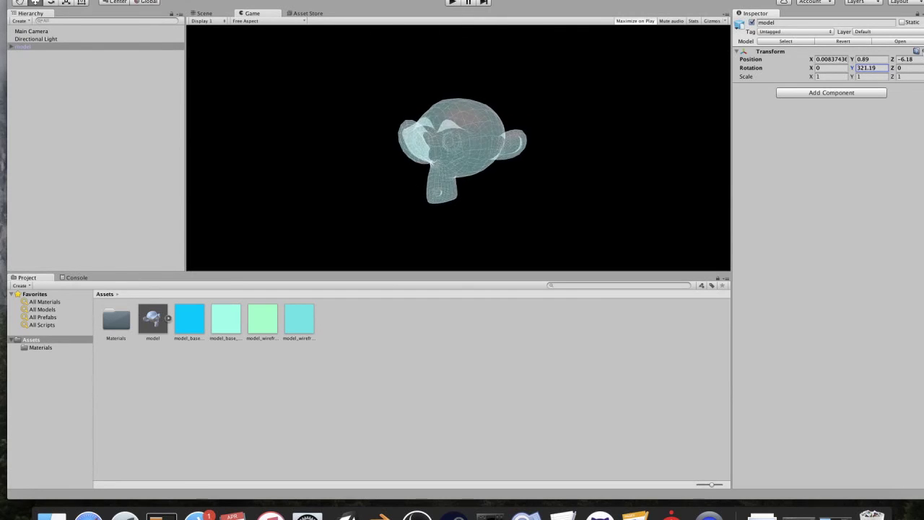
{"action": "left_click_drag", "start_coordinate": [520, 73], "coordinate": [915, 35]}
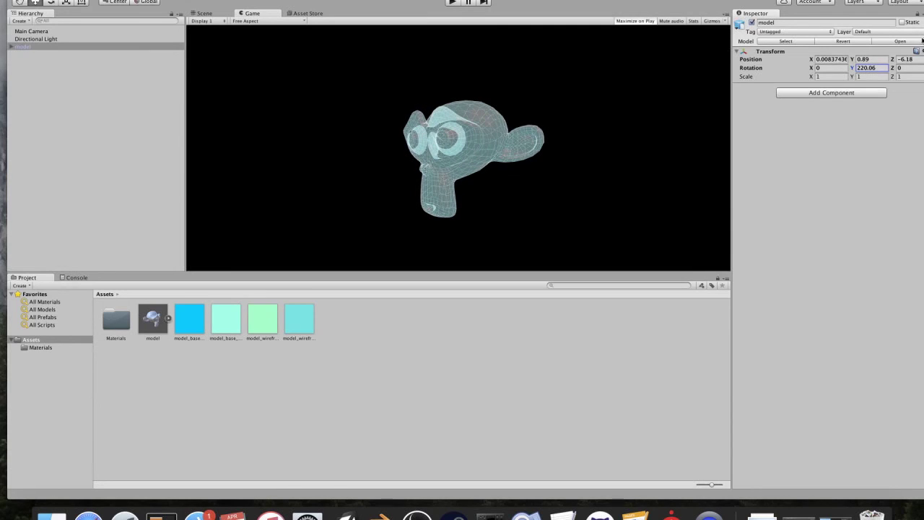
Step: Preview a sideways tilt, then set Rotation Z back to 0, leaving Y at 220.06
{"action": "left_click_drag", "start_coordinate": [893, 67], "coordinate": [874, 60]}
{"action": "left_click", "coordinate": [904, 67]}
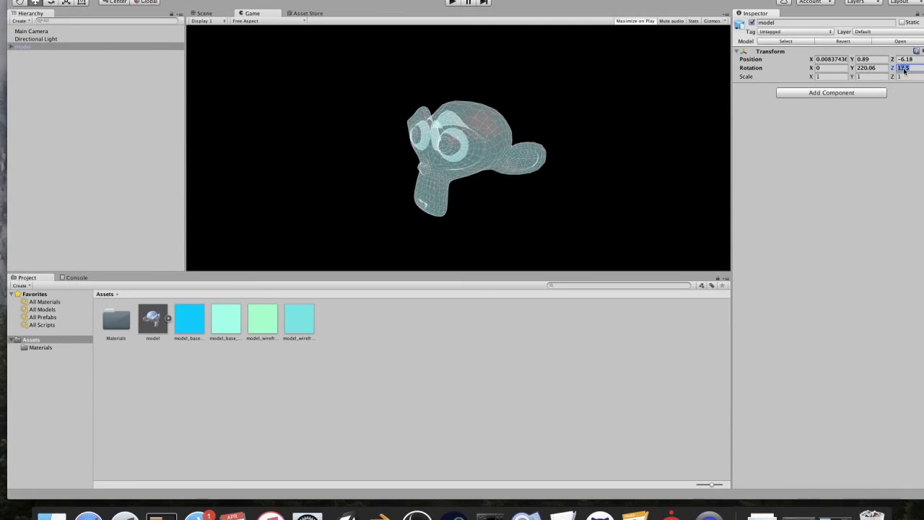
{"action": "type", "text": "0"}
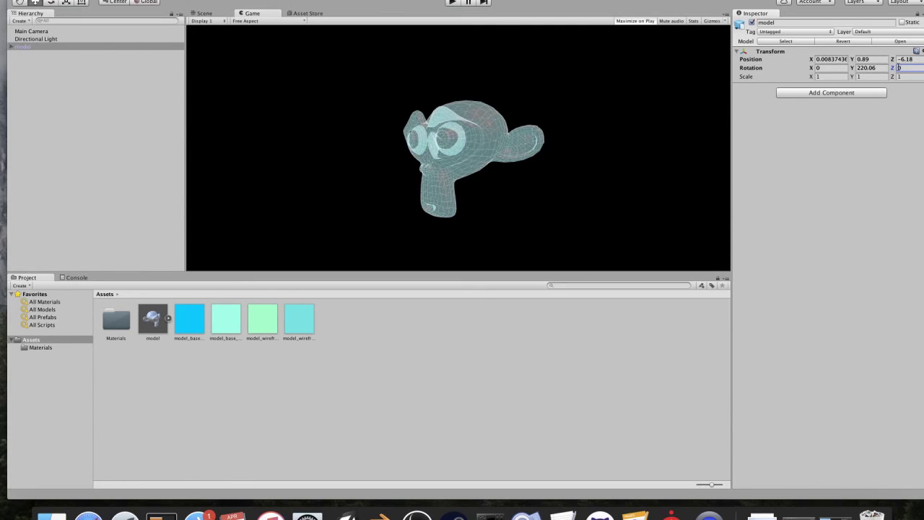